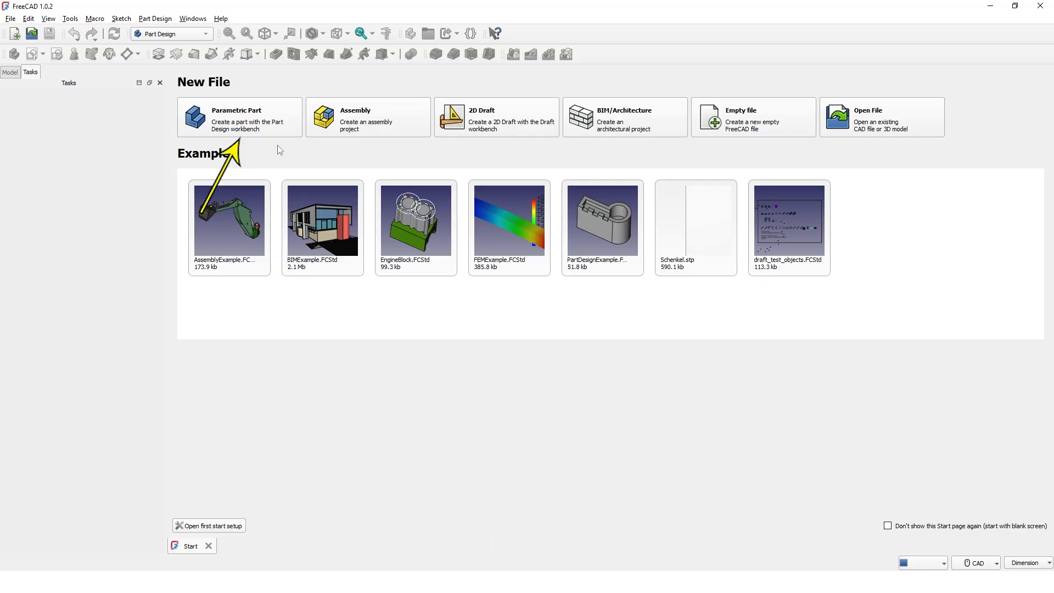
Create a new parametric part and start a sketch on the XZ-plane
{"action": "left_click", "coordinate": [261, 127]}
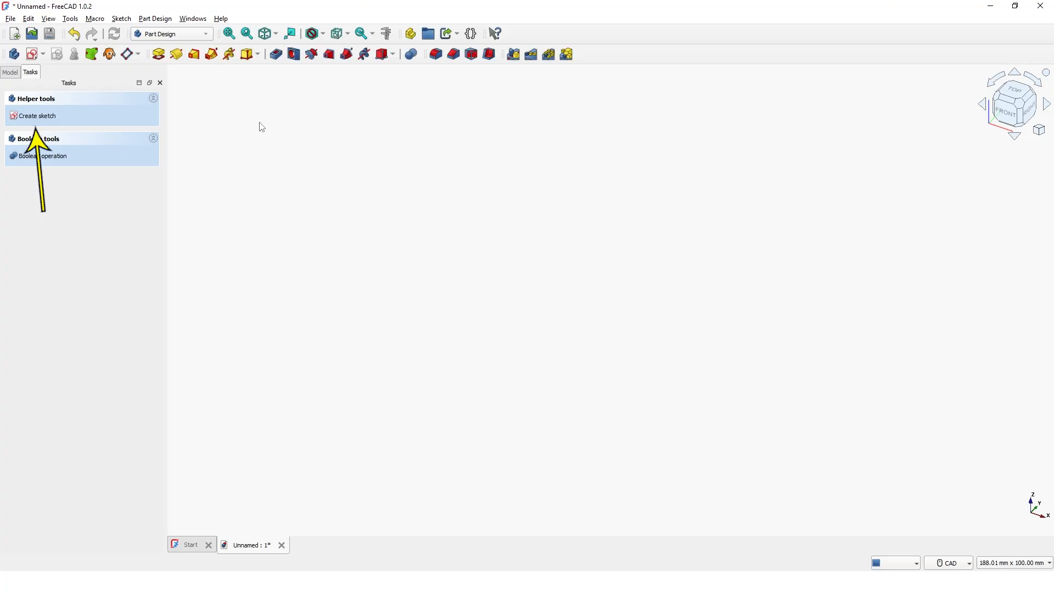
{"action": "left_click", "coordinate": [42, 120]}
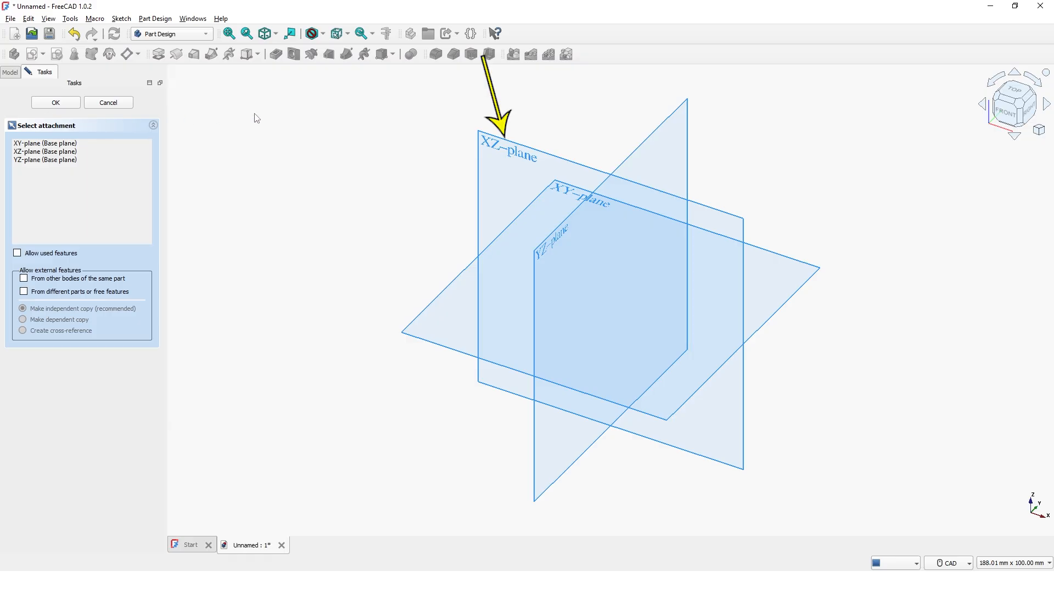
{"action": "left_click", "coordinate": [485, 143]}
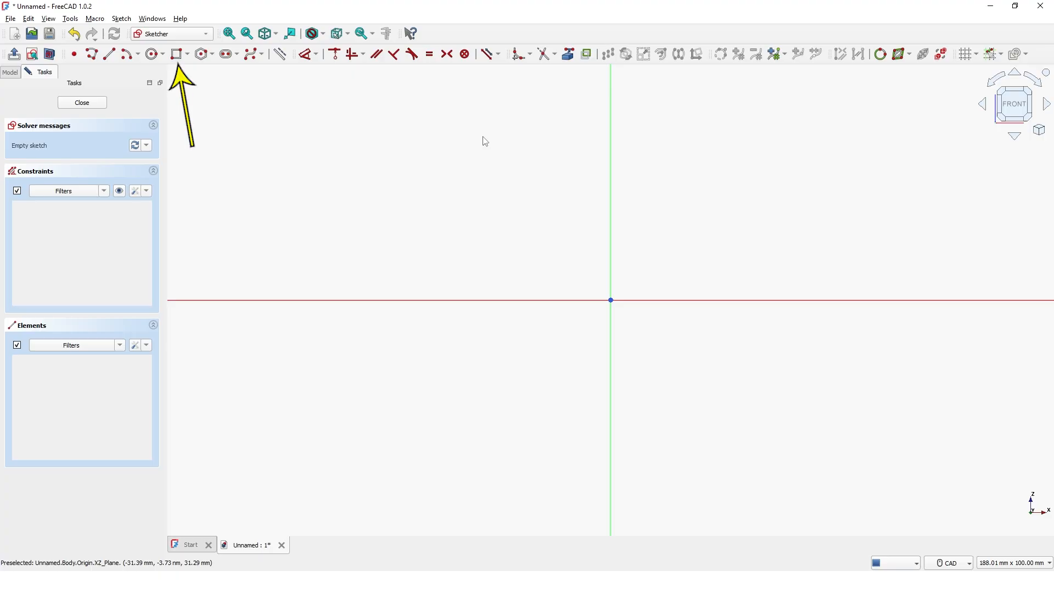
Draw a rectangle 45 mm wide and 160 mm high with its lower-left corner at the origin
{"action": "left_click", "coordinate": [181, 55]}
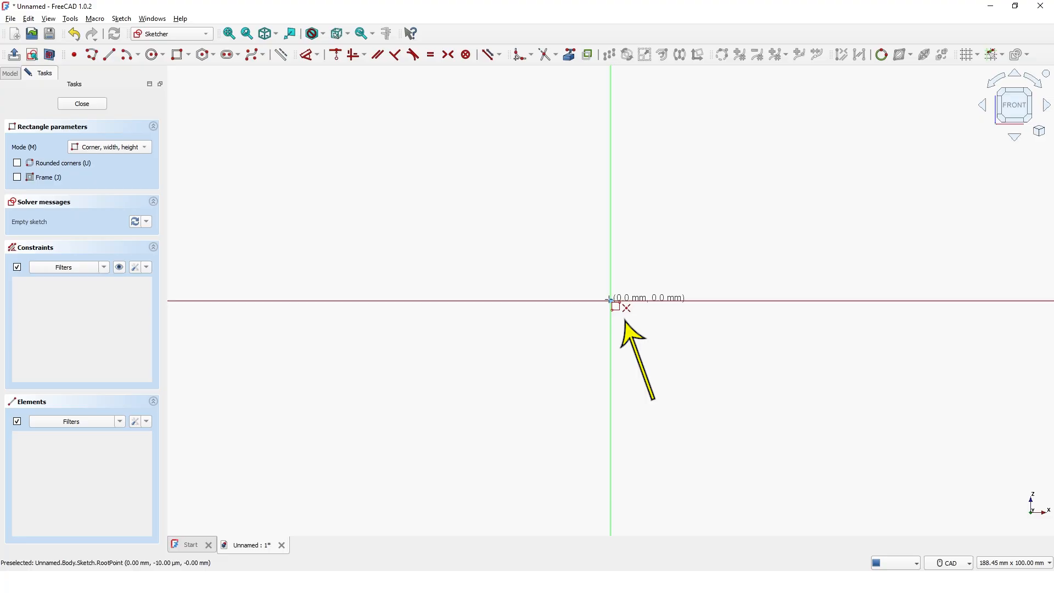
{"action": "left_click", "coordinate": [610, 301]}
{"action": "type", "text": "45"}
{"action": "key", "text": "Tab"}
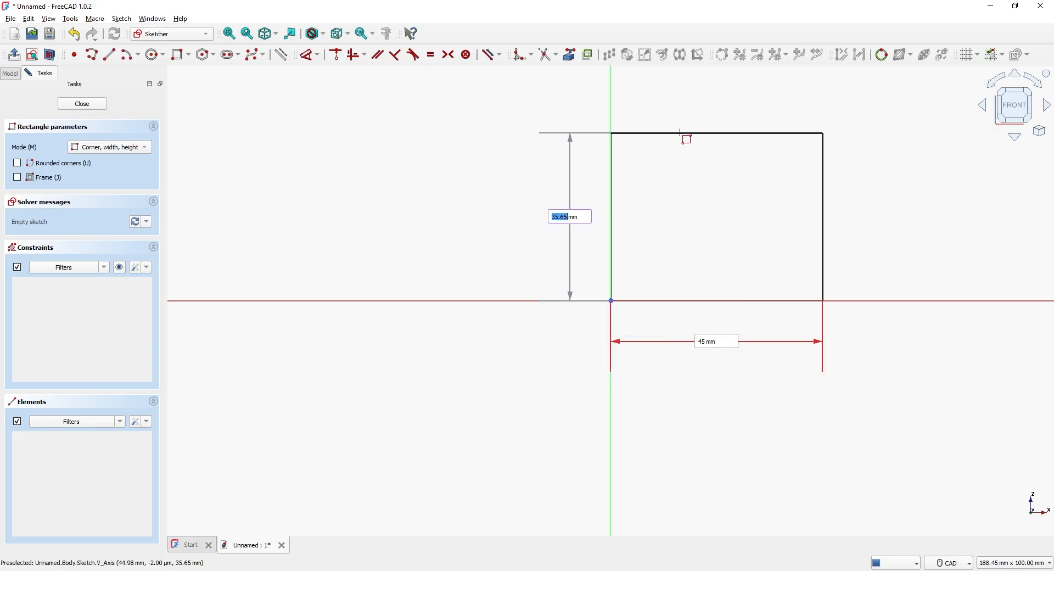
{"action": "type", "text": "160"}
{"action": "key", "text": "Return"}
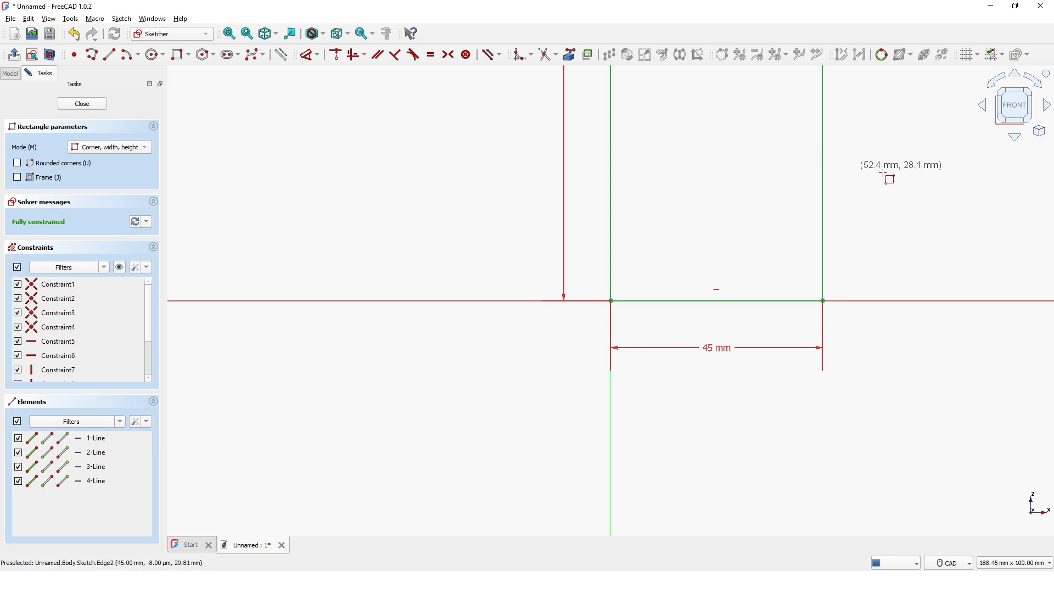
{"action": "right_click", "coordinate": [894, 177]}
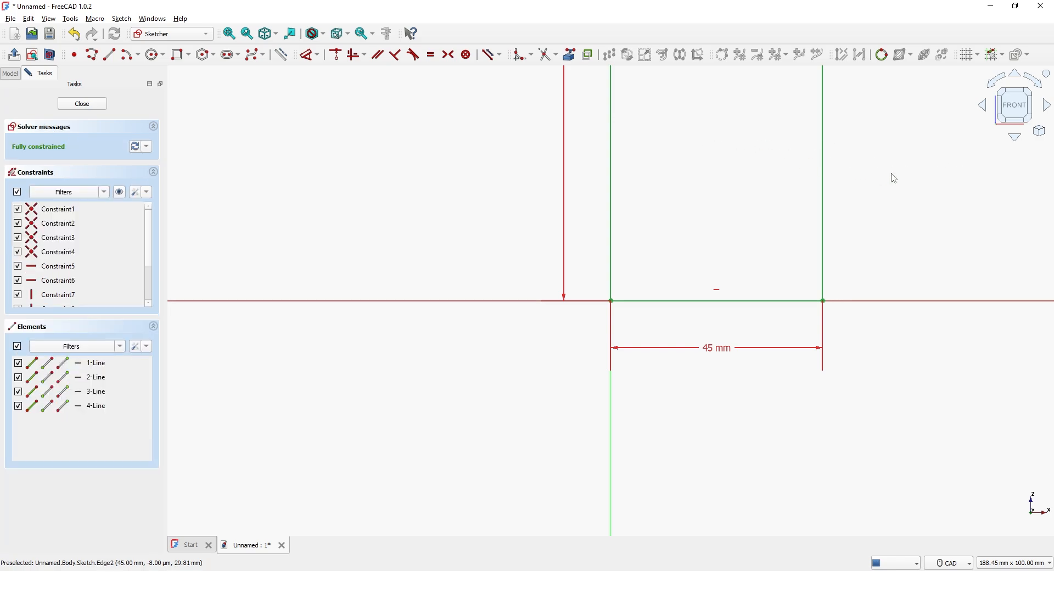
{"action": "right_click", "coordinate": [894, 178]}
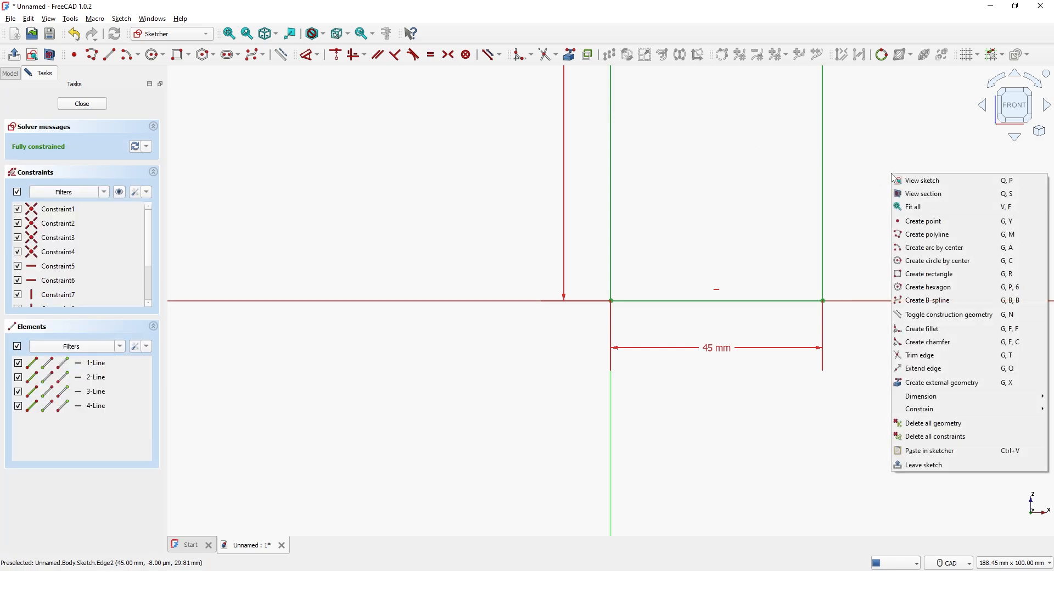
{"action": "left_click", "coordinate": [910, 208]}
{"action": "middle_click_drag", "start_coordinate": [840, 219], "coordinate": [670, 271]}
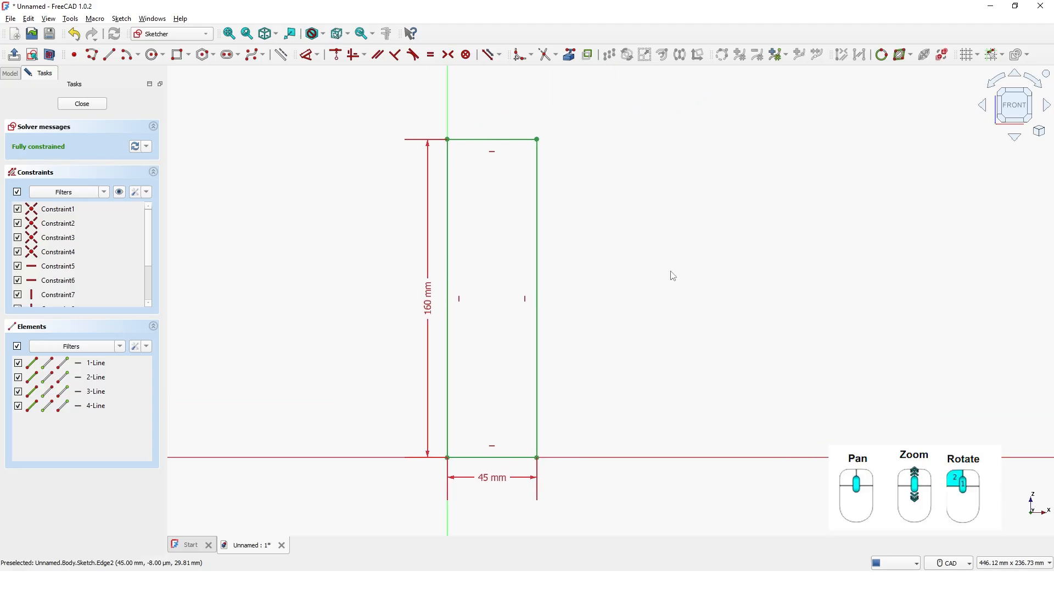
Convert the rectangle's right vertical edge and bottom edge to construction geometry
{"action": "right_click", "coordinate": [537, 336]}
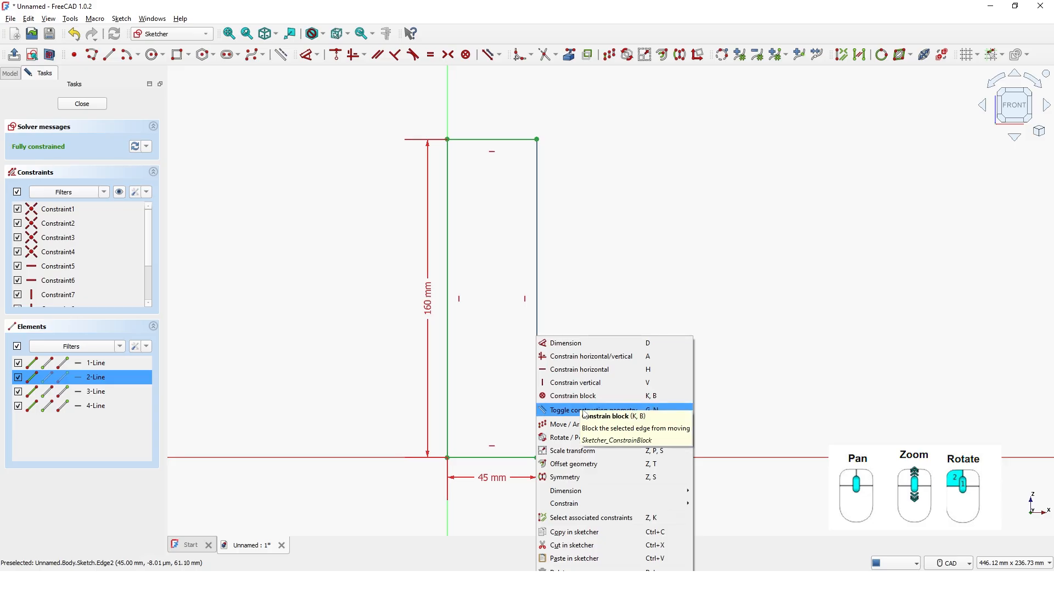
{"action": "left_click", "coordinate": [585, 410]}
{"action": "right_click", "coordinate": [508, 462]}
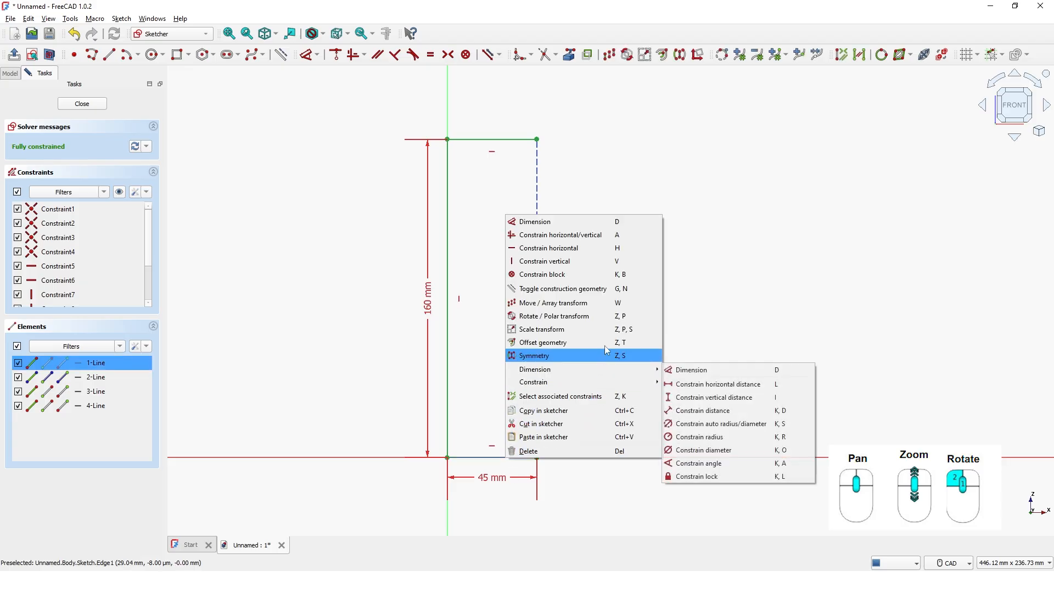
{"action": "left_click", "coordinate": [583, 288]}
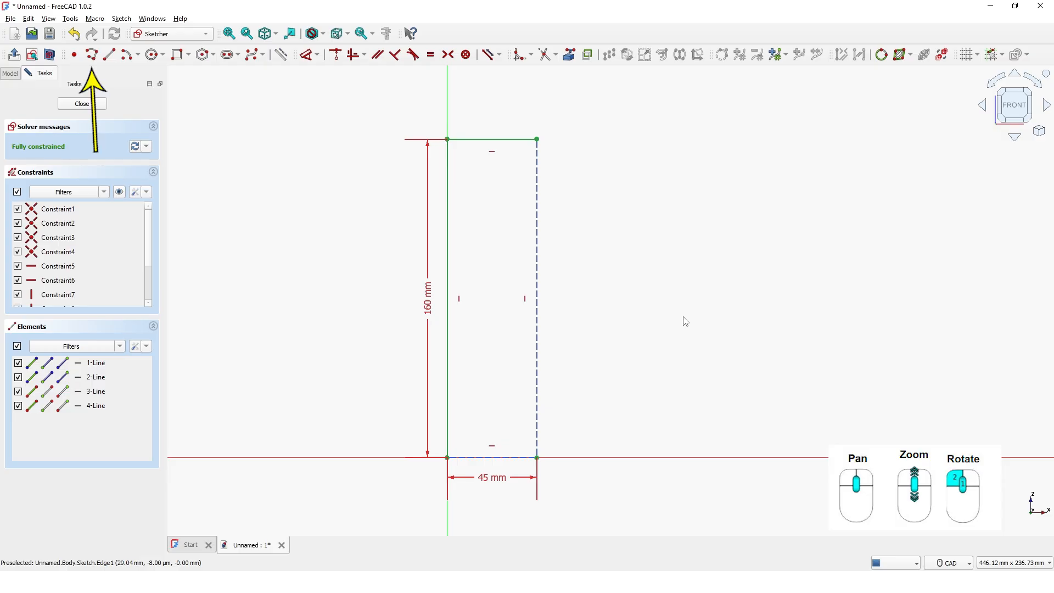
Draw a stepped polyline from the rectangle's upper-right corner to the origin, about 90 mm down the construction edge with two inward steps
{"action": "left_click", "coordinate": [96, 60]}
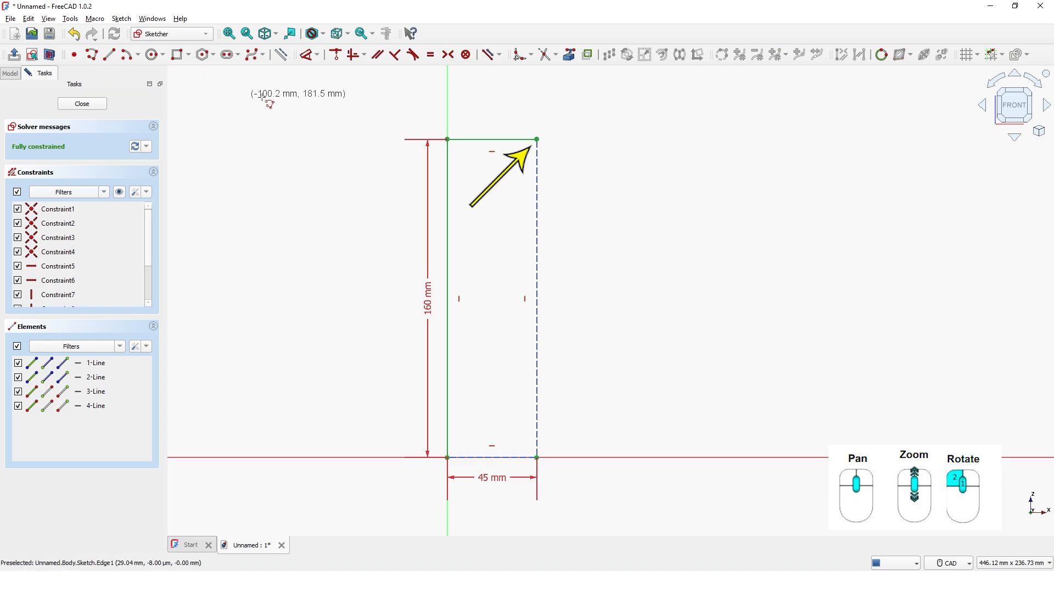
{"action": "left_click", "coordinate": [537, 139]}
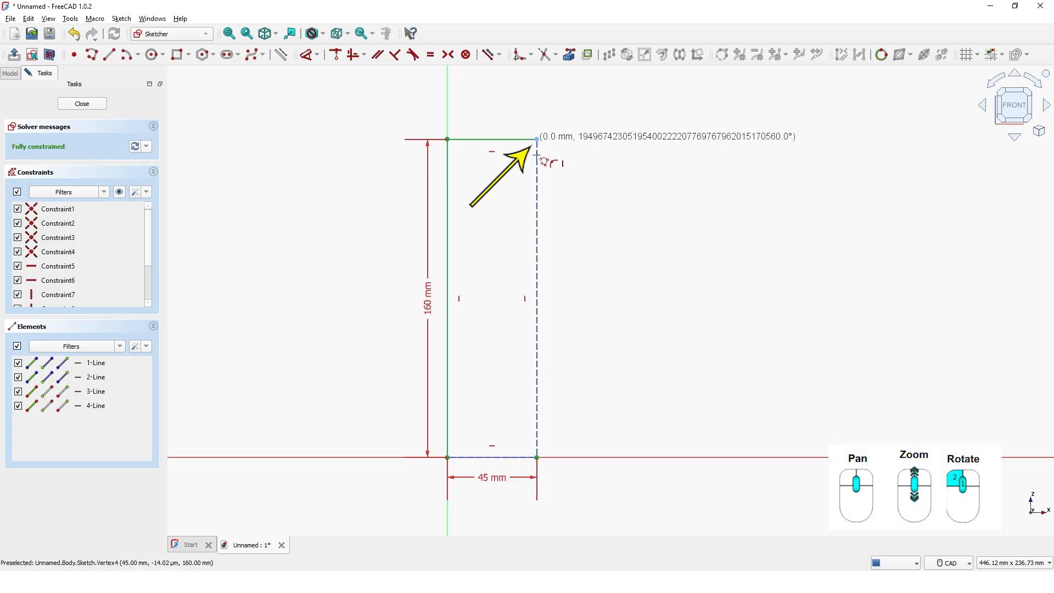
{"action": "left_click", "coordinate": [537, 318]}
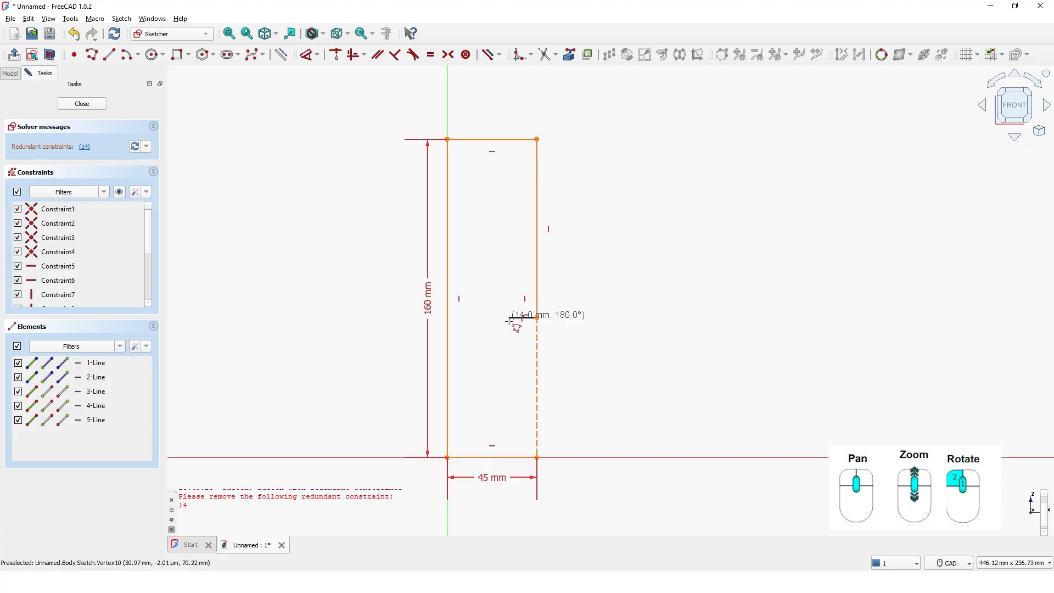
{"action": "left_click", "coordinate": [509, 317]}
{"action": "left_click", "coordinate": [509, 396]}
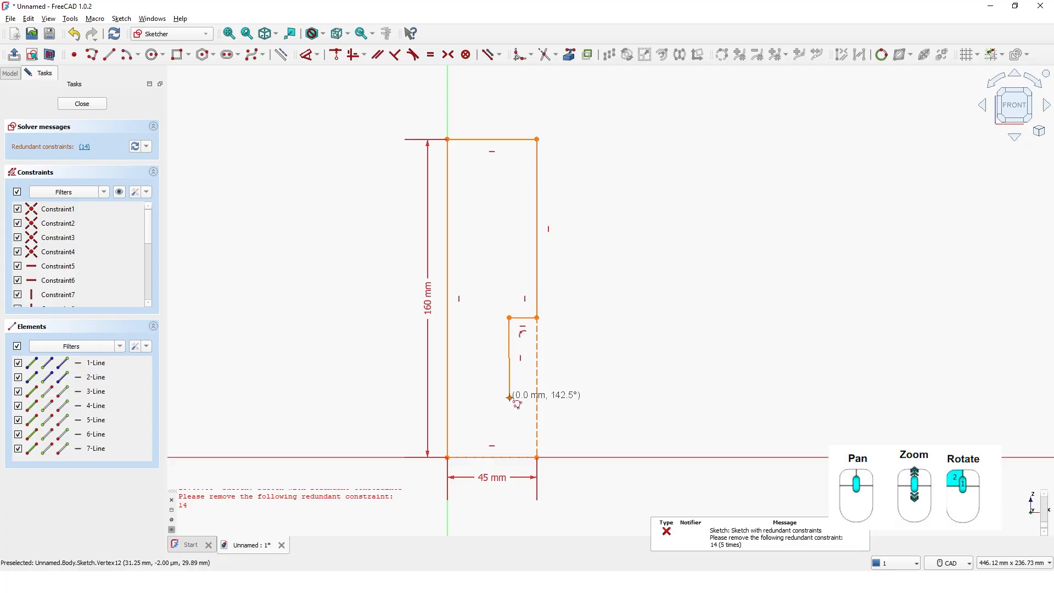
{"action": "left_click", "coordinate": [478, 457]}
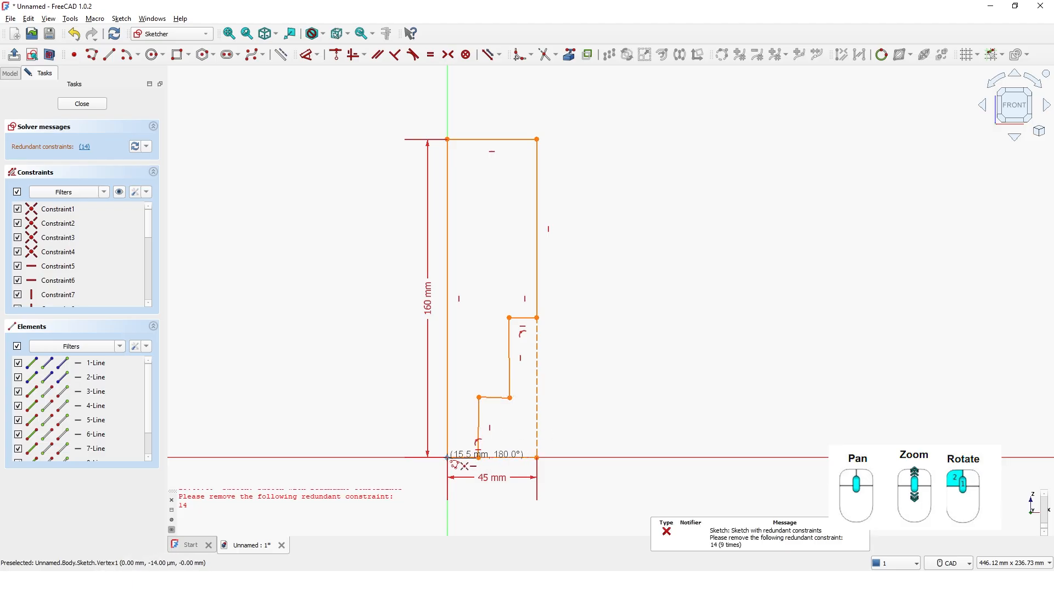
{"action": "left_click", "coordinate": [447, 457]}
{"action": "right_click", "coordinate": [680, 342]}
{"action": "right_click", "coordinate": [680, 343]}
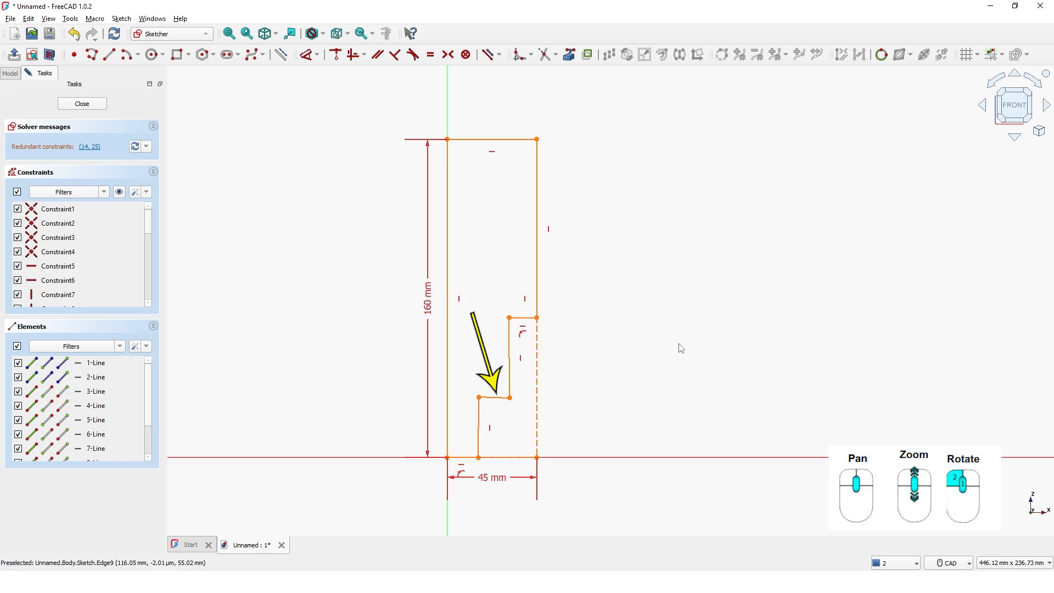
Constrain the slanted lower step edge to horizontal and remove the sketch's redundant constraints
{"action": "left_click_drag", "start_coordinate": [510, 398], "coordinate": [505, 394]}
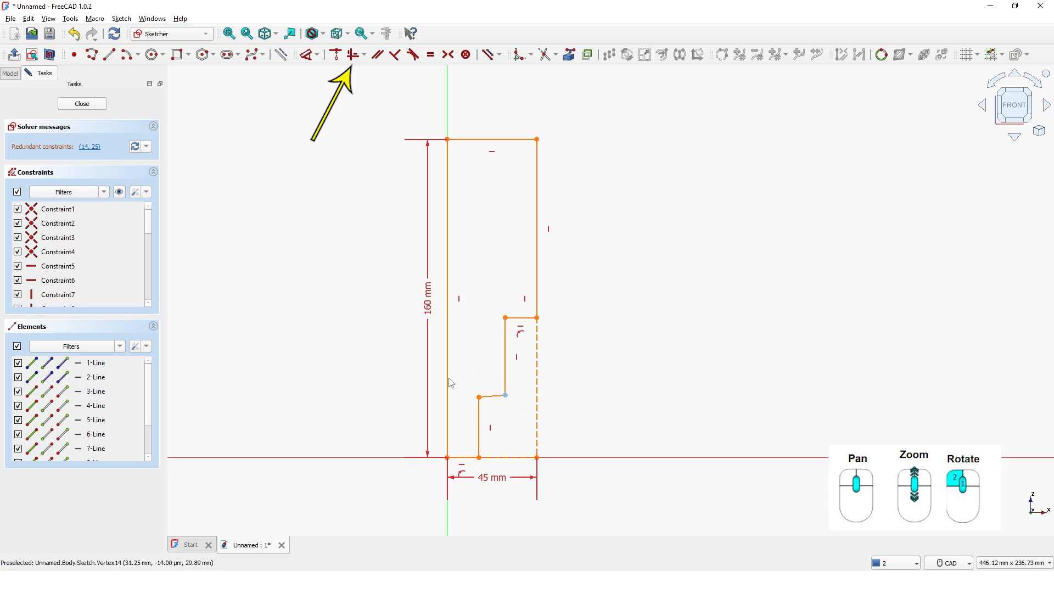
{"action": "left_click", "coordinate": [353, 58]}
{"action": "left_click", "coordinate": [501, 404]}
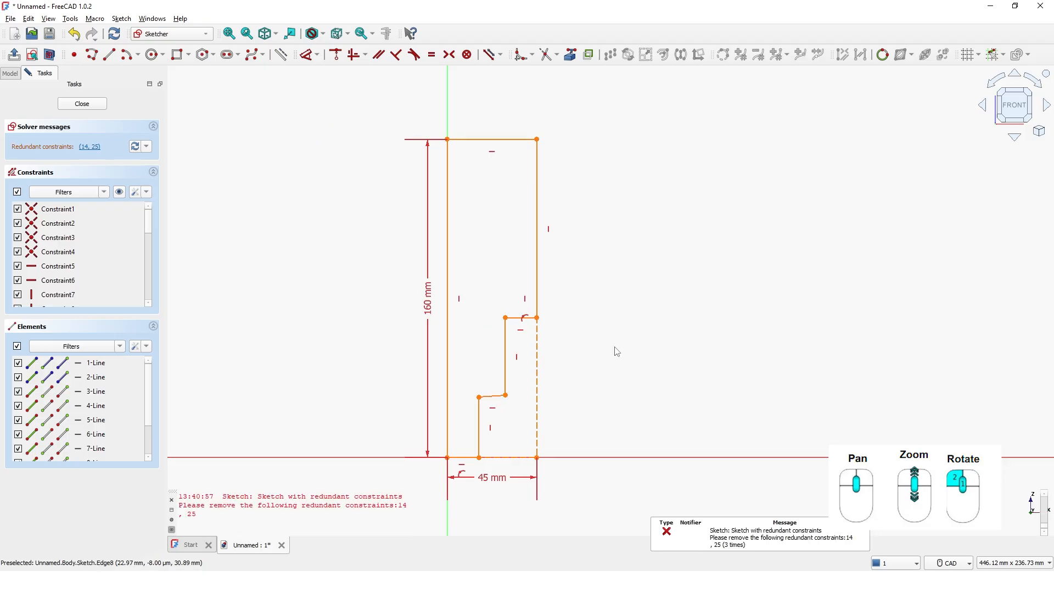
{"action": "left_click", "coordinate": [89, 147]}
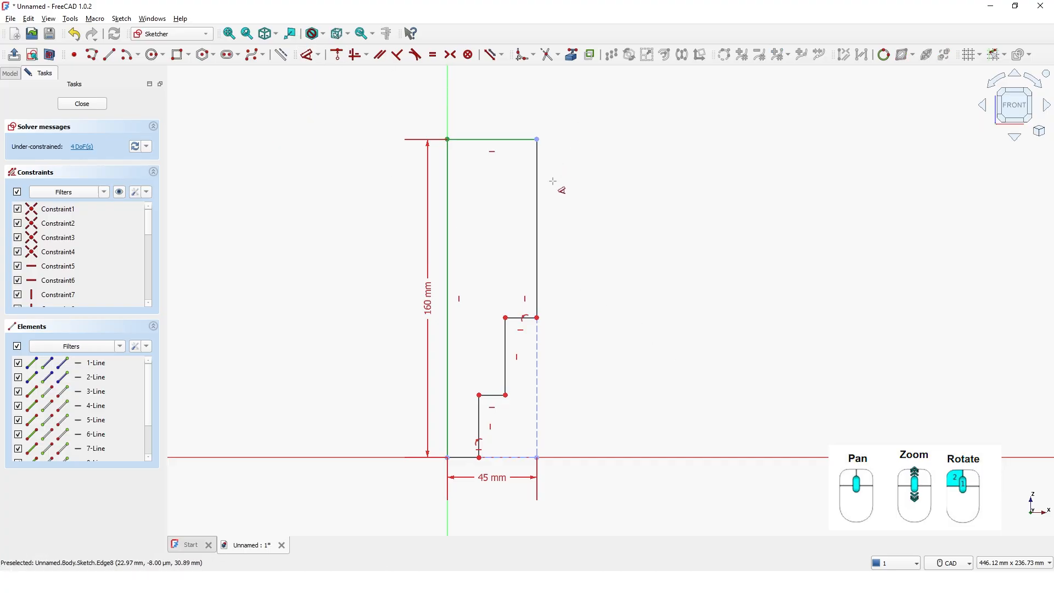
Dimension the profile's upper-right vertical edge at 90 mm
{"action": "left_click", "coordinate": [544, 202]}
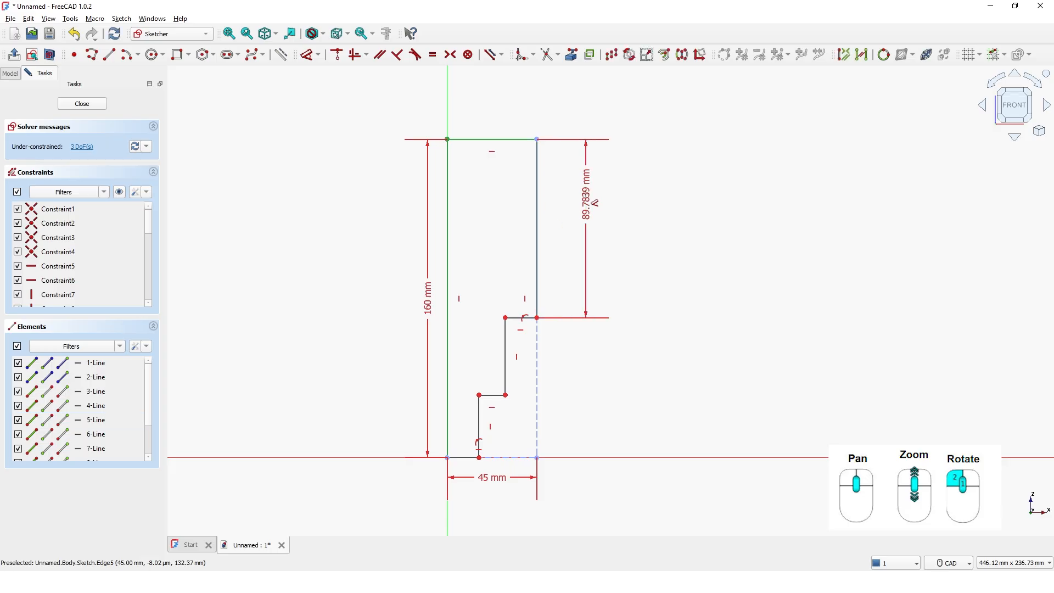
{"action": "left_click", "coordinate": [584, 198]}
{"action": "type", "text": "90"}
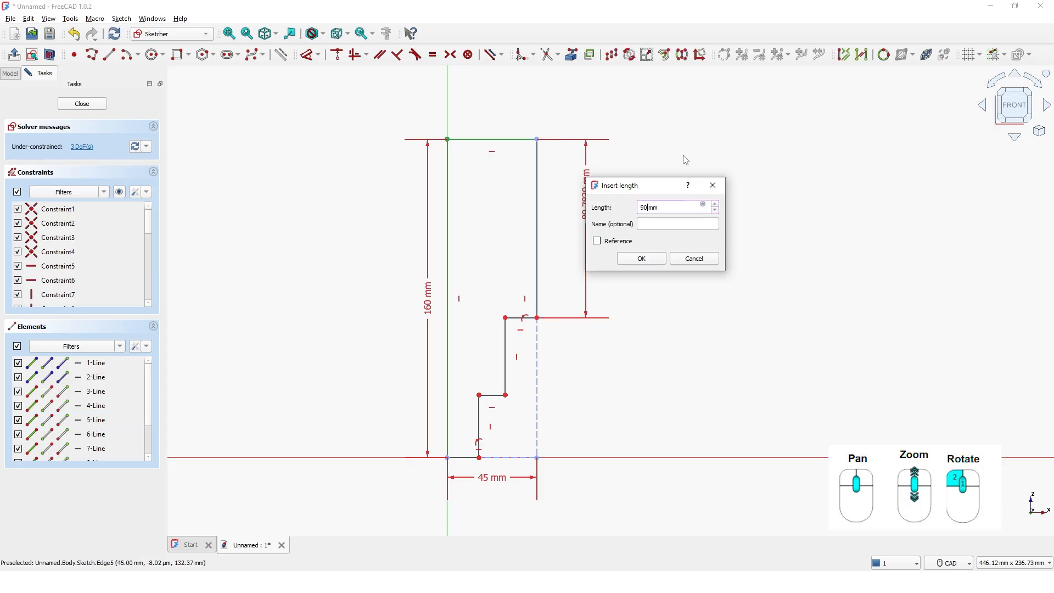
{"action": "key", "text": "Return"}
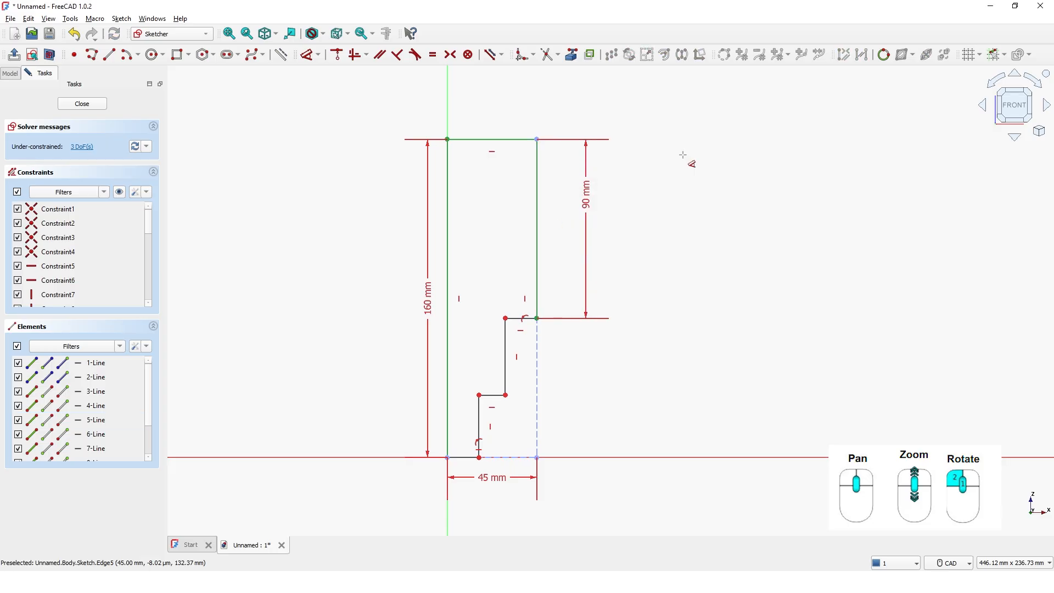
Dimension the middle step's vertical edge at 40 mm
{"action": "left_click", "coordinate": [518, 378]}
{"action": "left_click", "coordinate": [637, 360]}
{"action": "type", "text": "40"}
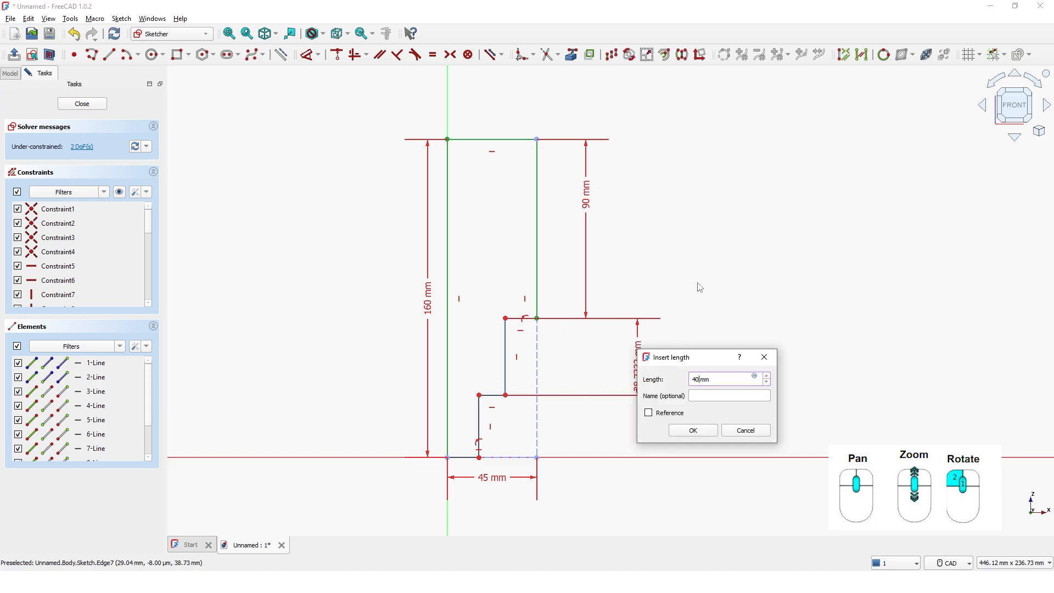
{"action": "key", "text": "Return"}
Dimension the profile's solid bottom edge from the origin at 20 mm
{"action": "middle_click_drag", "start_coordinate": [544, 499], "coordinate": [556, 430]}
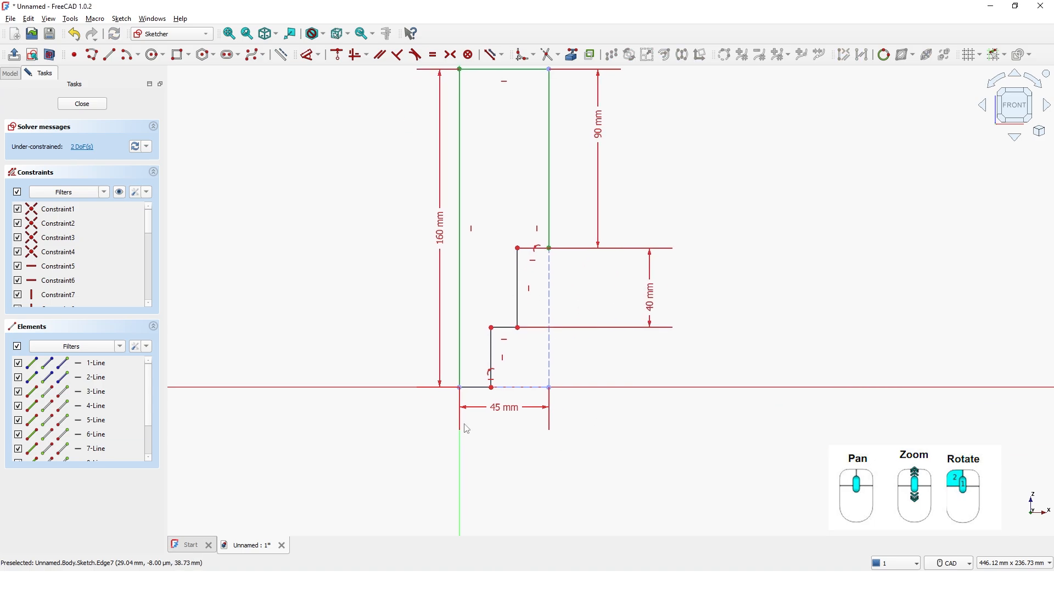
{"action": "left_click", "coordinate": [476, 387]}
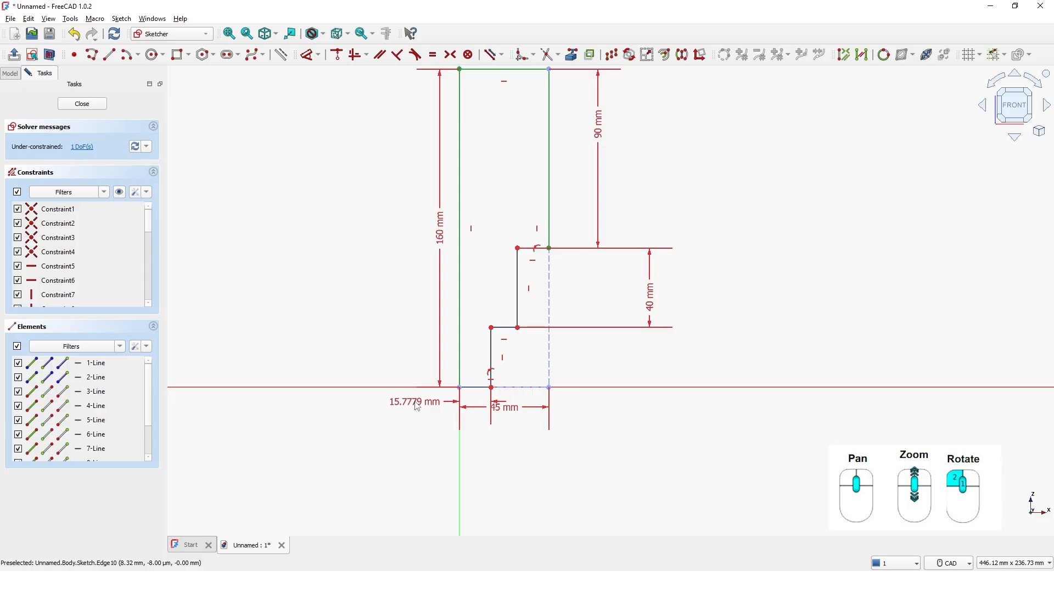
{"action": "left_click", "coordinate": [417, 408]}
{"action": "type", "text": "20"}
{"action": "key", "text": "Return"}
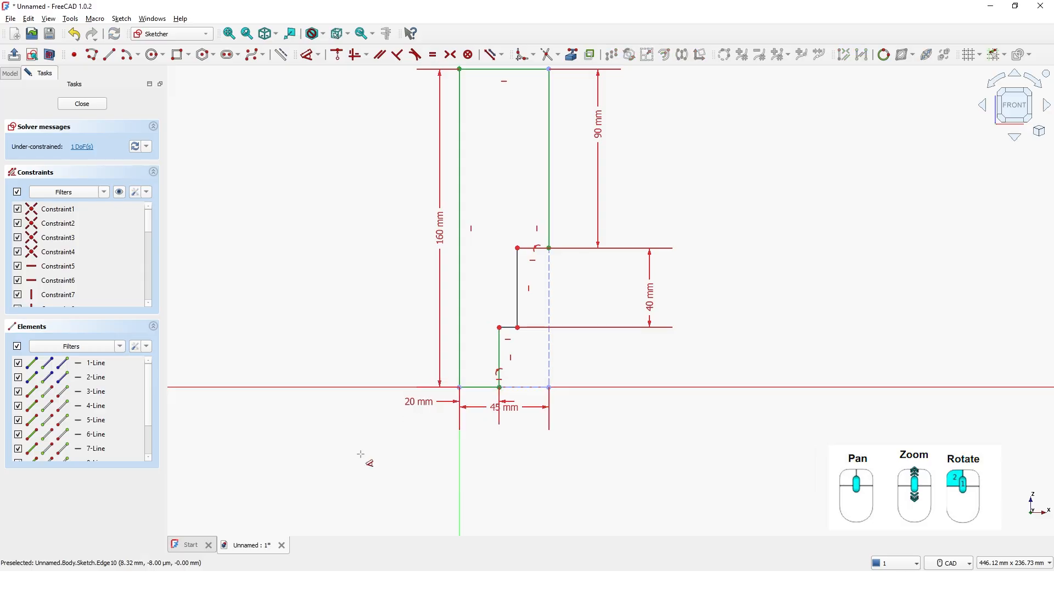
Set the horizontal distance between the left edge and the middle step's vertical edge to 30 mm
{"action": "left_click", "coordinate": [517, 315]}
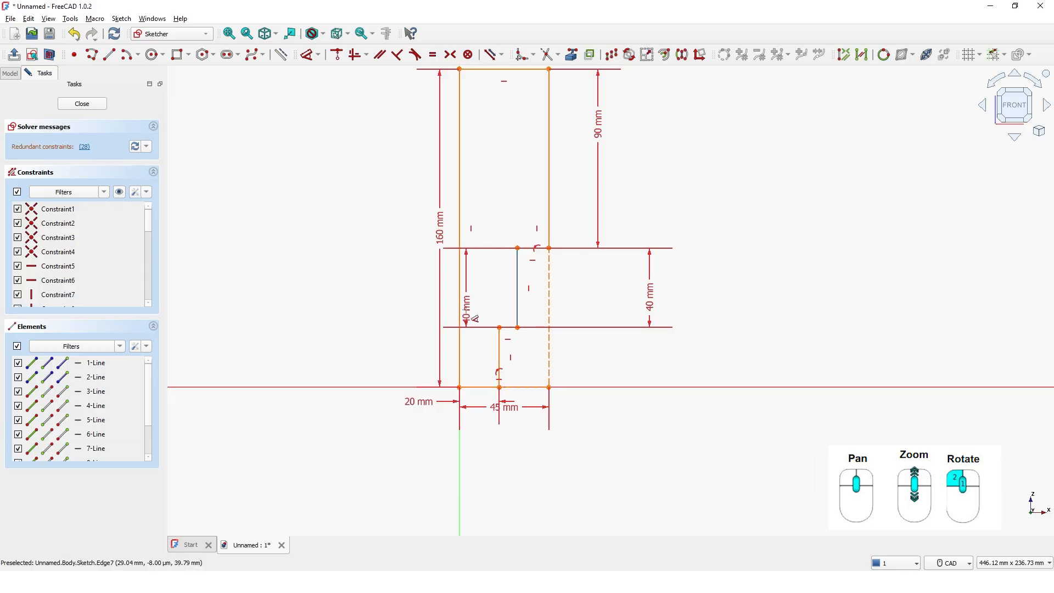
{"action": "left_click", "coordinate": [459, 317]}
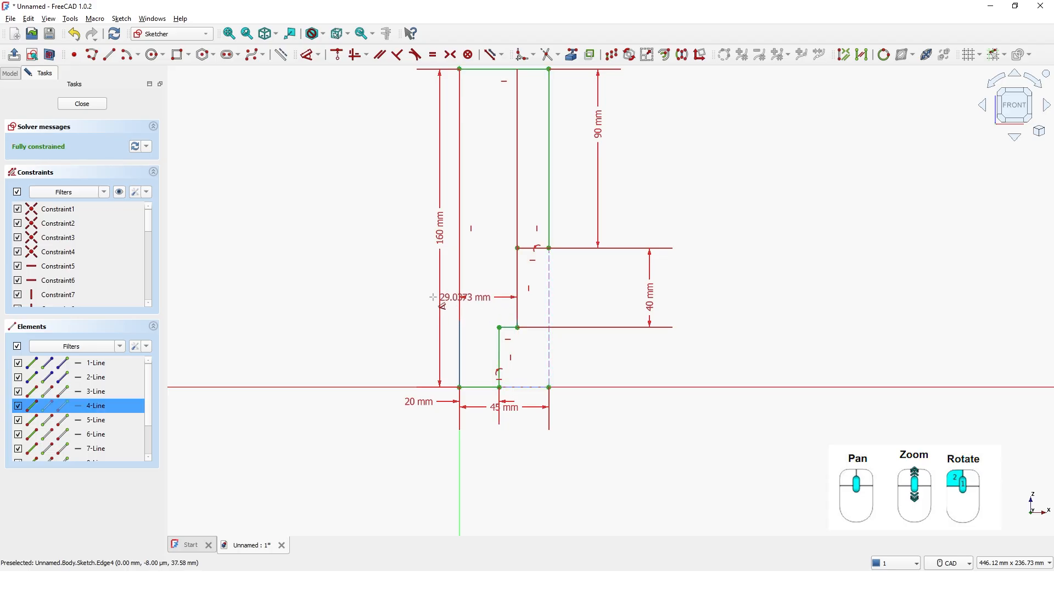
{"action": "left_click", "coordinate": [375, 292]}
{"action": "type", "text": "30"}
{"action": "key", "text": "Return"}
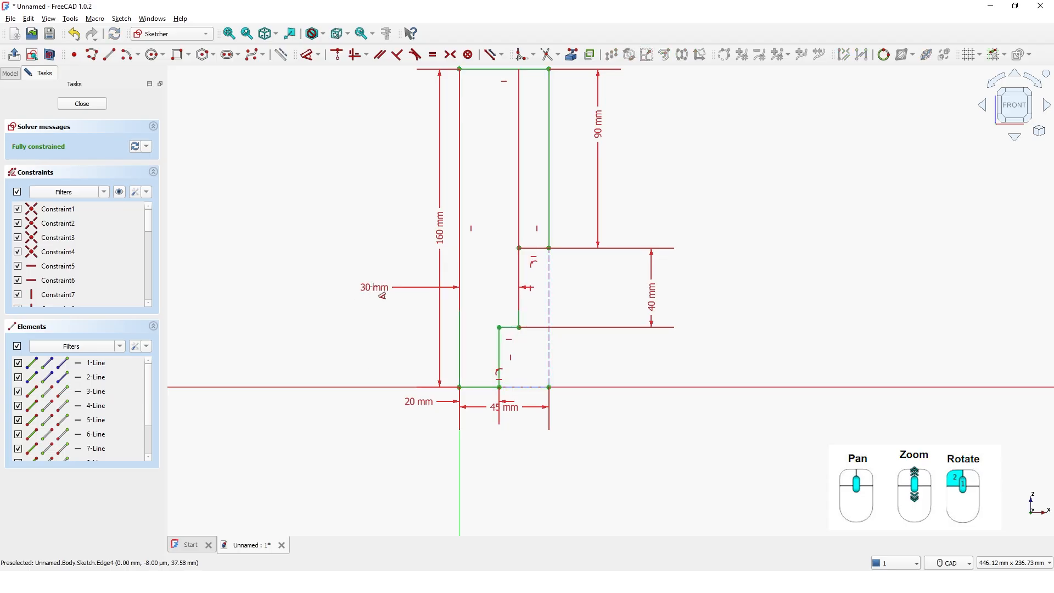
{"action": "right_click", "coordinate": [346, 183]}
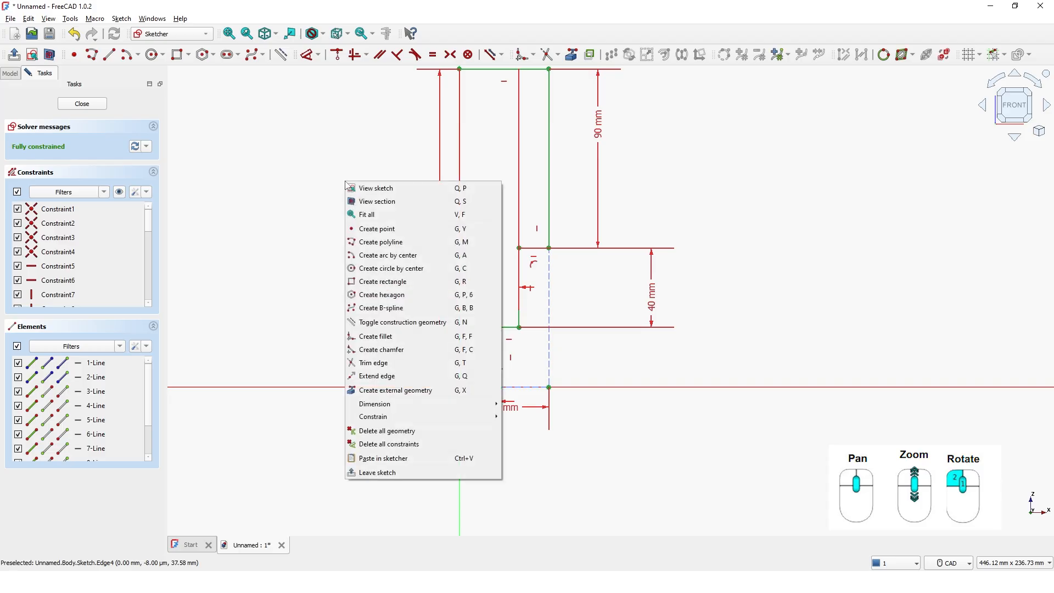
{"action": "left_click", "coordinate": [374, 215]}
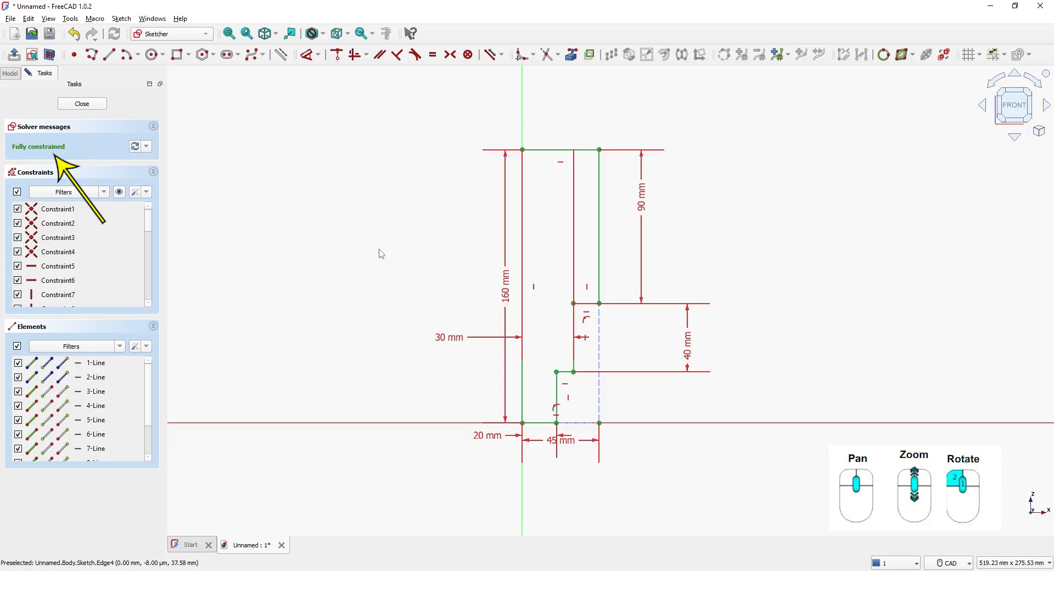
Finish editing the dimensioned half-profile sketch and return to part modelling
{"action": "left_click", "coordinate": [90, 106]}
{"action": "right_click", "coordinate": [278, 151]}
{"action": "left_click", "coordinate": [305, 172]}
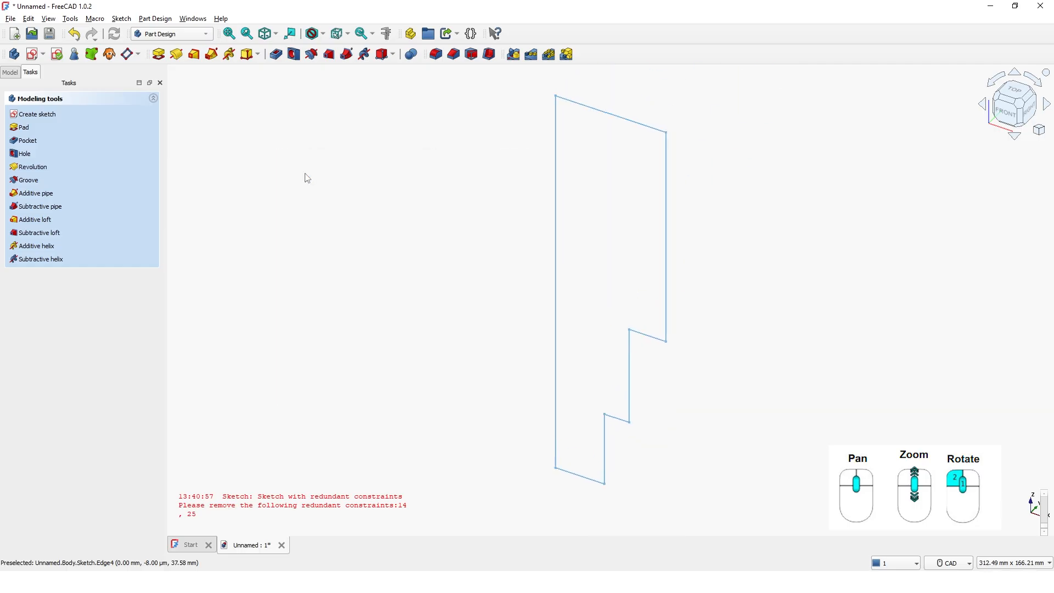
Revolve the profile 360° about its long vertical edge, selected as the axis reference
{"action": "left_click", "coordinate": [178, 56]}
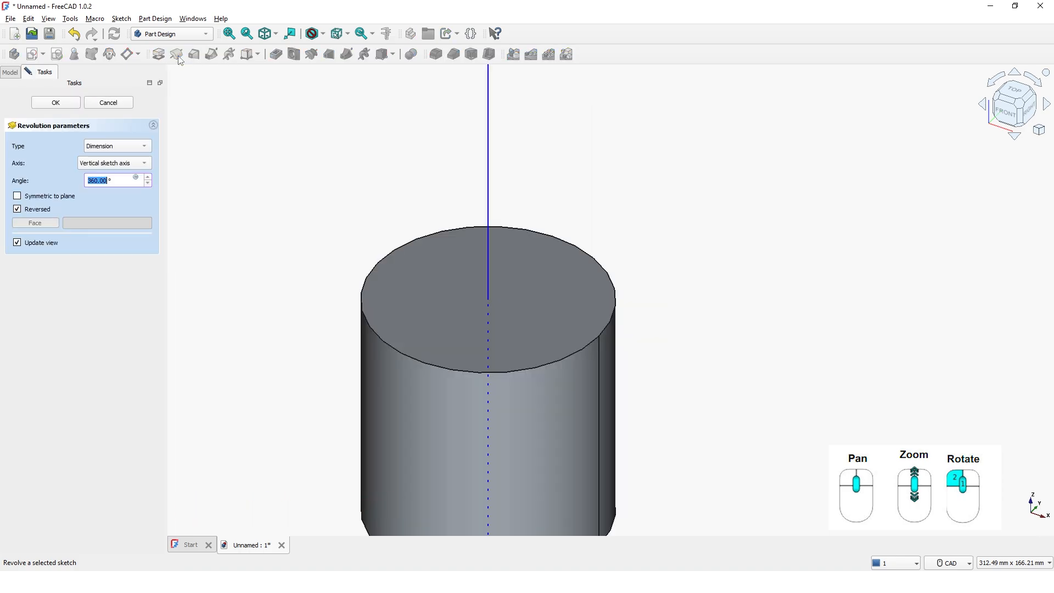
{"action": "left_click", "coordinate": [121, 163]}
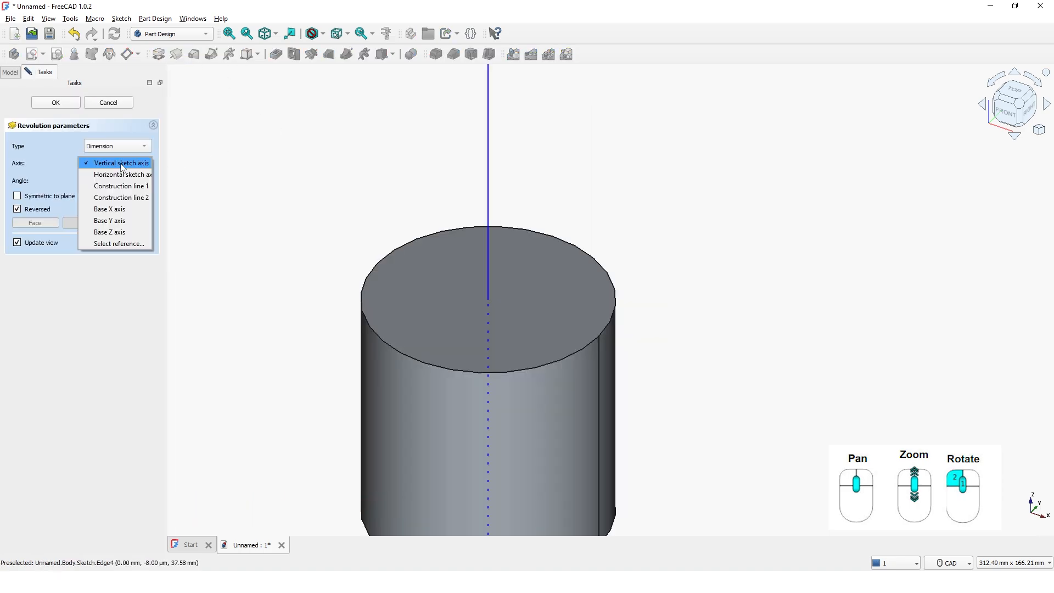
{"action": "left_click", "coordinate": [119, 243]}
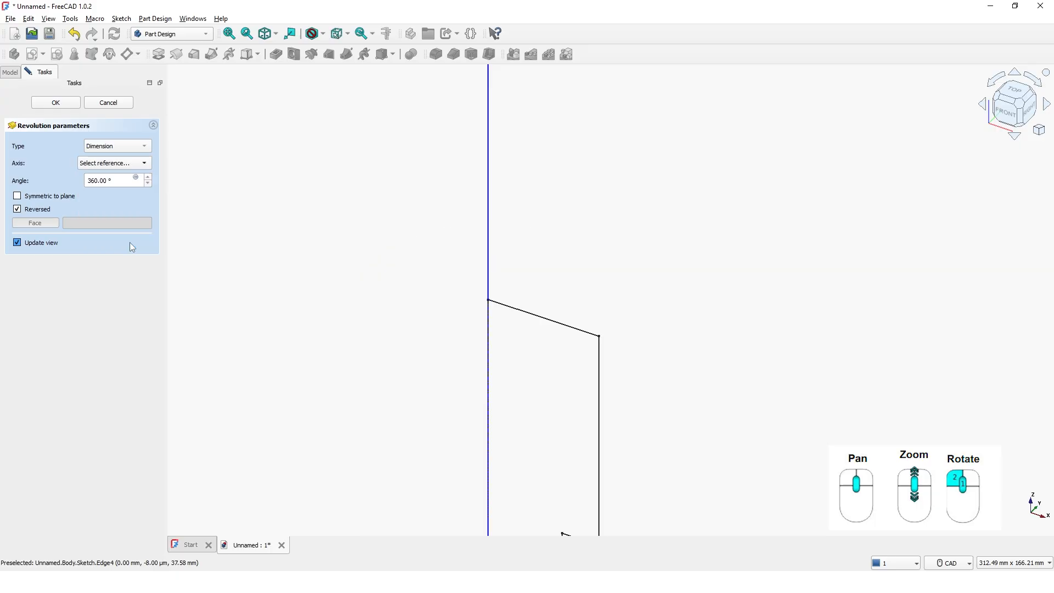
{"action": "left_click", "coordinate": [489, 428]}
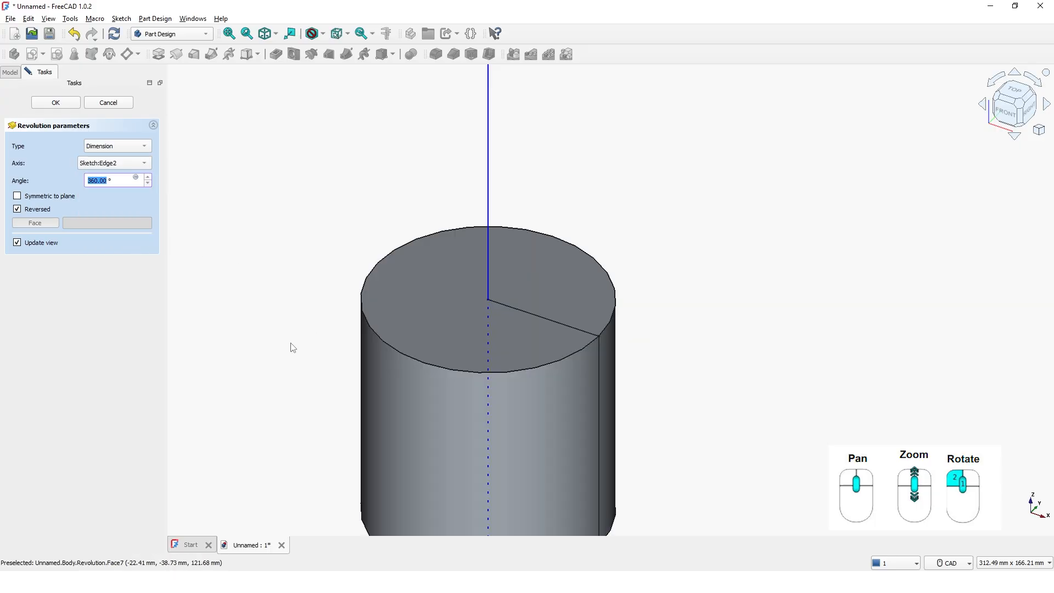
{"action": "left_click", "coordinate": [57, 102]}
{"action": "right_click", "coordinate": [354, 145]}
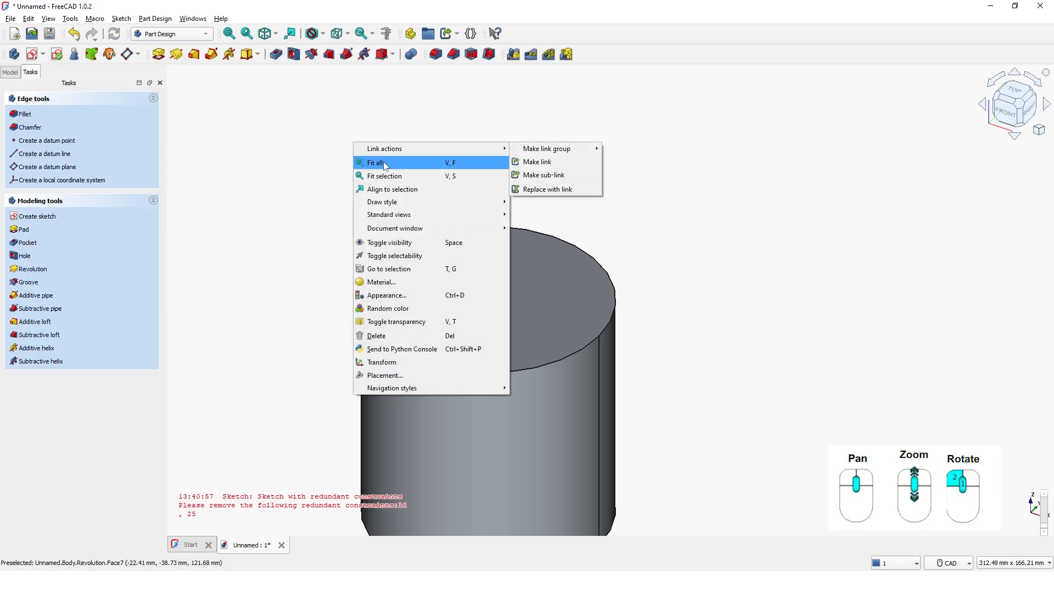
{"action": "left_click", "coordinate": [384, 160]}
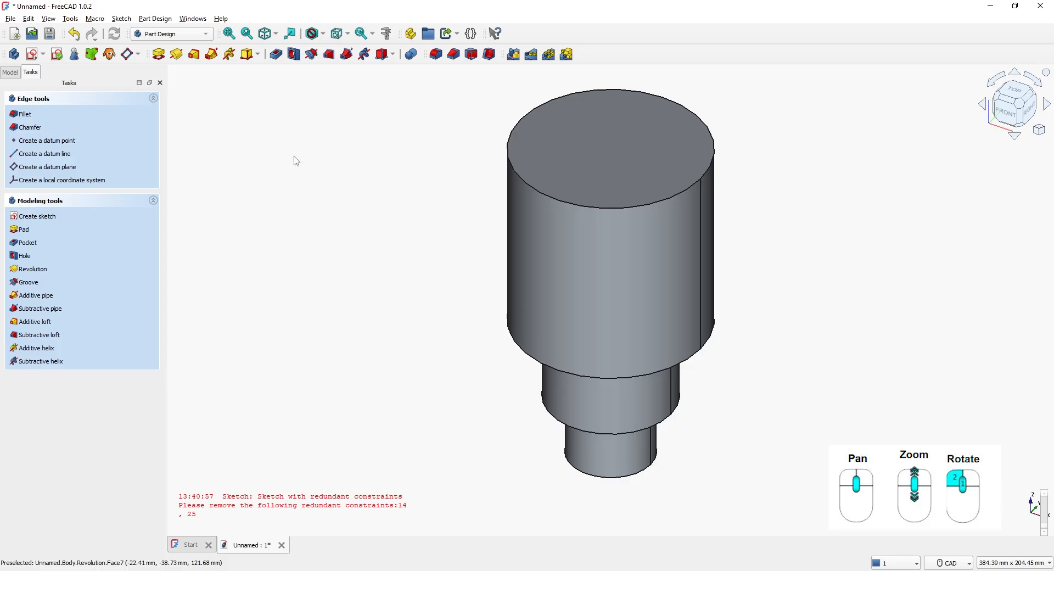
Create a sketch on the YZ-plane and link the top edge of the revolved body as external geometry
{"action": "left_click", "coordinate": [32, 54]}
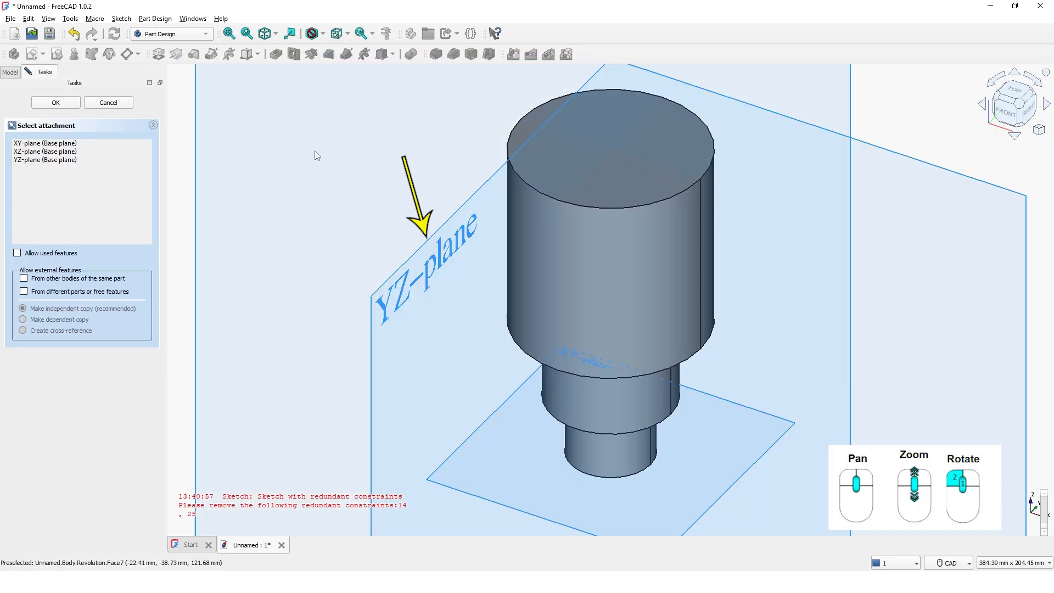
{"action": "left_click", "coordinate": [447, 225]}
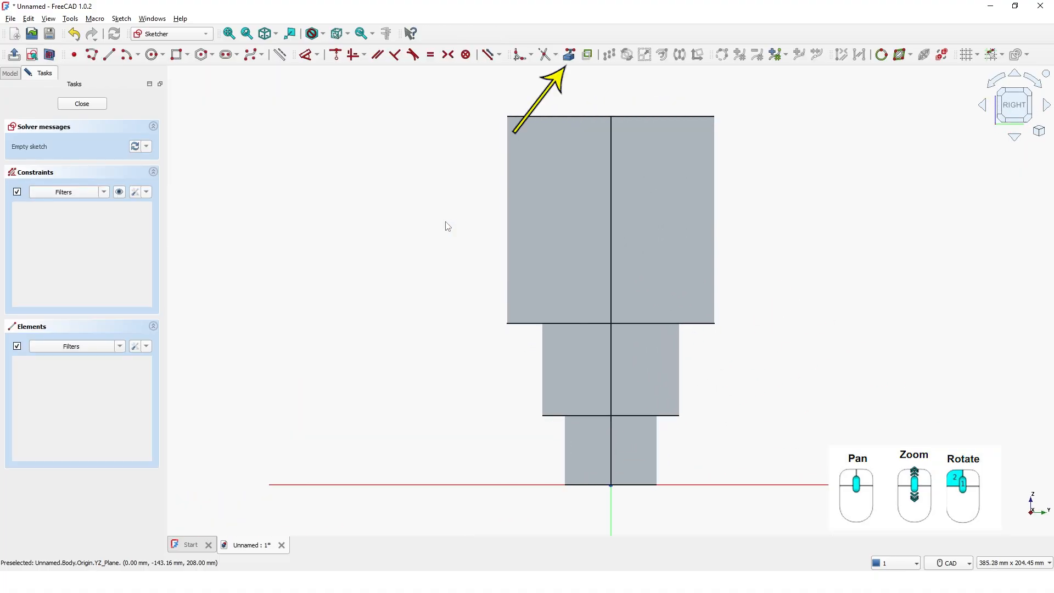
{"action": "left_click", "coordinate": [573, 61]}
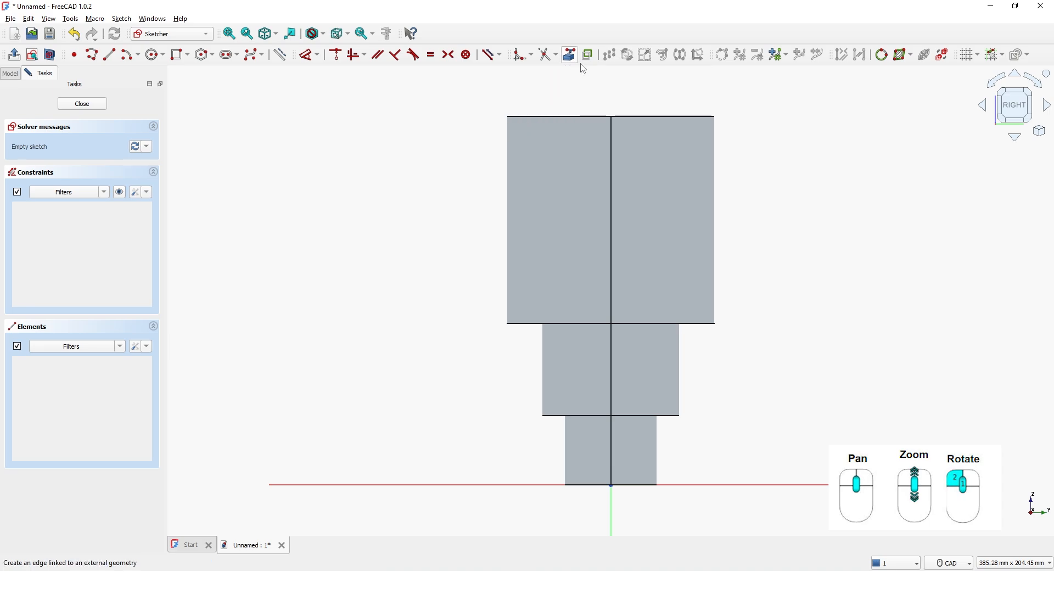
{"action": "left_click", "coordinate": [658, 117]}
{"action": "right_click", "coordinate": [692, 93]}
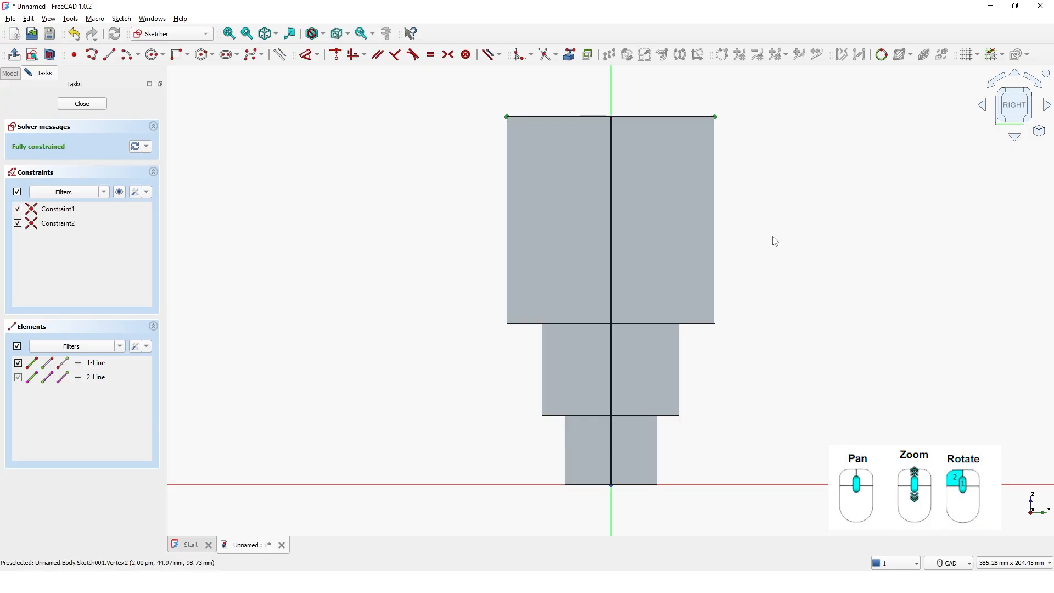
{"action": "key", "text": "ctrl+z"}
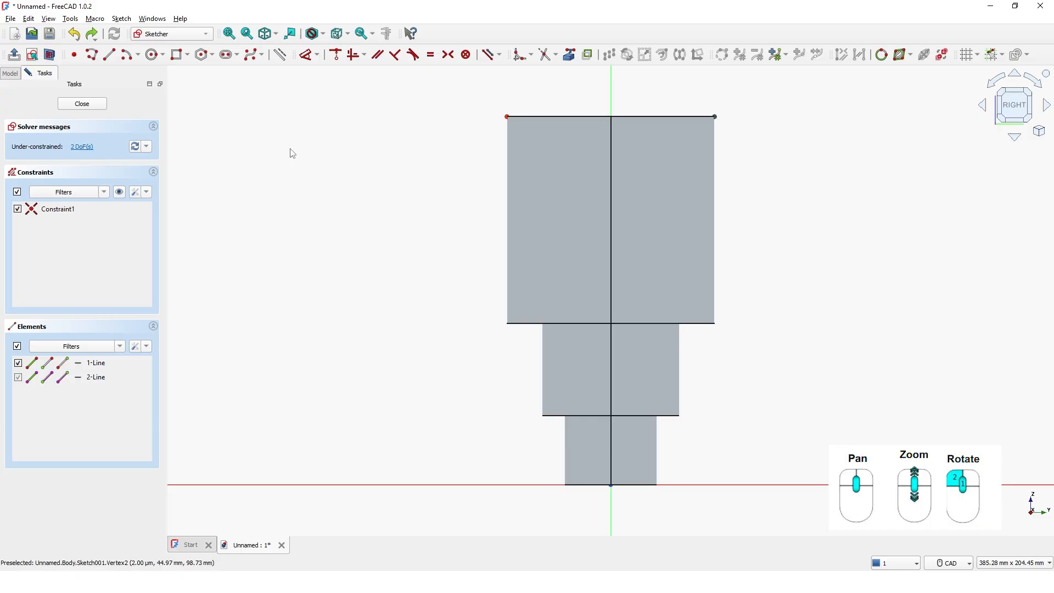
Draw a circle about 90 mm in diameter, centred on the vertical axis and touching the top line, and set the draw style to Wireframe
{"action": "left_click", "coordinate": [153, 56]}
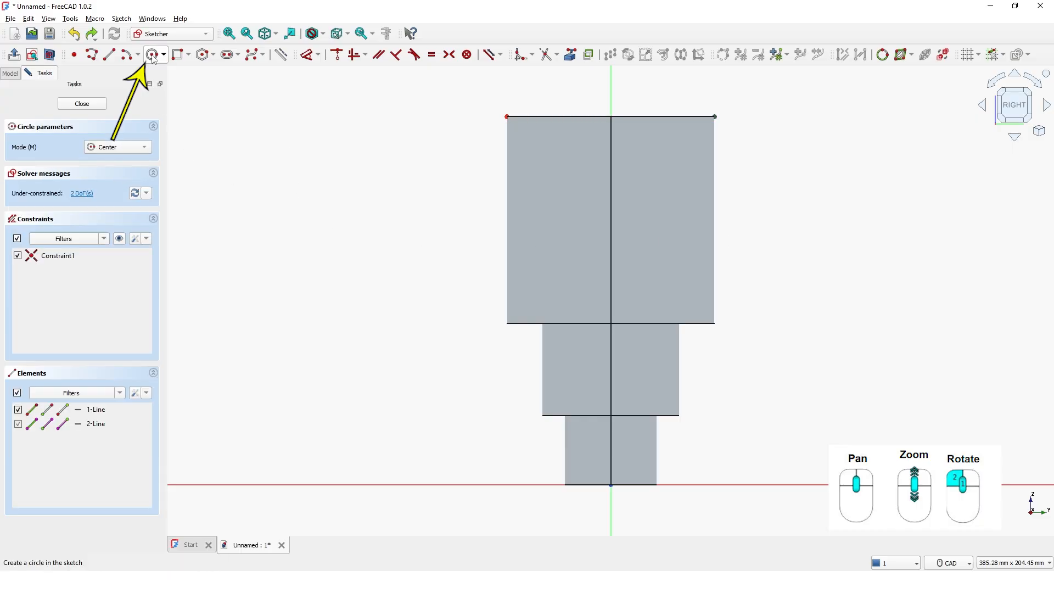
{"action": "left_click", "coordinate": [610, 219]}
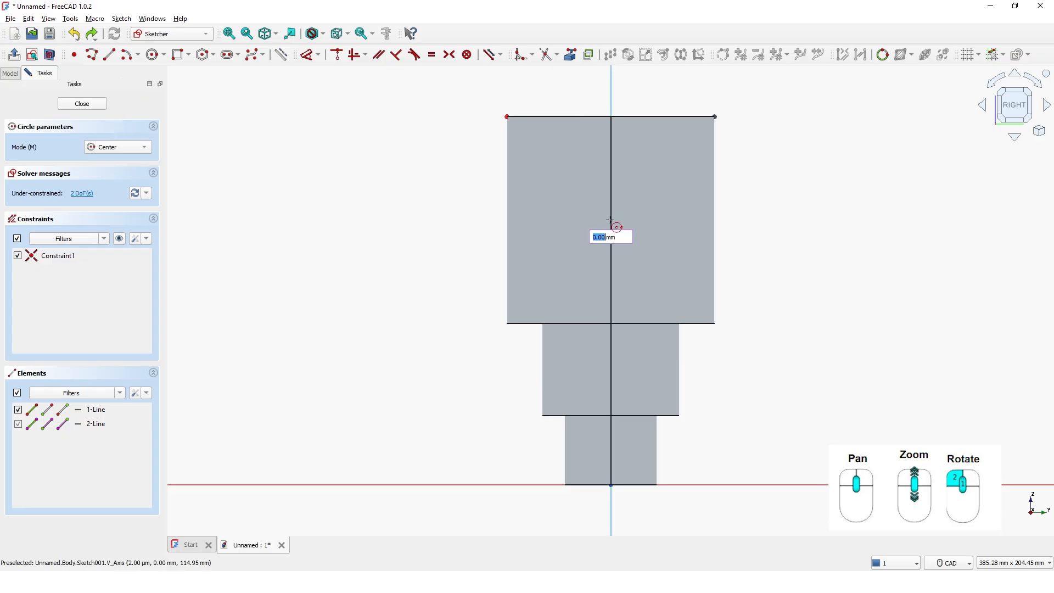
{"action": "left_click", "coordinate": [610, 117]}
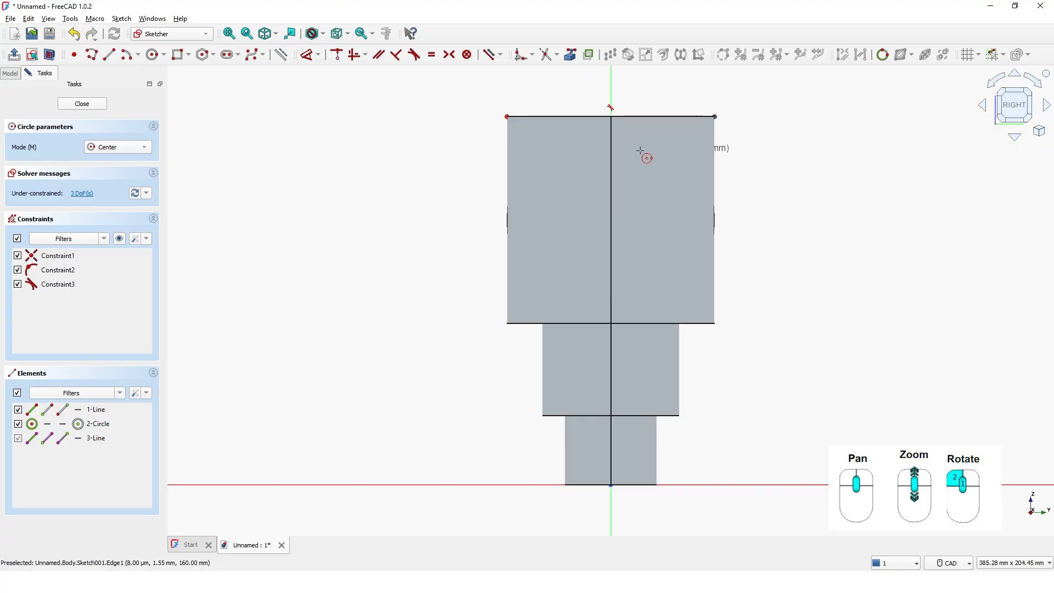
{"action": "right_click", "coordinate": [737, 148]}
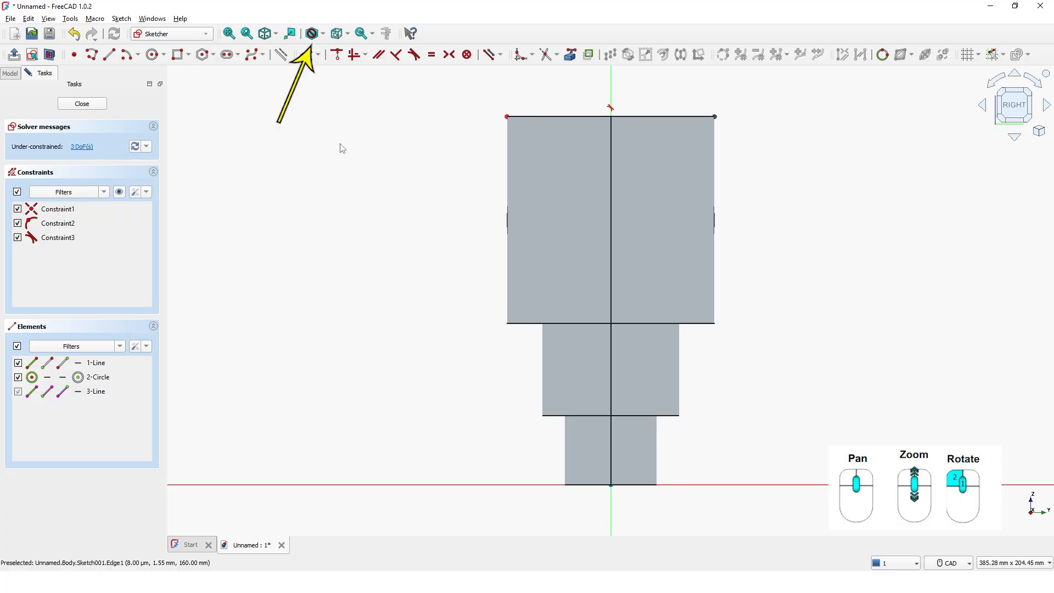
{"action": "left_click", "coordinate": [325, 35]}
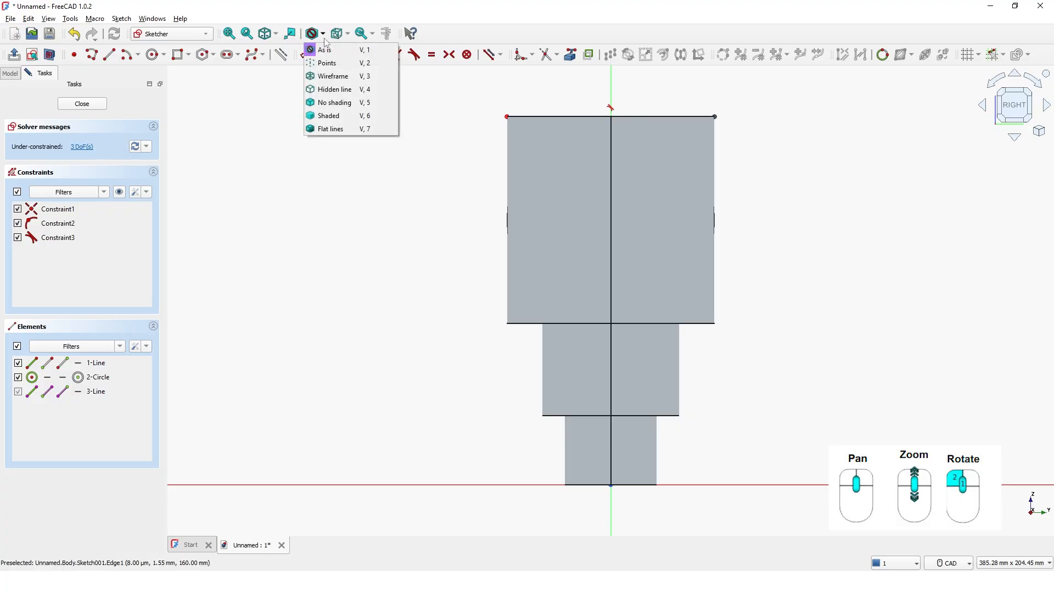
{"action": "left_click", "coordinate": [330, 76]}
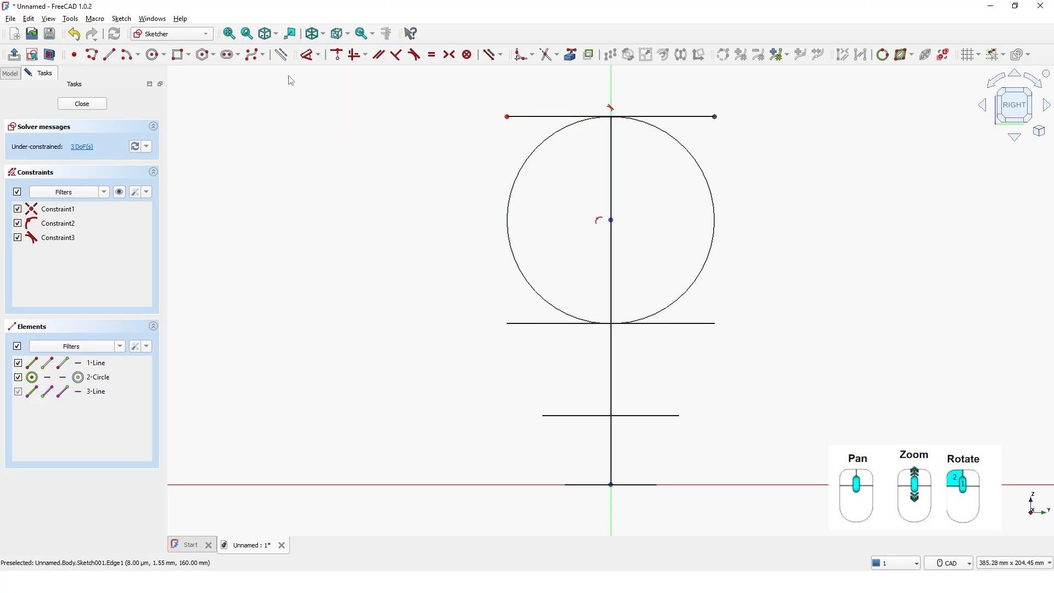
Dimension the circle's diameter at 60 mm
{"action": "left_click", "coordinate": [307, 54]}
{"action": "left_click", "coordinate": [707, 259]}
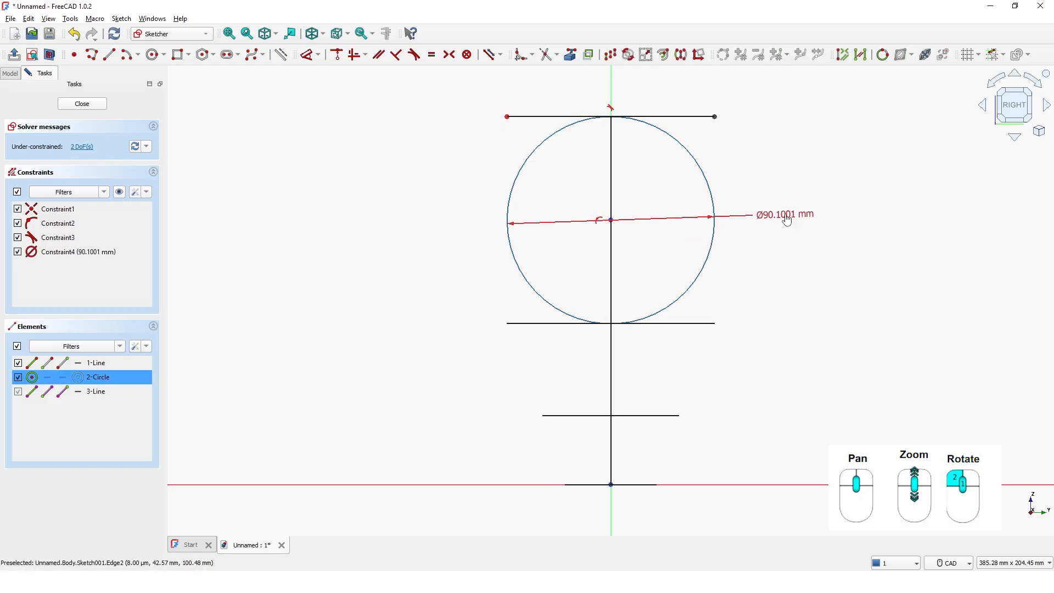
{"action": "left_click", "coordinate": [787, 220]}
{"action": "type", "text": "6"}
{"action": "key", "text": "Return"}
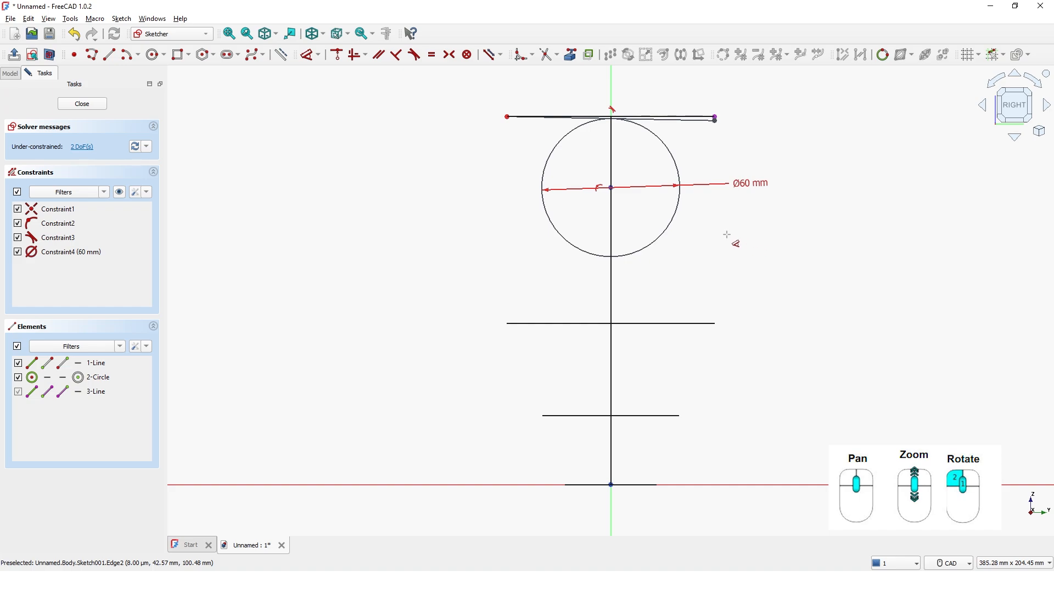
Make the slanted top line's right endpoint coincident with the right endpoint of the linked external edge
{"action": "mouse_move", "coordinate": [708, 159]}
{"action": "middle_mouse_down"}
{"action": "mouse_move", "coordinate": [689, 203]}
{"action": "mouse_move", "coordinate": [654, 191]}
{"action": "middle_mouse_up"}
{"action": "scroll", "coordinate": [652, 171], "scroll_direction": "down", "scroll_amount": 2}
{"action": "scroll", "coordinate": [652, 171], "scroll_direction": "up", "scroll_amount": 5}
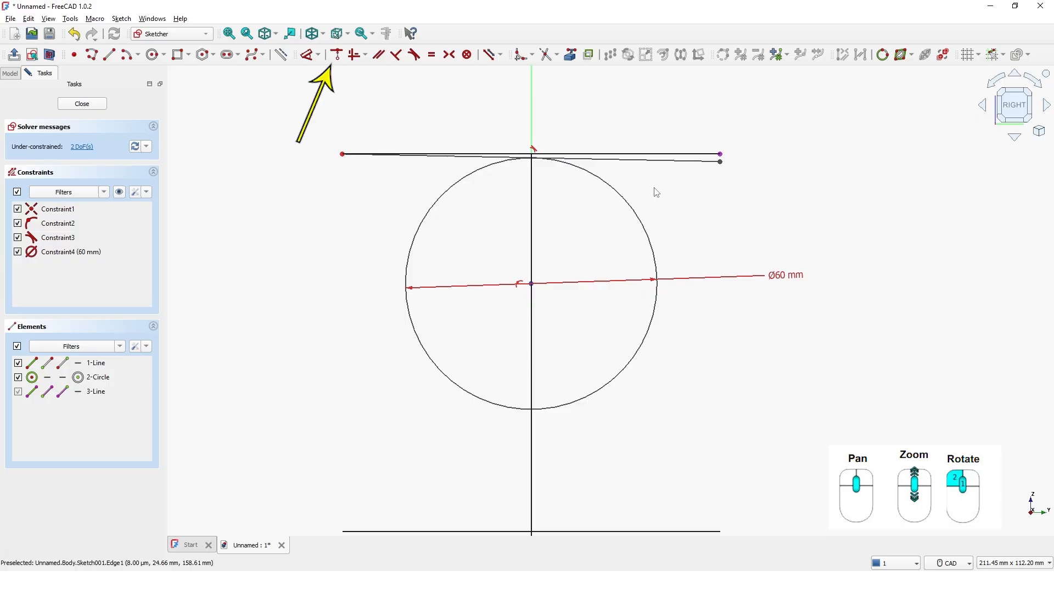
{"action": "left_click", "coordinate": [337, 57]}
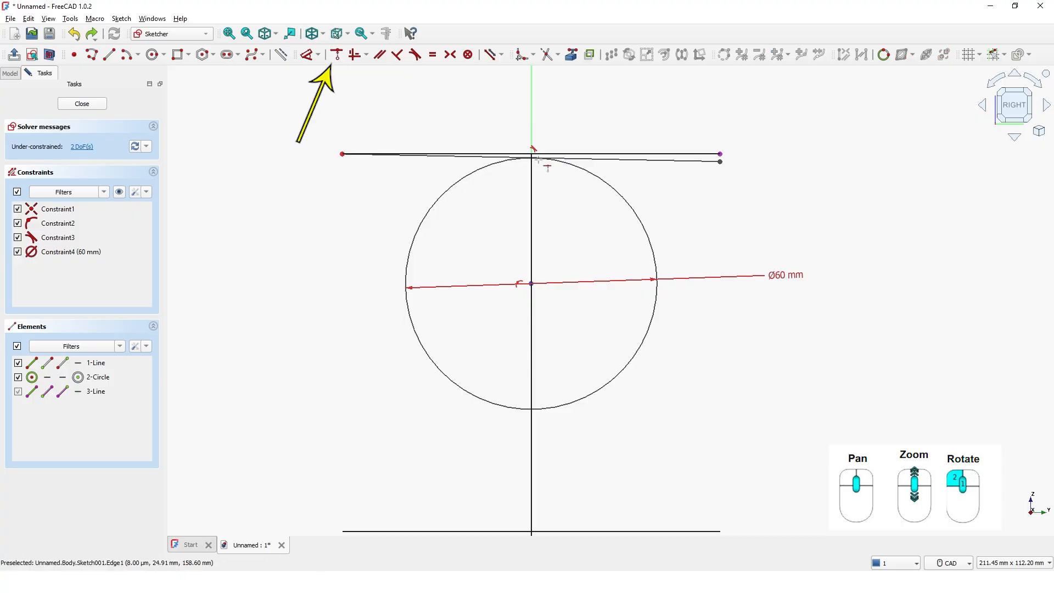
{"action": "left_click", "coordinate": [720, 162]}
{"action": "left_click", "coordinate": [721, 155]}
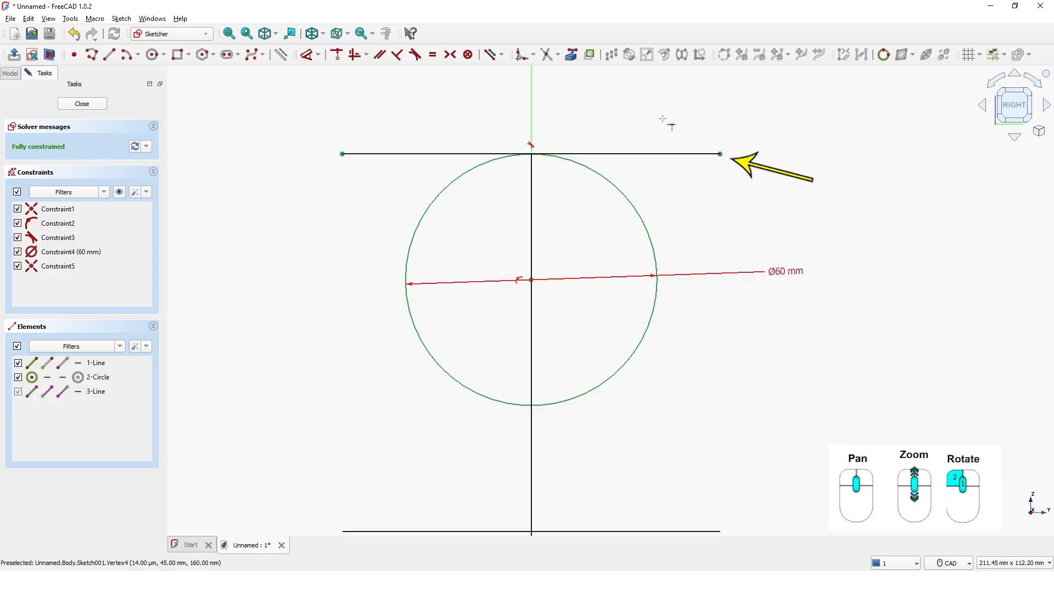
{"action": "right_click", "coordinate": [662, 119]}
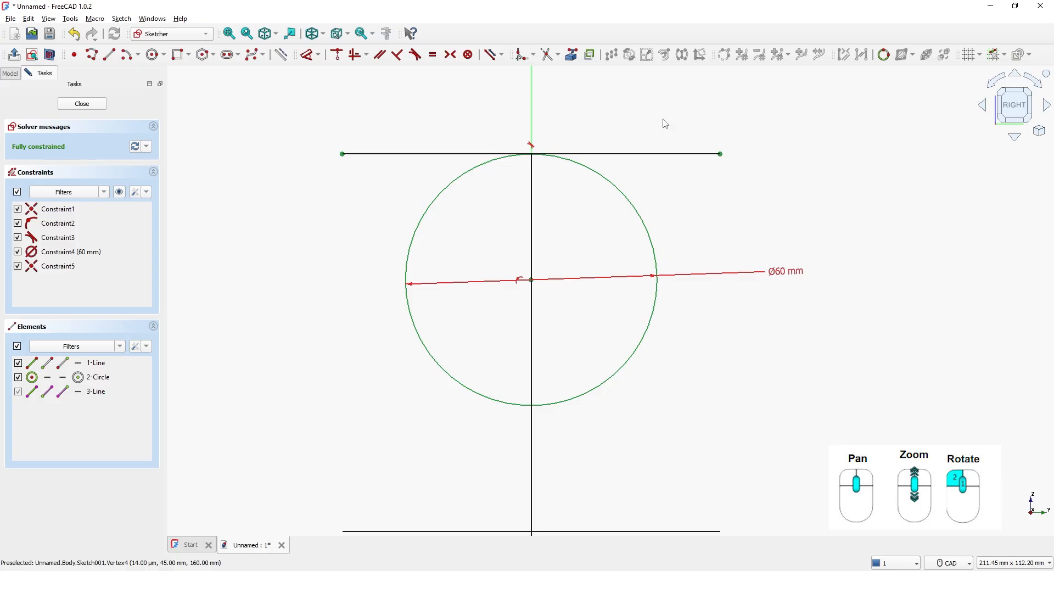
Draw a 30 mm diameter circle concentric with the 60 mm circle
{"action": "left_click", "coordinate": [155, 54]}
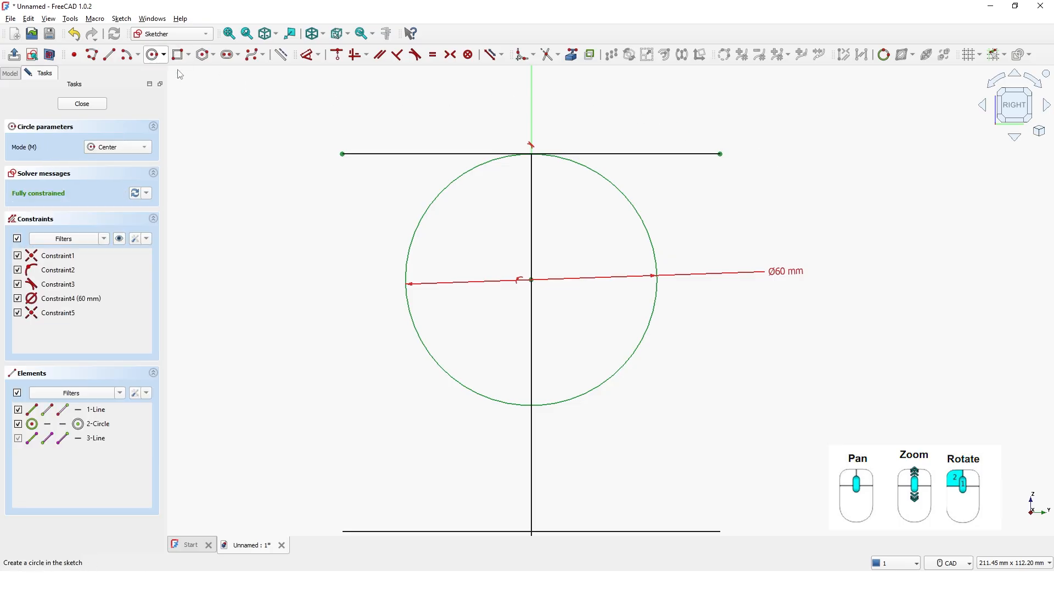
{"action": "left_click", "coordinate": [531, 280]}
{"action": "type", "text": "30"}
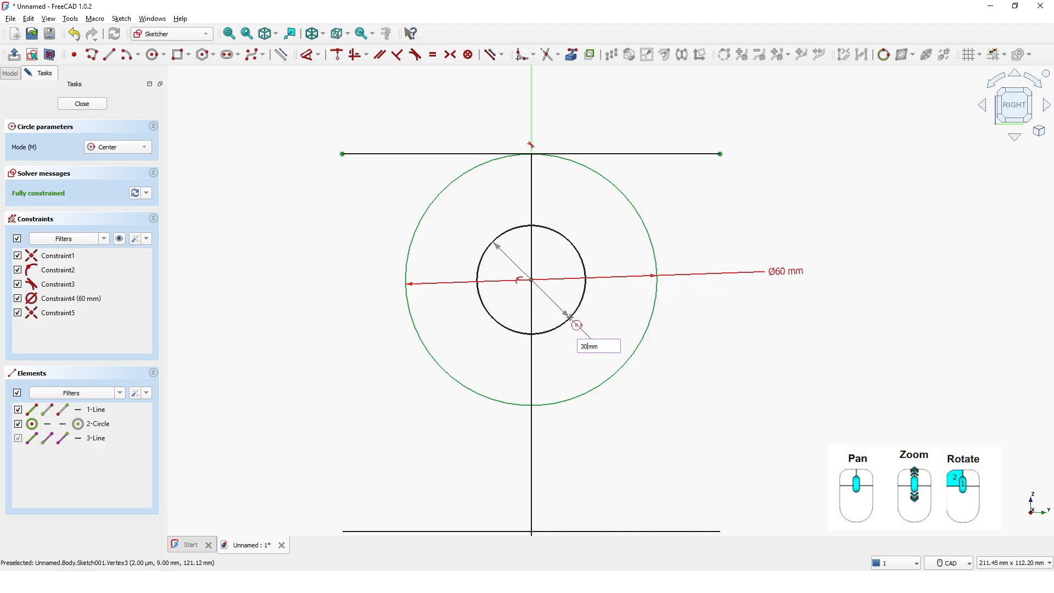
{"action": "type", "text": "0"}
{"action": "key", "text": "Return"}
{"action": "right_click", "coordinate": [676, 349]}
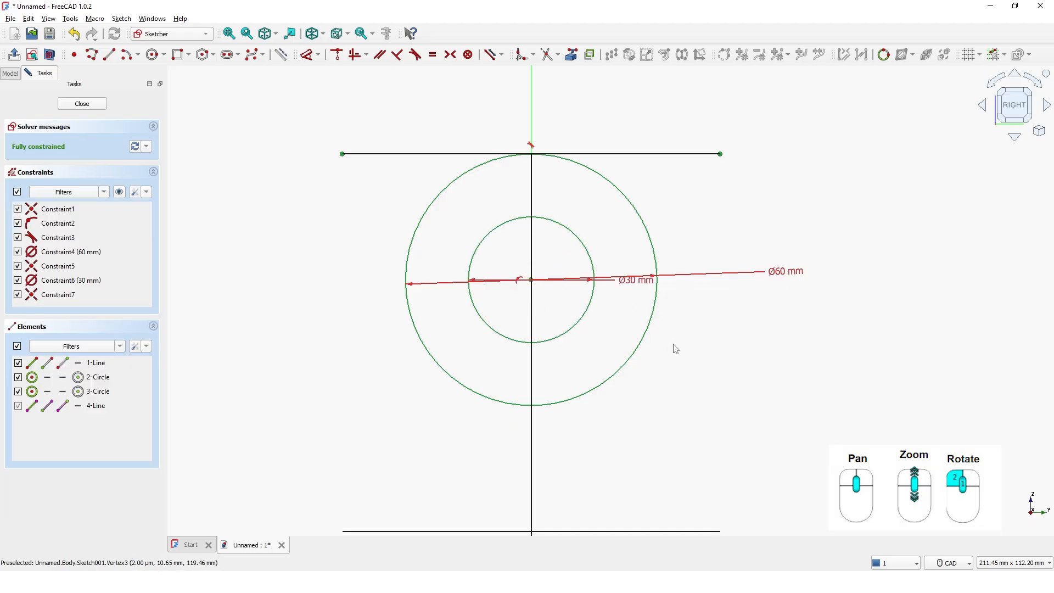
Draw a polyline along the top edge from left to right, down about 76 mm, left about 15 mm and up to the outer circle
{"action": "scroll", "coordinate": [646, 382], "scroll_direction": "up", "scroll_amount": 1}
{"action": "scroll", "coordinate": [645, 381], "scroll_direction": "down", "scroll_amount": 3}
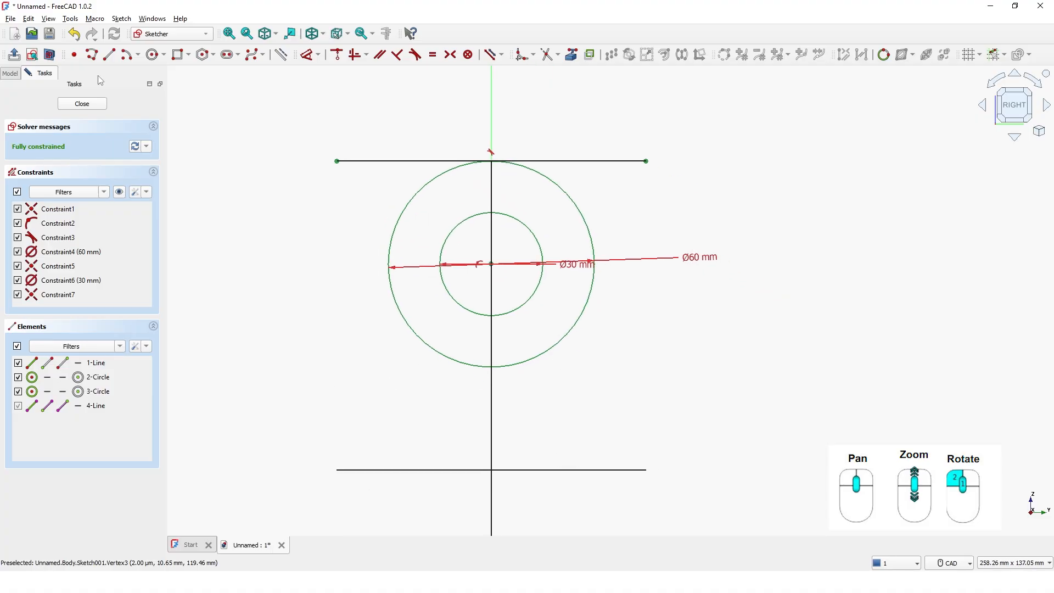
{"action": "left_click", "coordinate": [94, 55]}
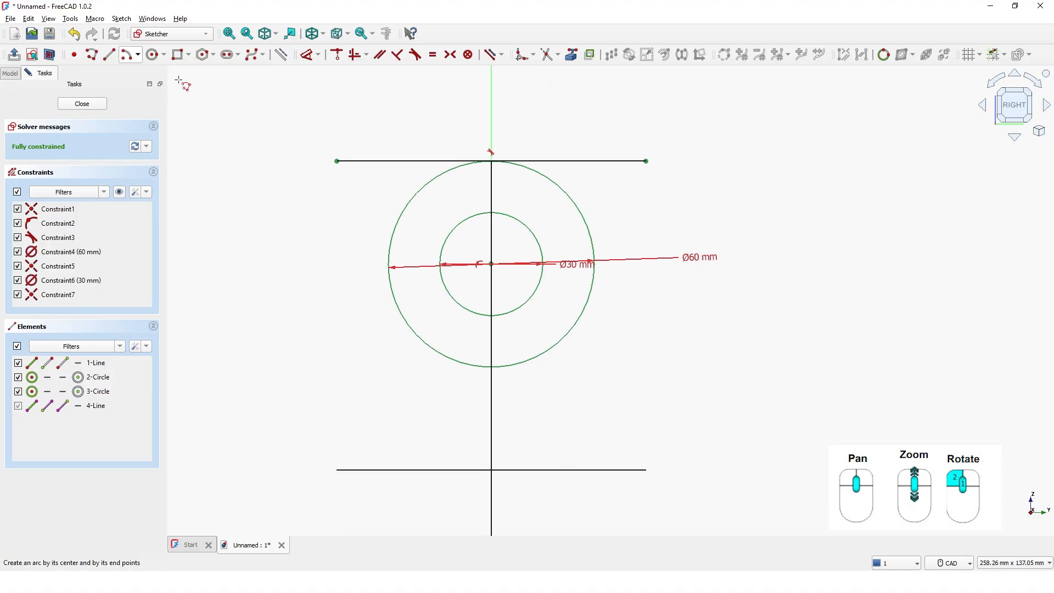
{"action": "left_click", "coordinate": [337, 161]}
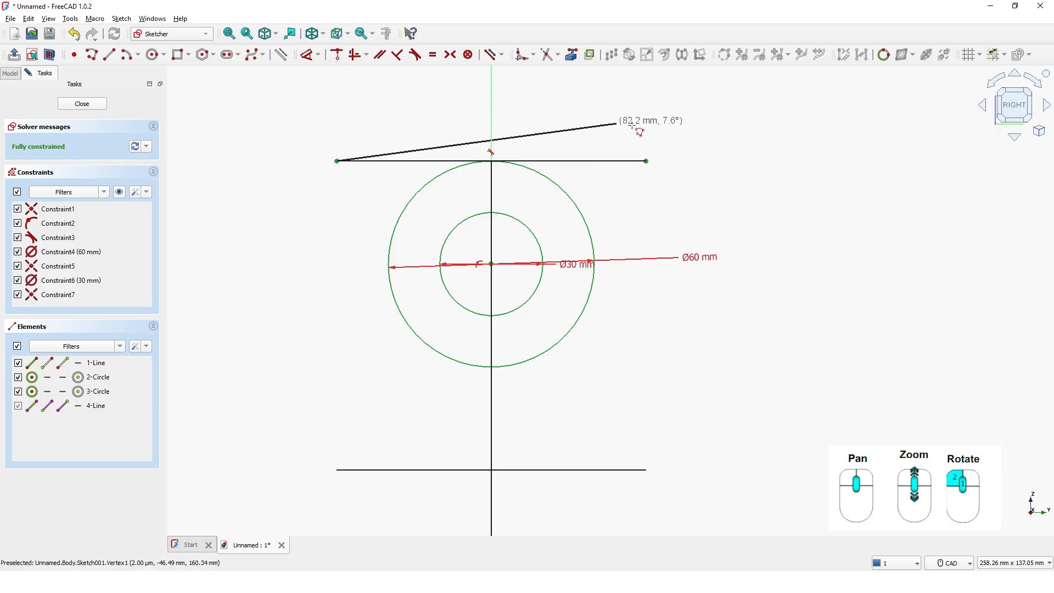
{"action": "left_click", "coordinate": [646, 162]}
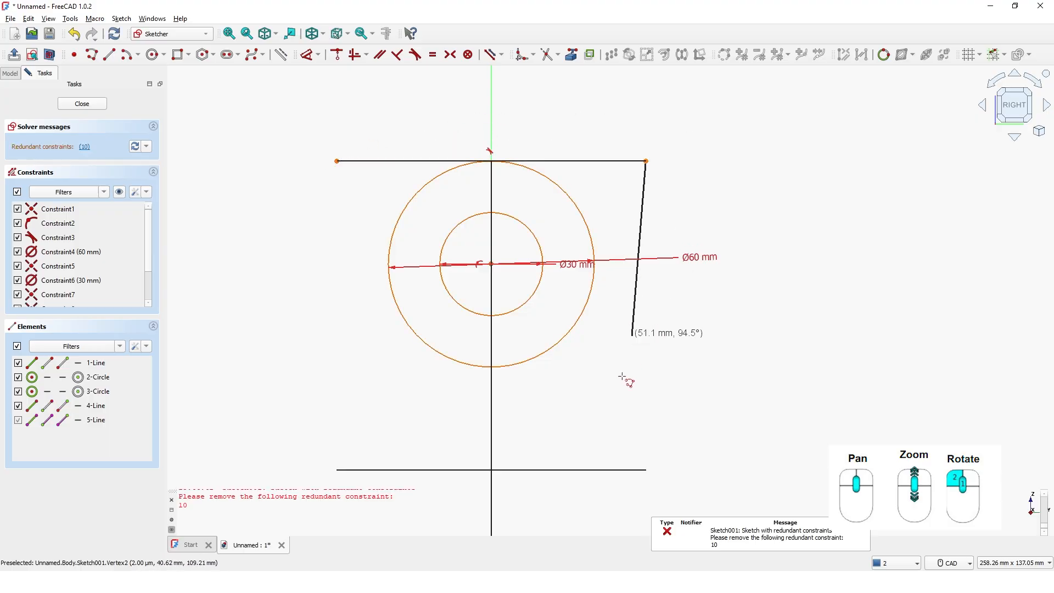
{"action": "left_click", "coordinate": [652, 422]}
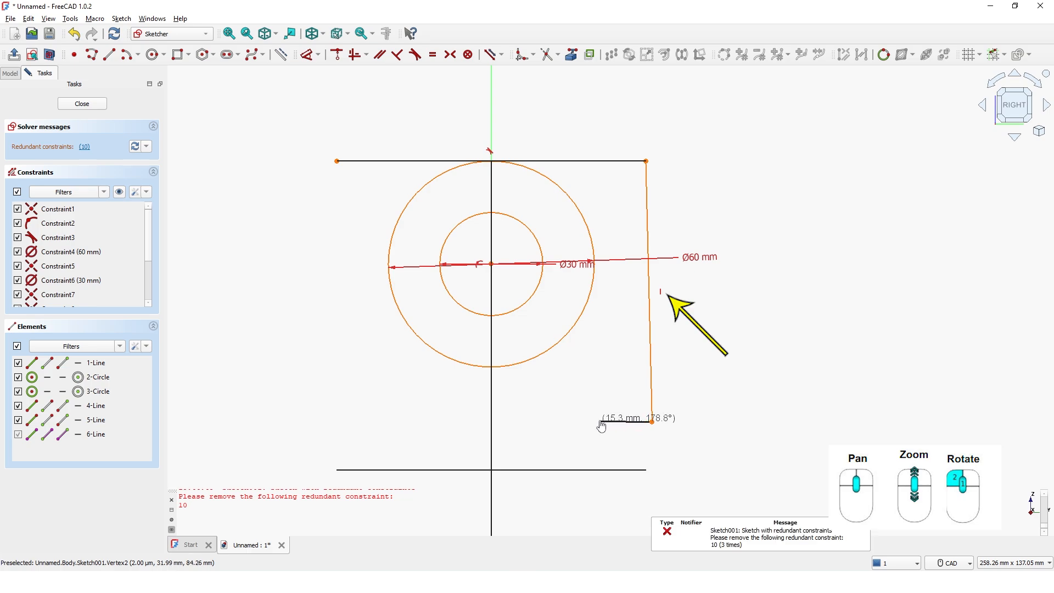
{"action": "left_click", "coordinate": [599, 421]}
{"action": "left_click", "coordinate": [591, 292]}
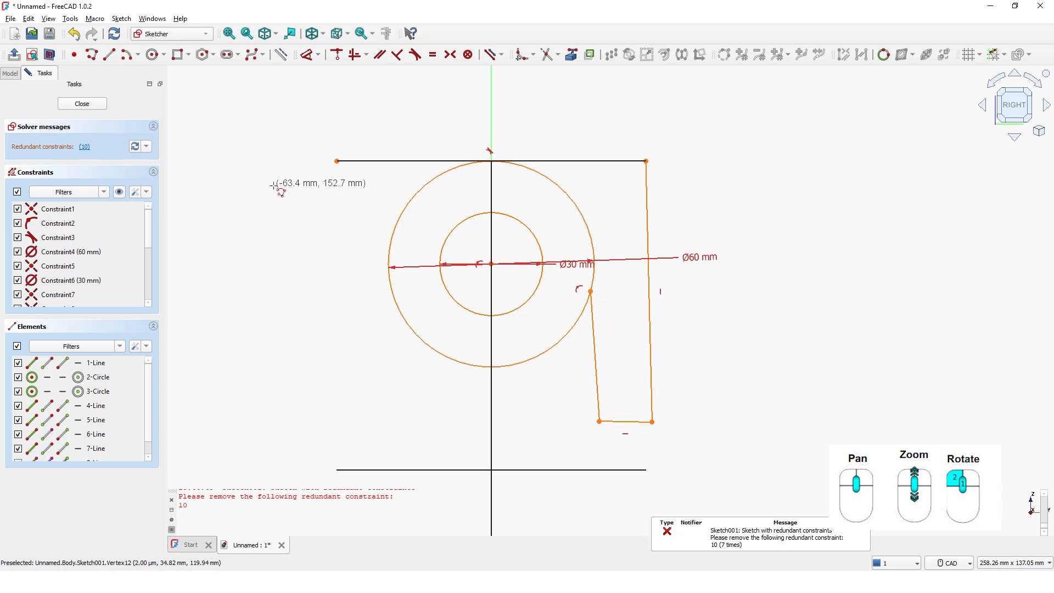
Draw a polyline from the top edge's left endpoint down about 74 mm, right about 16 mm and up to the outer circle
{"action": "left_click", "coordinate": [337, 162]}
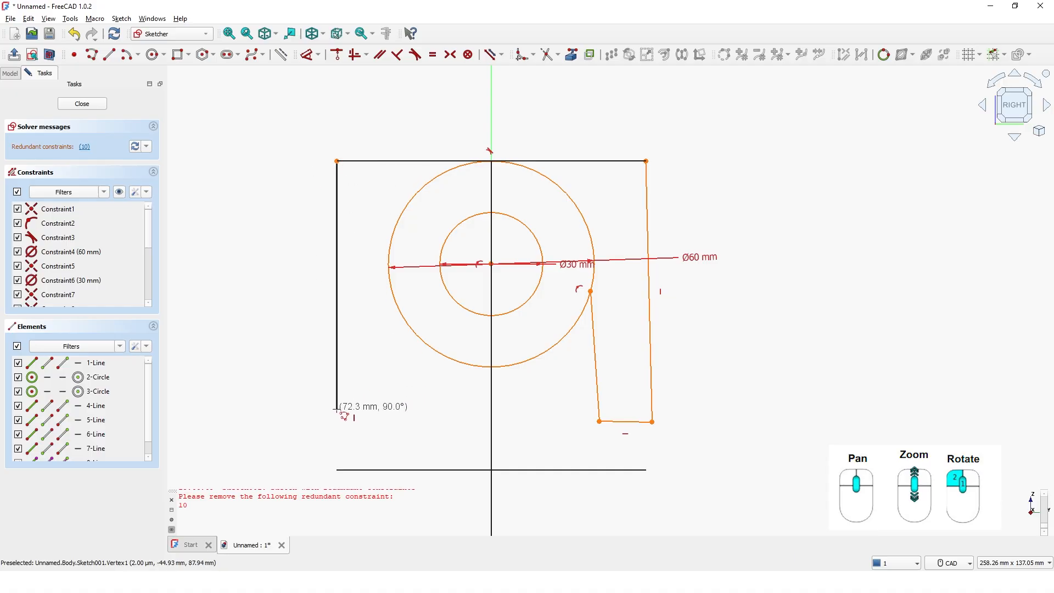
{"action": "left_click", "coordinate": [352, 414]}
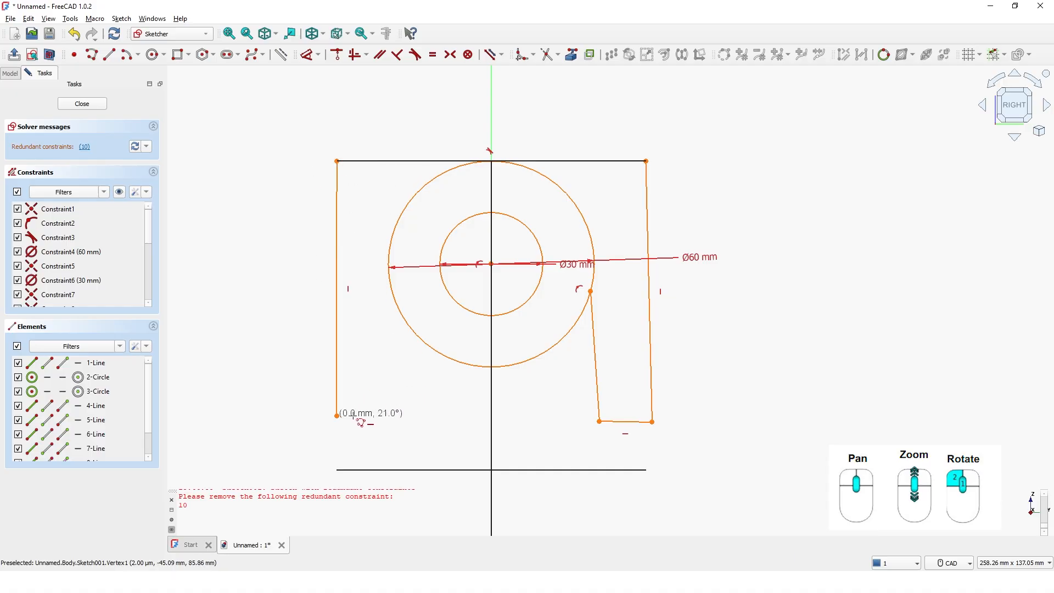
{"action": "left_click", "coordinate": [391, 415]}
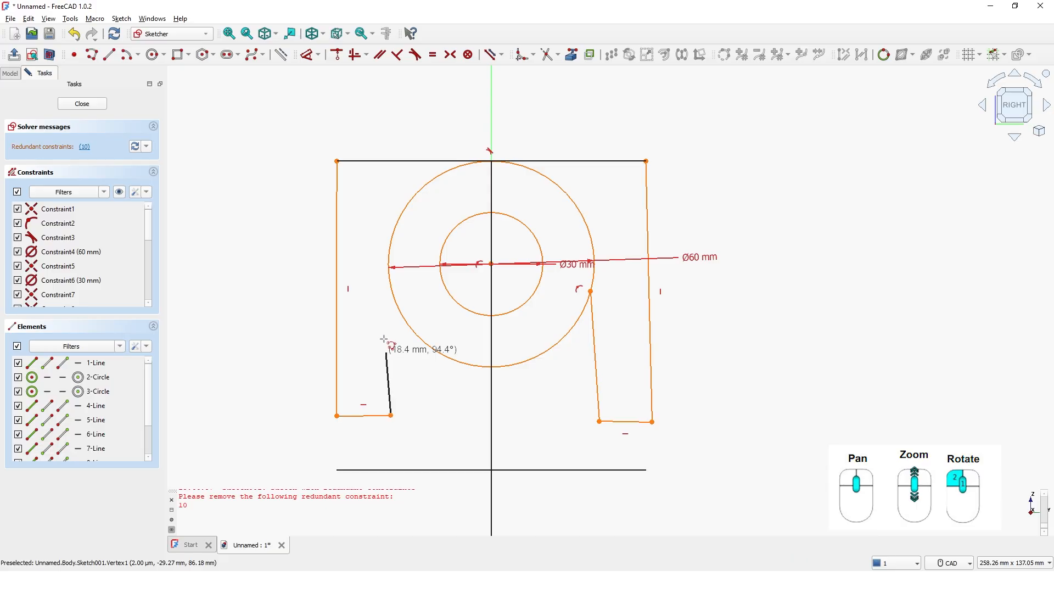
{"action": "left_click", "coordinate": [393, 295]}
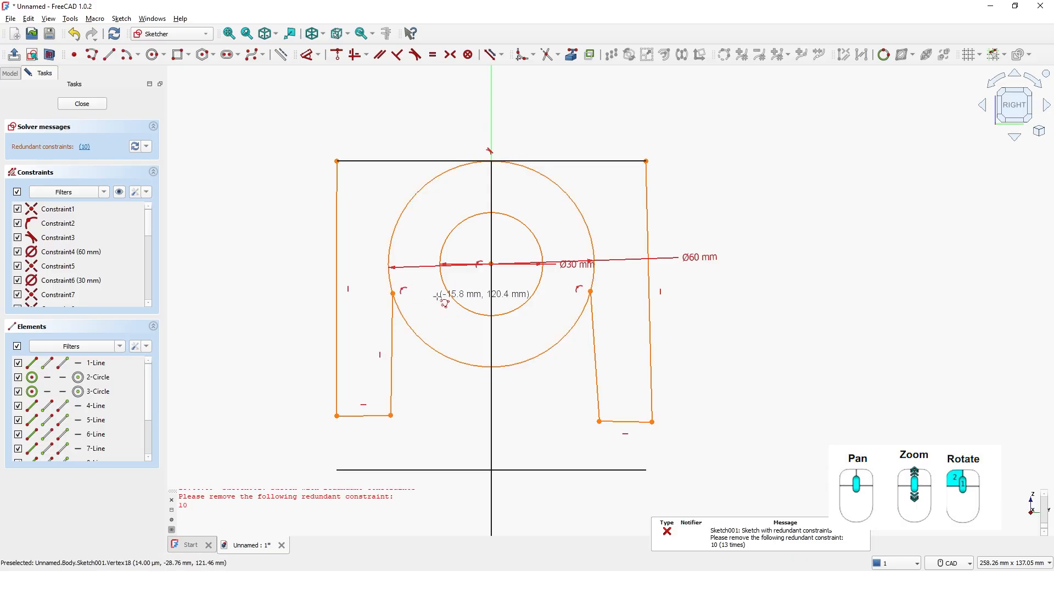
{"action": "right_click", "coordinate": [416, 410]}
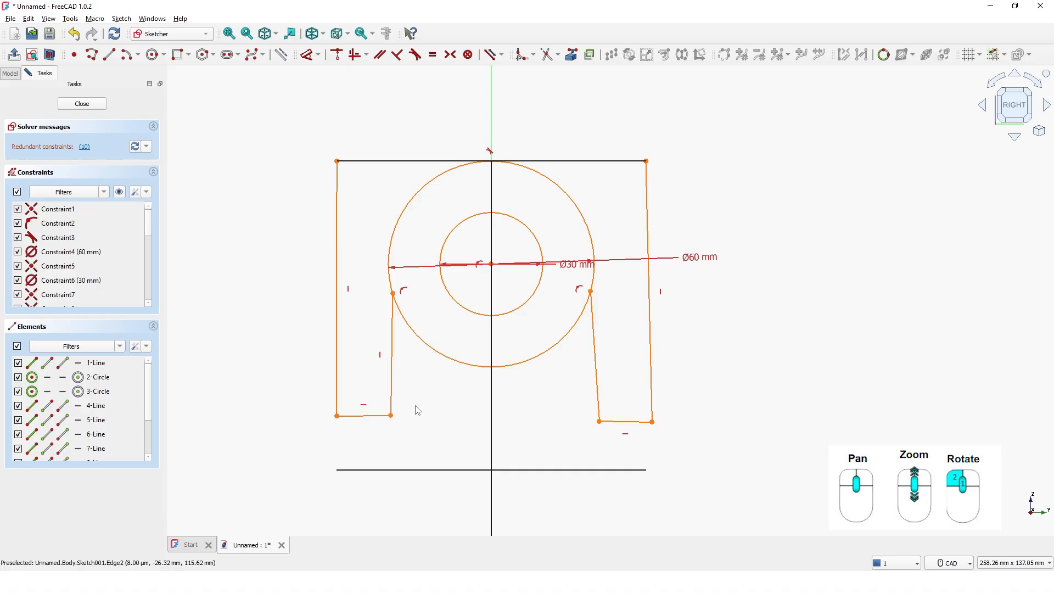
Make the two outer side lines equal in length and try to dimension the left one at 60 mm
{"action": "left_click", "coordinate": [306, 55]}
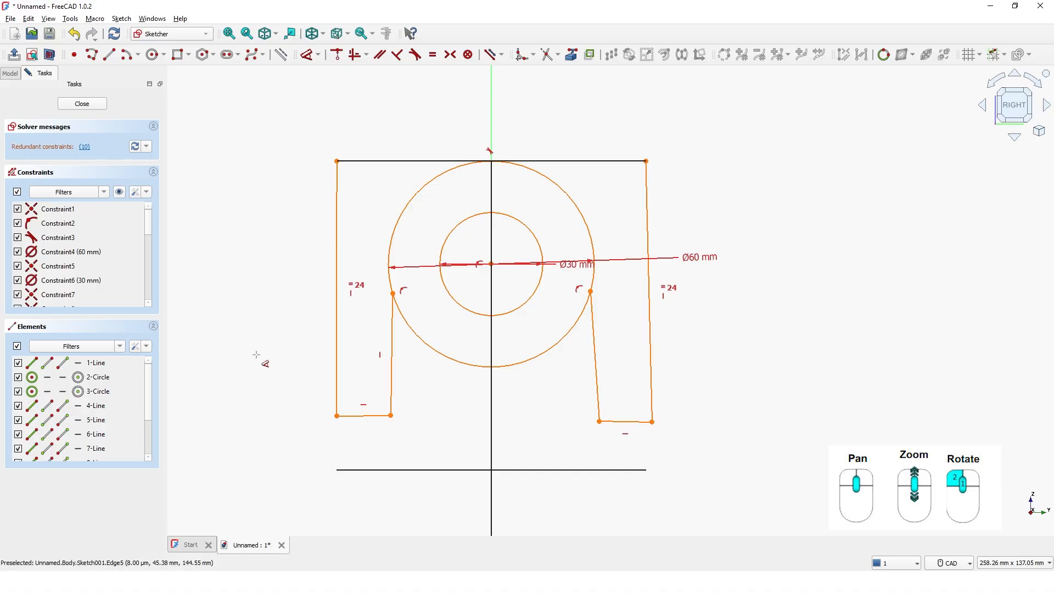
{"action": "left_click", "coordinate": [337, 359]}
{"action": "left_click", "coordinate": [288, 328]}
{"action": "type", "text": "60mm"}
{"action": "key", "text": "Return"}
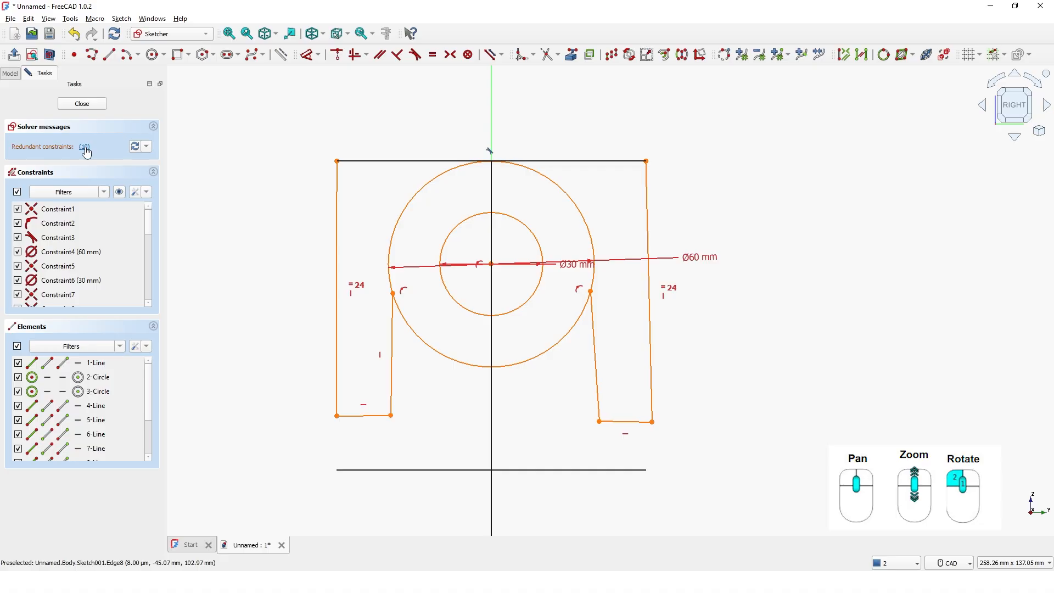
Delete the redundant constraint and make the left inner side line tangent to the 60 mm circle
{"action": "key", "text": "Delete"}
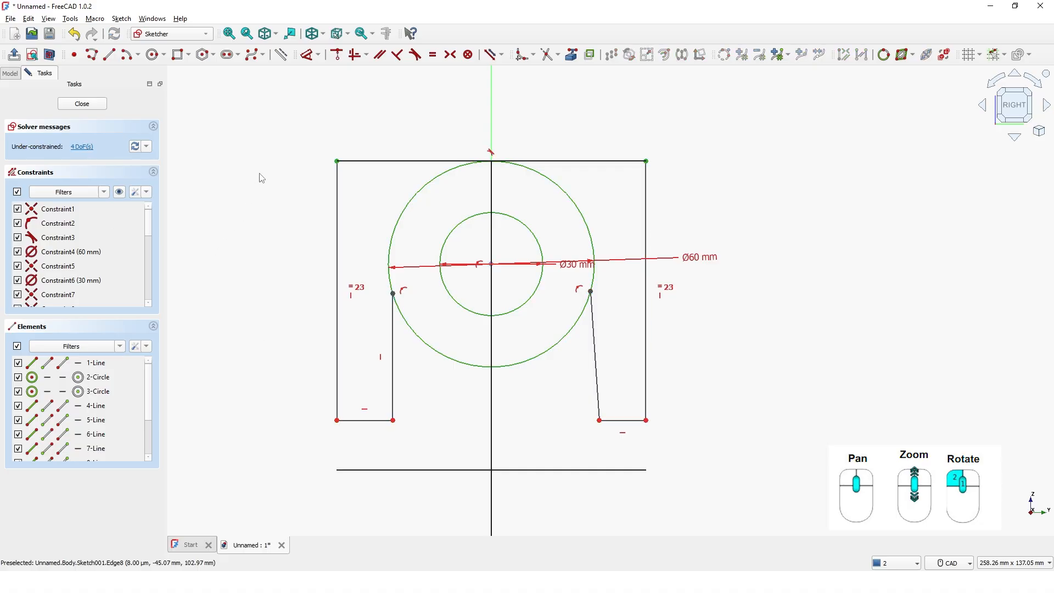
{"action": "left_click", "coordinate": [415, 63]}
{"action": "left_click", "coordinate": [396, 369]}
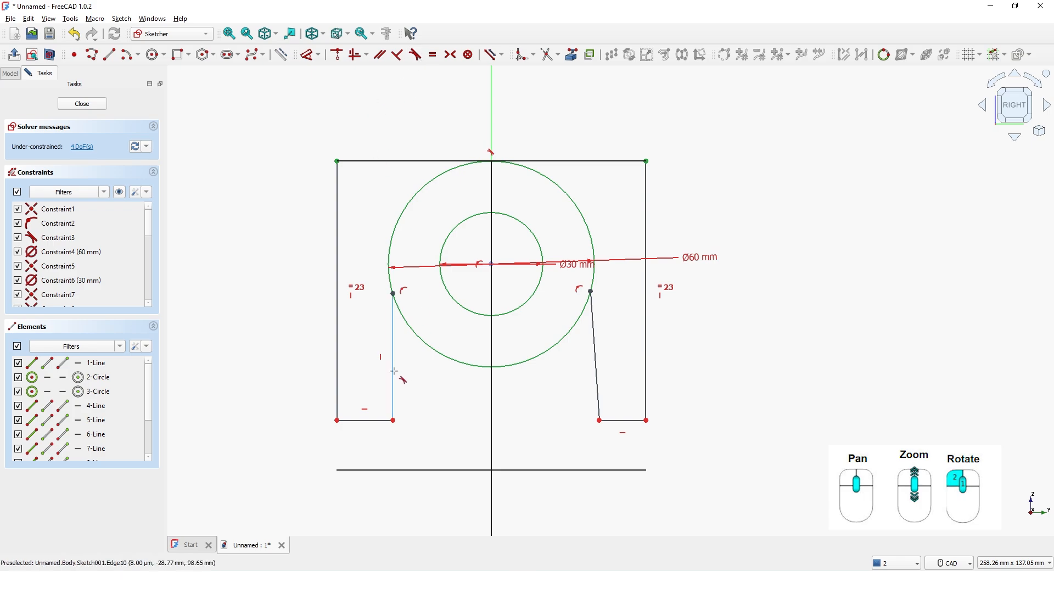
{"action": "left_click", "coordinate": [396, 241]}
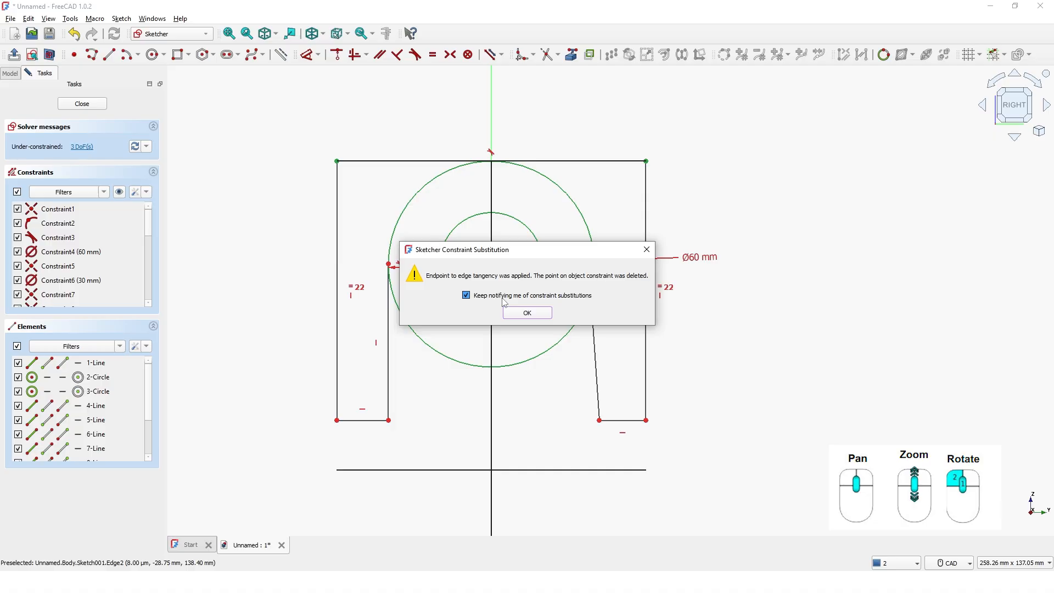
{"action": "left_click", "coordinate": [524, 313]}
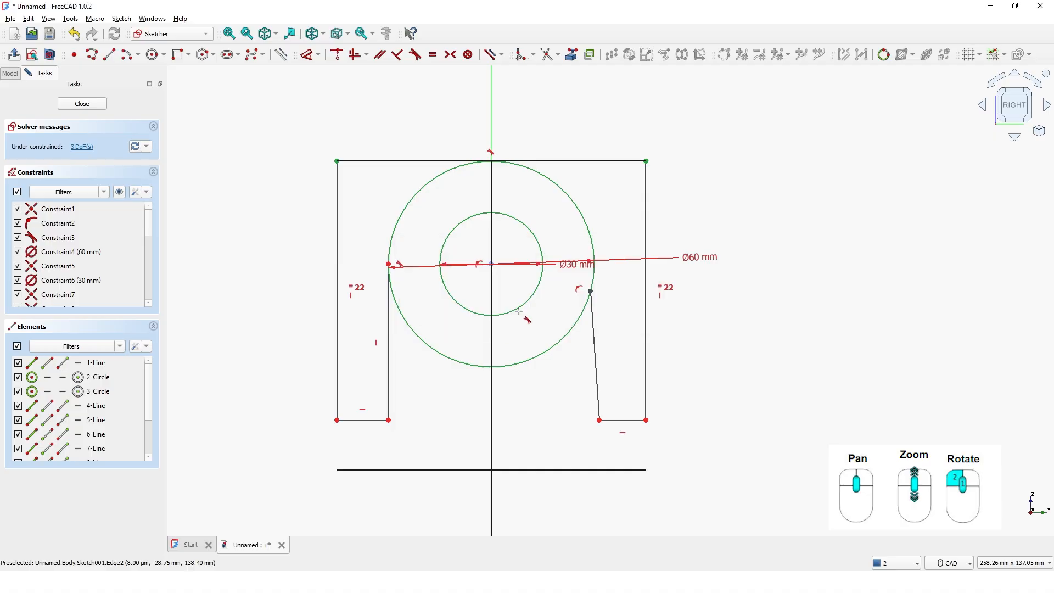
Make the right inner side line tangent to the 60 mm circle and constrain it vertical
{"action": "left_click", "coordinate": [594, 369]}
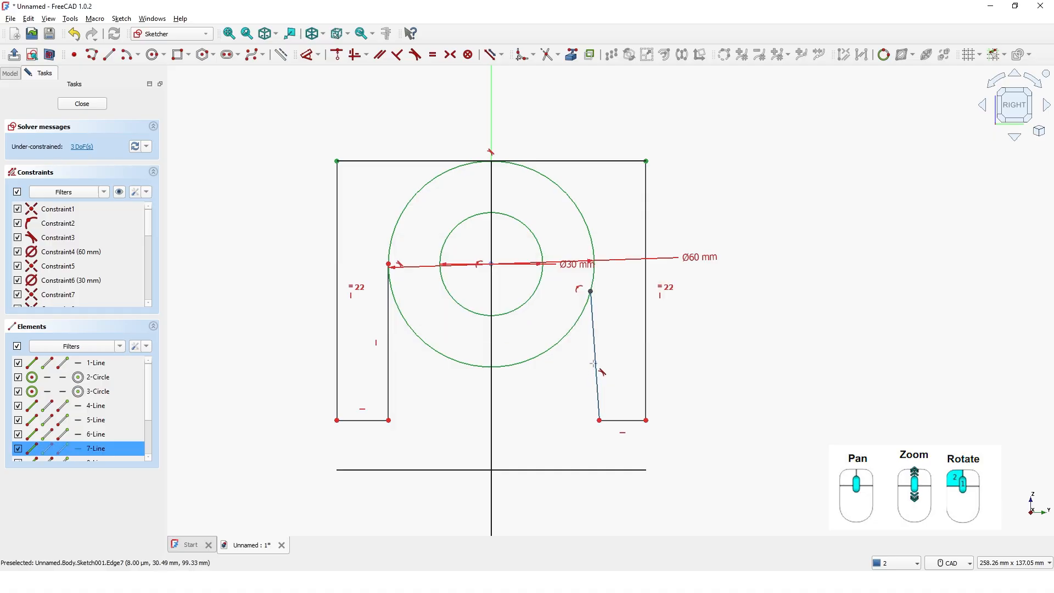
{"action": "left_click", "coordinate": [600, 283]}
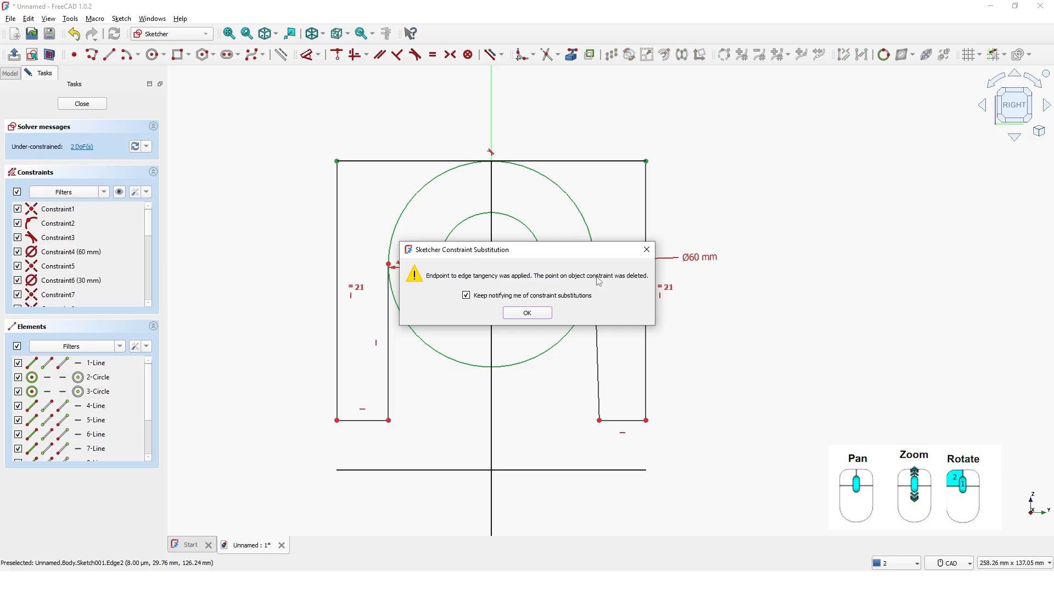
{"action": "left_click", "coordinate": [543, 316]}
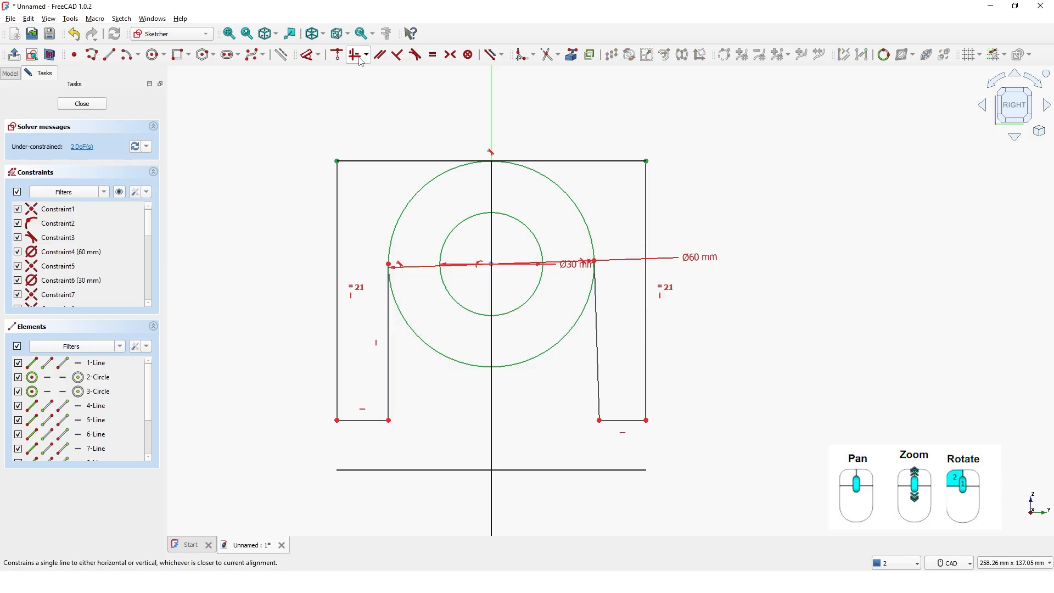
{"action": "left_click", "coordinate": [602, 372]}
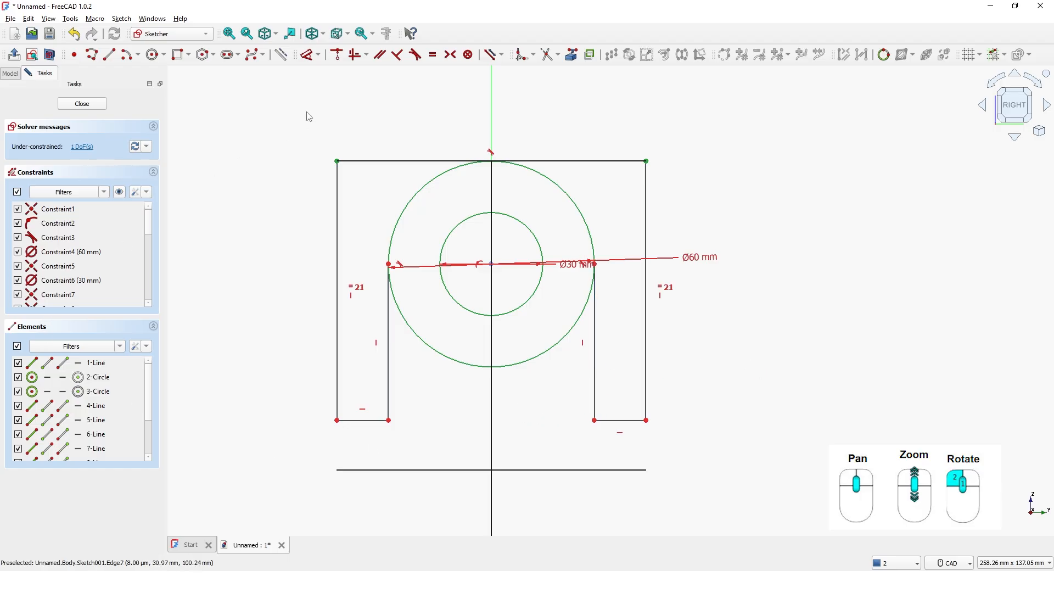
Dimension the left outer side line's length at 60 mm
{"action": "left_click", "coordinate": [310, 55]}
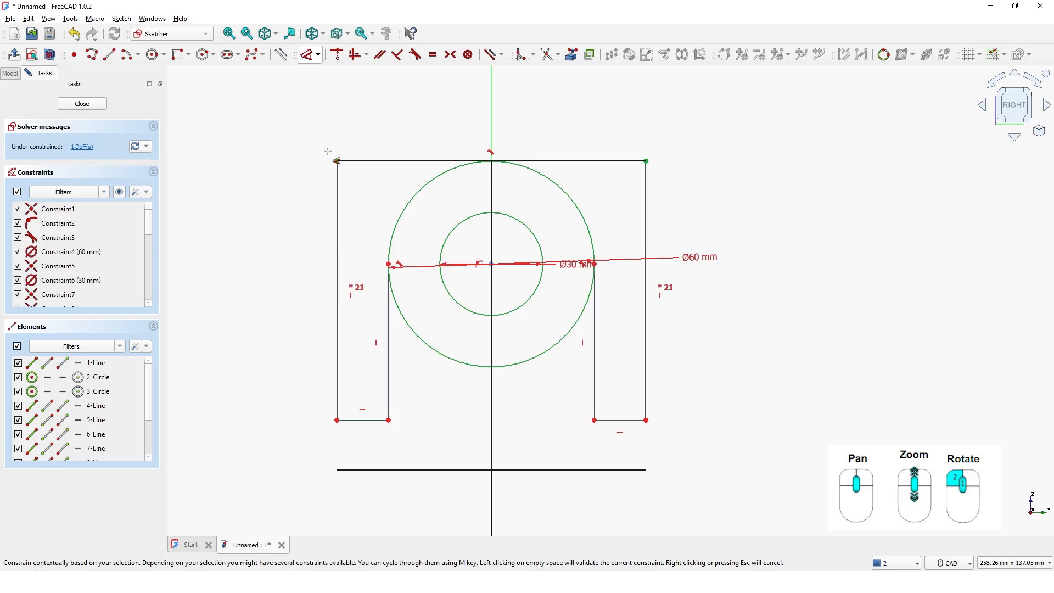
{"action": "left_click", "coordinate": [336, 216]}
{"action": "left_click", "coordinate": [291, 220]}
{"action": "key", "text": "Return"}
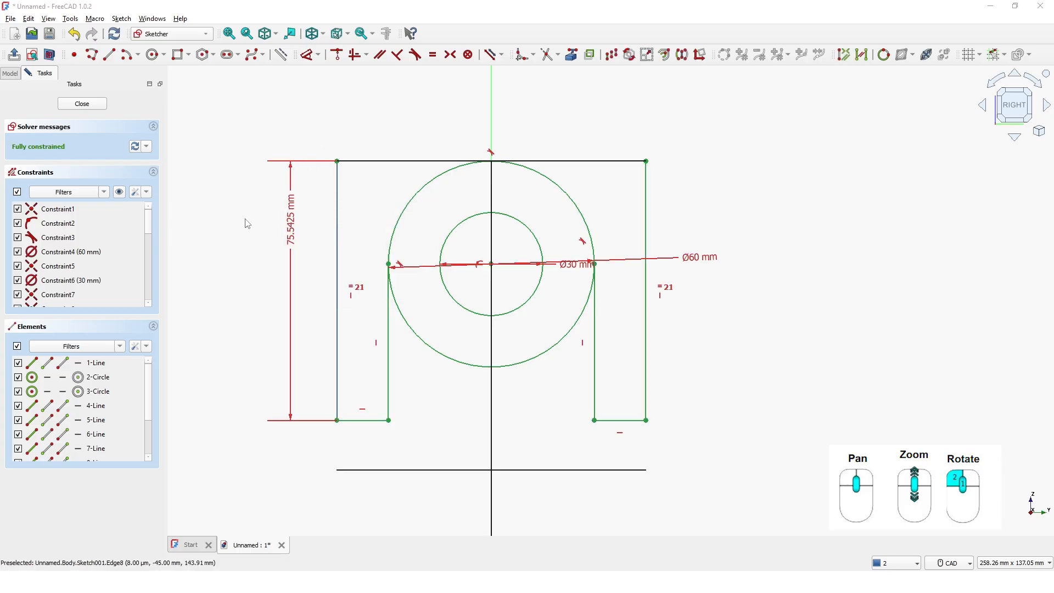
{"action": "key", "text": "Escape"}
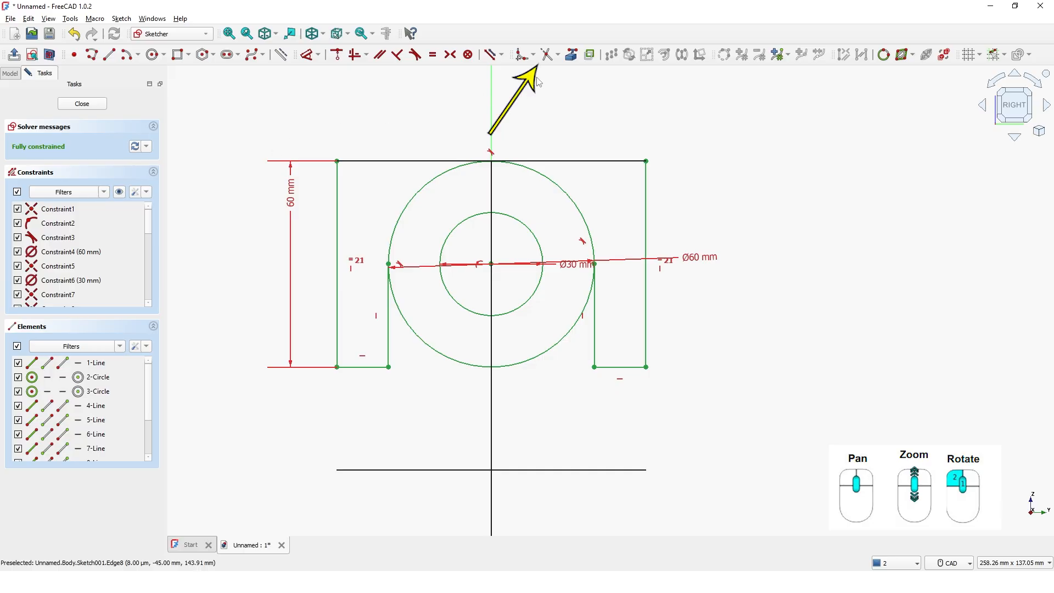
Trim away the lower half of the 60 mm circle between the inner side lines and close the sketch
{"action": "left_click", "coordinate": [546, 62]}
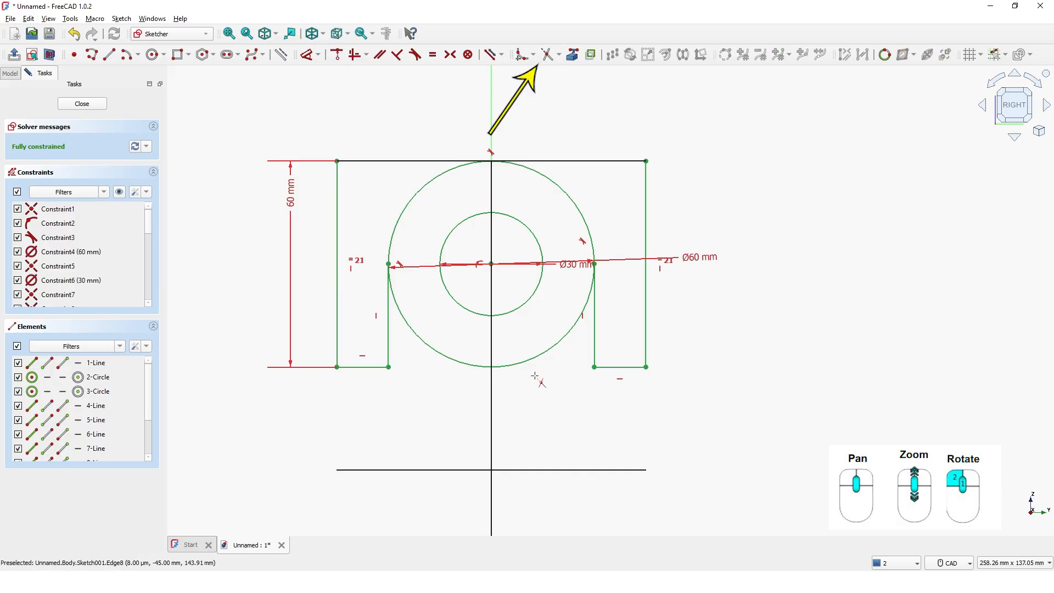
{"action": "left_click", "coordinate": [537, 359]}
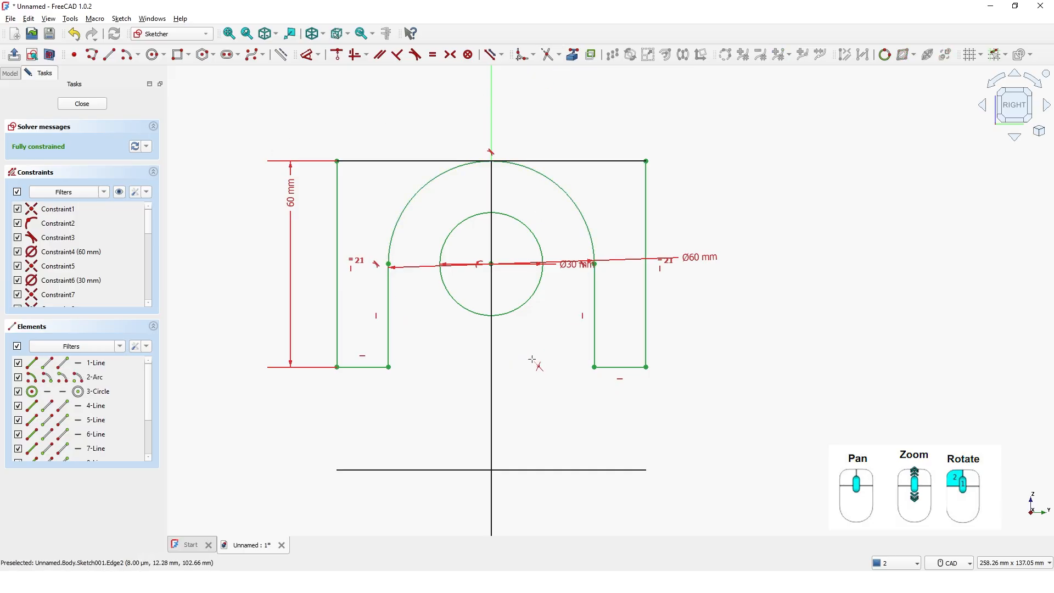
{"action": "key", "text": "Escape"}
{"action": "left_click", "coordinate": [96, 104]}
Show the revolved body in the No shading display style
{"action": "middle_click_drag", "start_coordinate": [428, 304], "coordinate": [354, 303]}
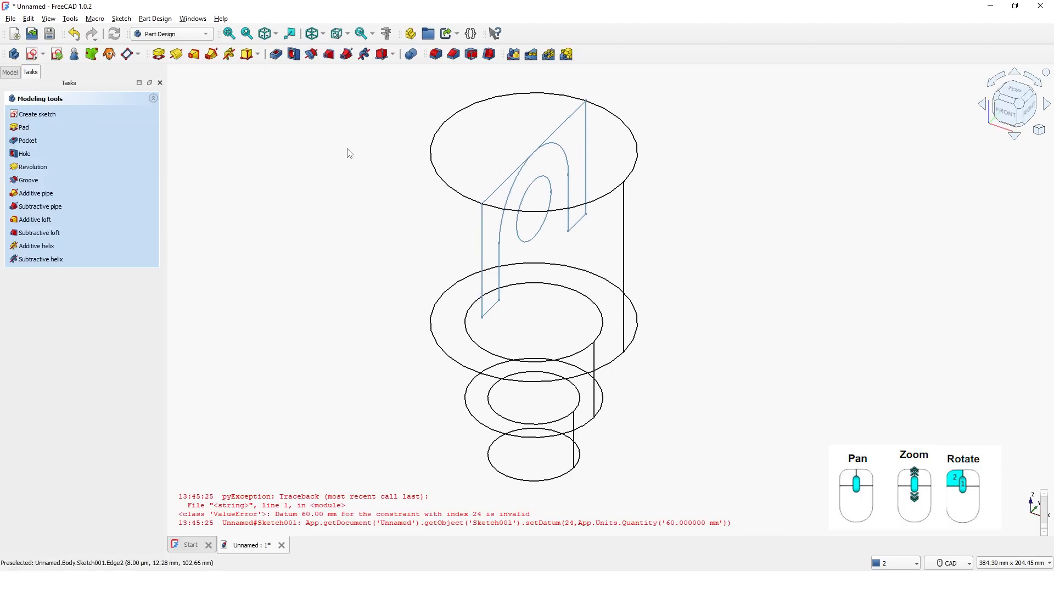
{"action": "left_click", "coordinate": [324, 34]}
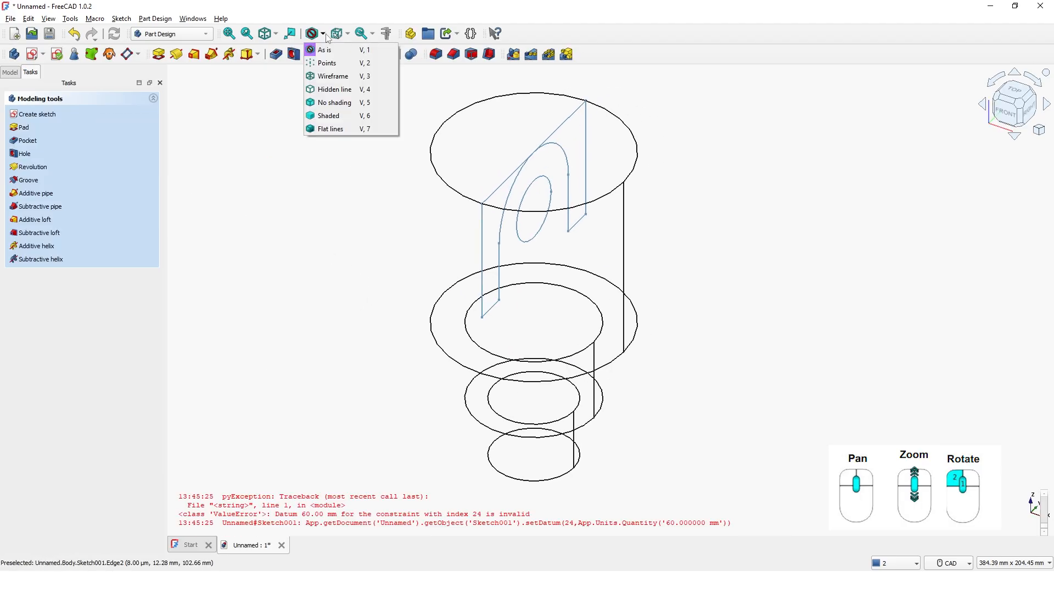
{"action": "left_click", "coordinate": [336, 104]}
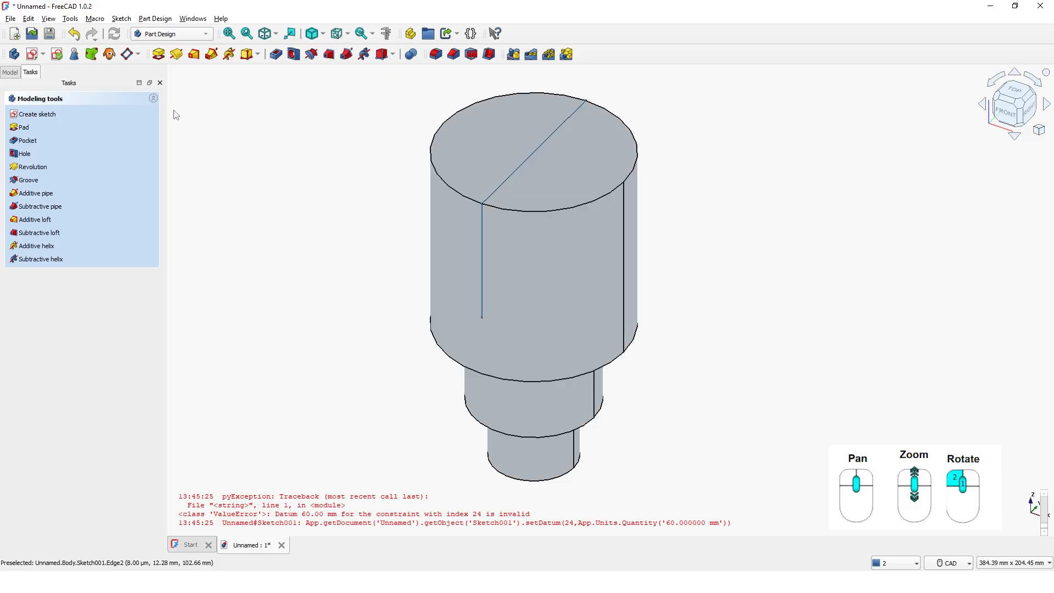
{"action": "left_click", "coordinate": [13, 75]}
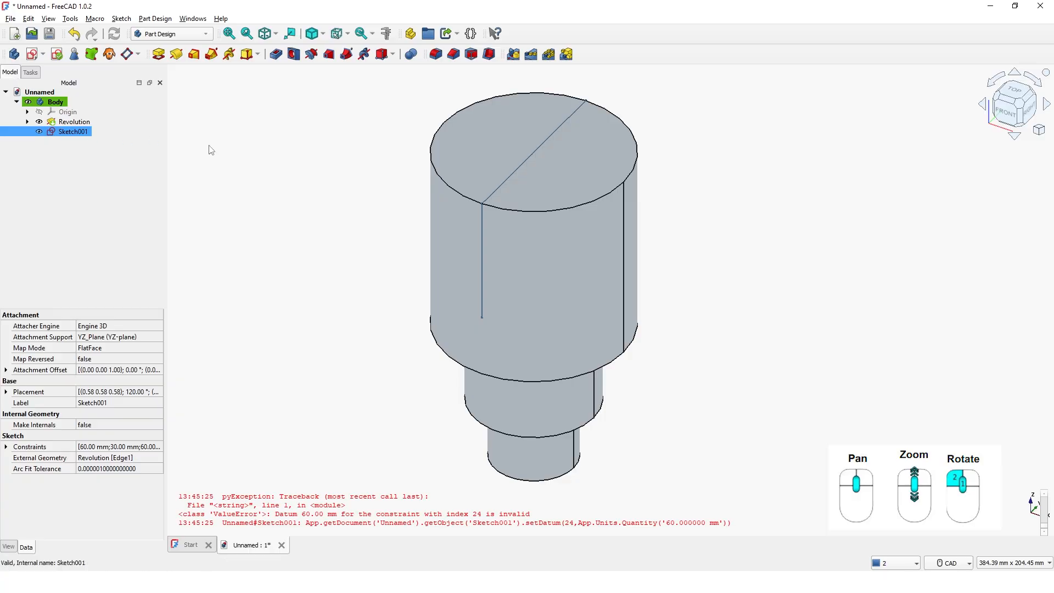
{"action": "left_click", "coordinate": [276, 54]}
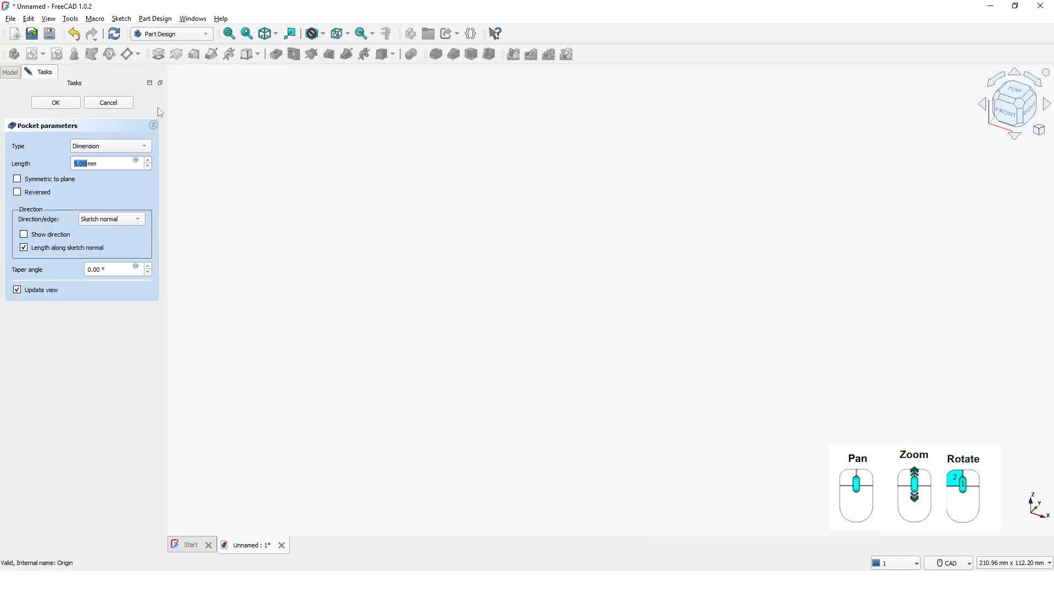
{"action": "left_click", "coordinate": [108, 104]}
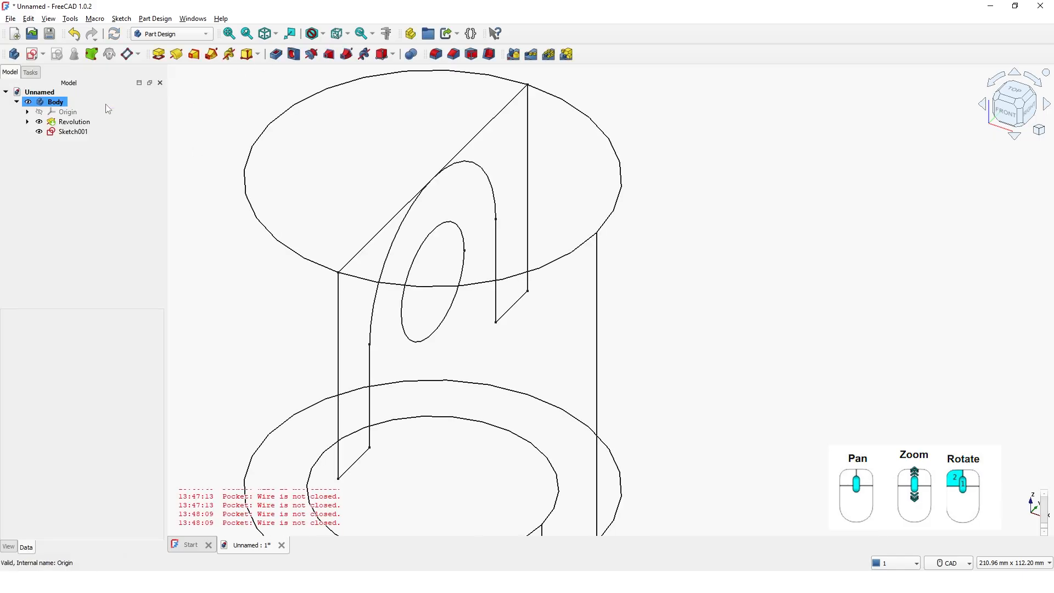
Reopen Sketch001, draw a line joining the upper endpoints of the two outer side lines, and close the sketch
{"action": "left_click", "coordinate": [74, 132]}
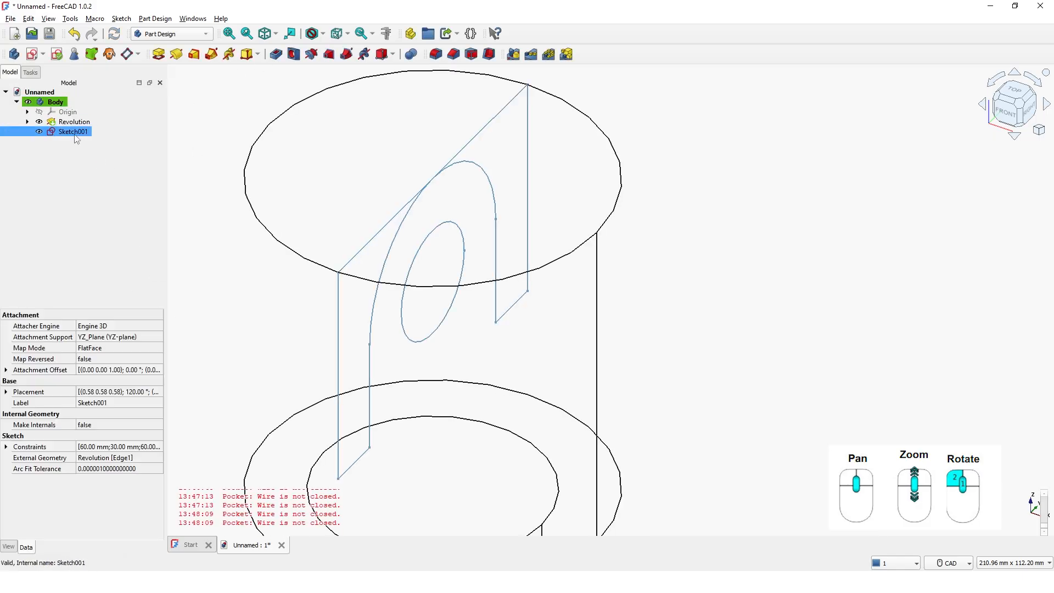
{"action": "right_click", "coordinate": [76, 133]}
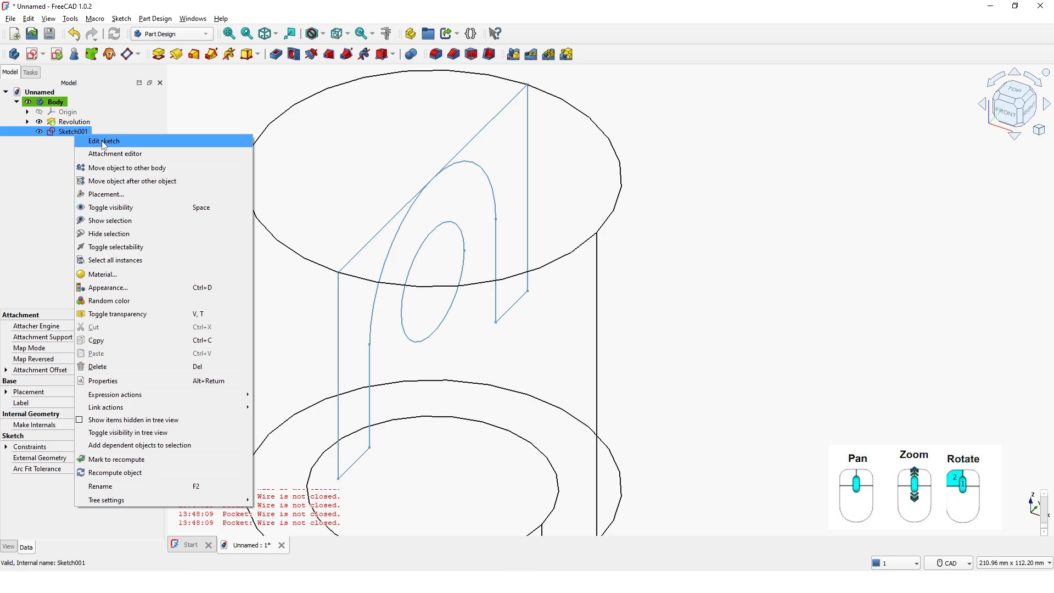
{"action": "left_click", "coordinate": [104, 141]}
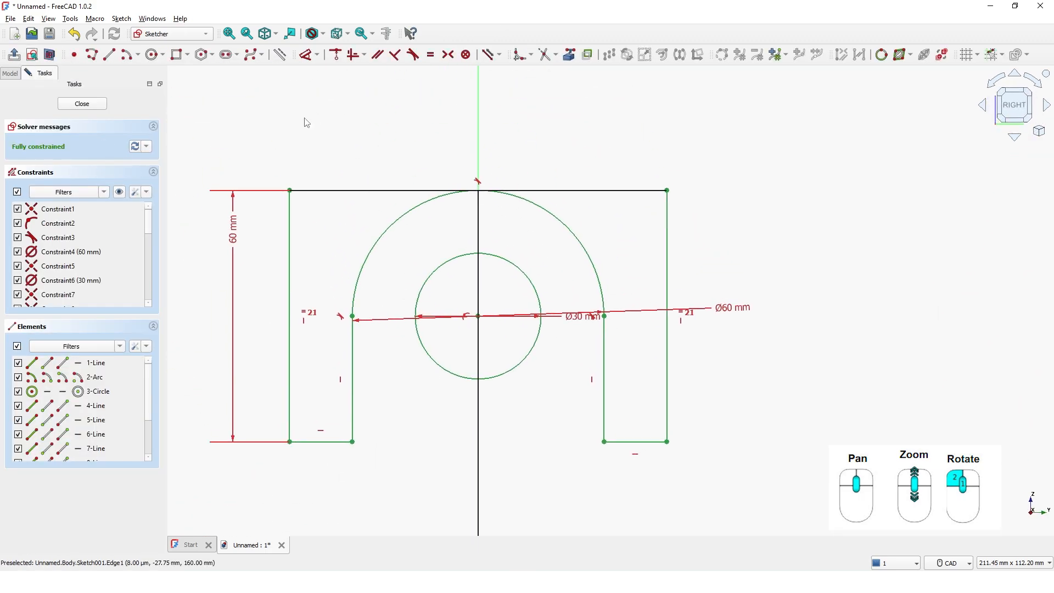
{"action": "left_click", "coordinate": [109, 54]}
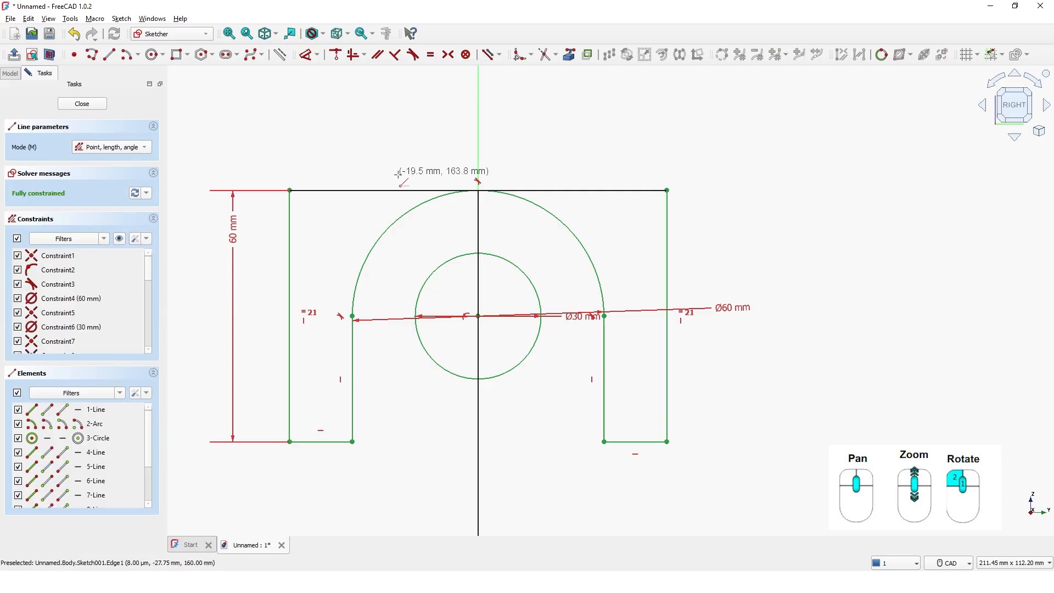
{"action": "left_click", "coordinate": [291, 189]}
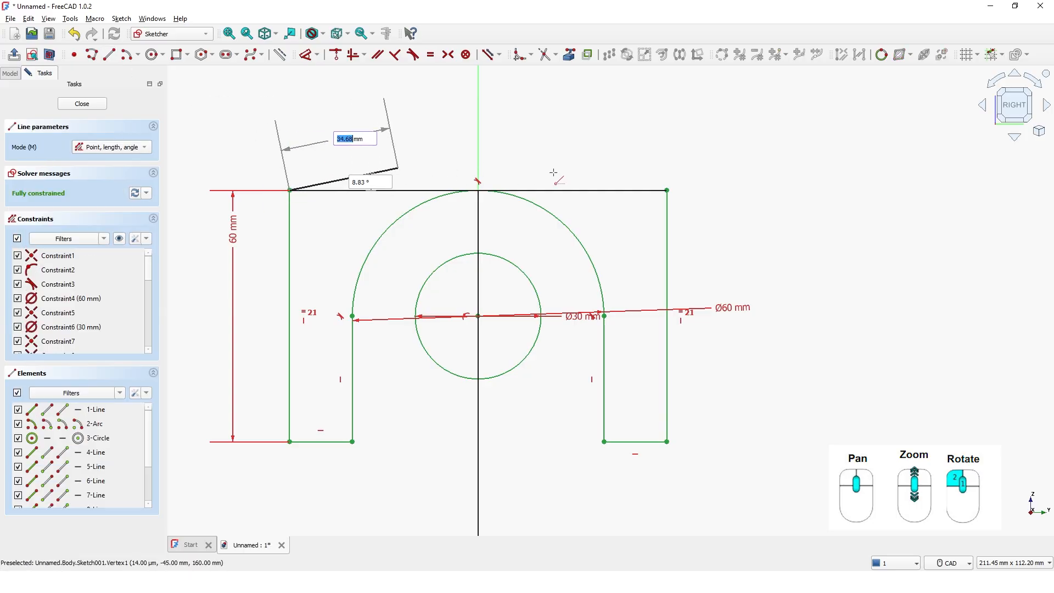
{"action": "left_click", "coordinate": [668, 190]}
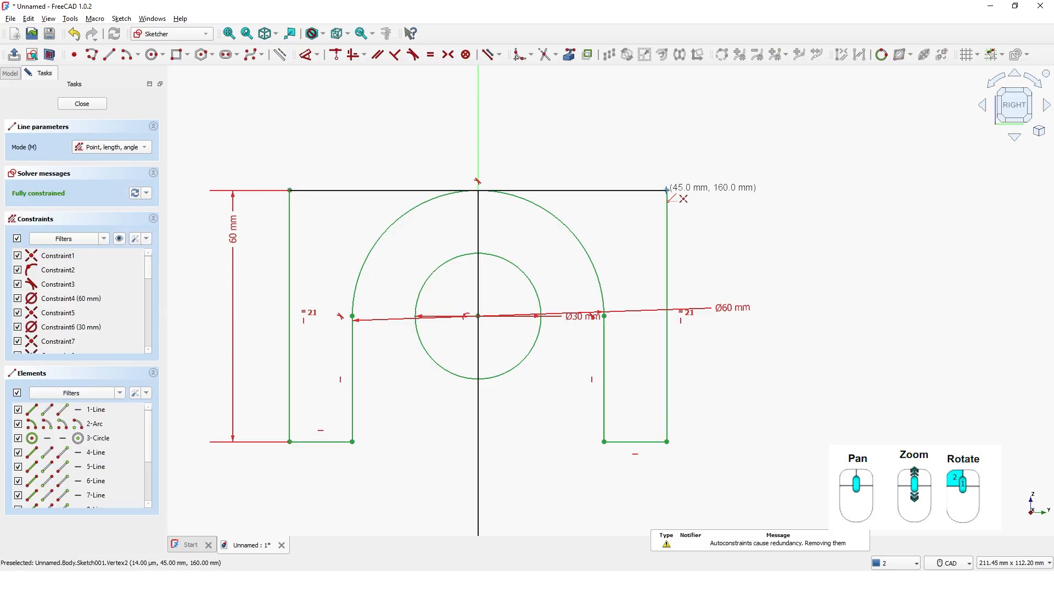
{"action": "left_click", "coordinate": [82, 104]}
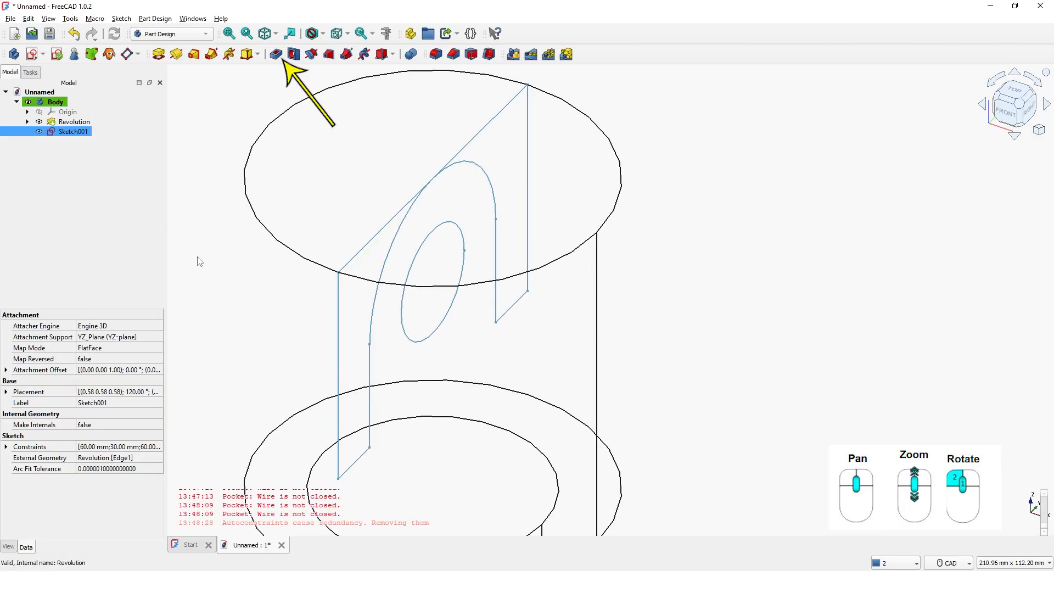
Pocket Sketch001 through all, symmetric to its plane, with the body shown in the No shading display style
{"action": "left_click", "coordinate": [276, 55]}
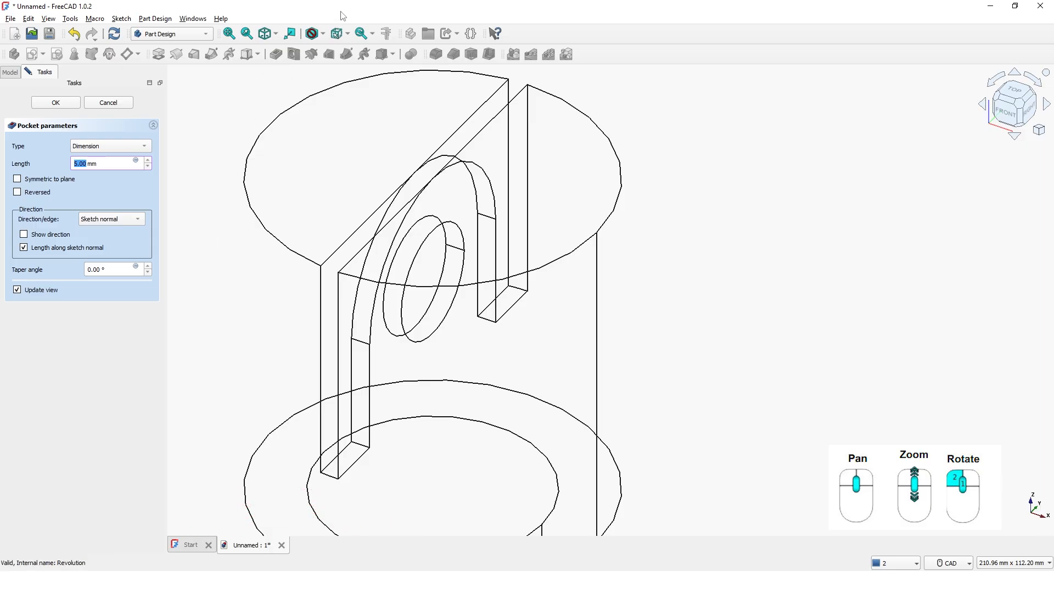
{"action": "left_click", "coordinate": [323, 34]}
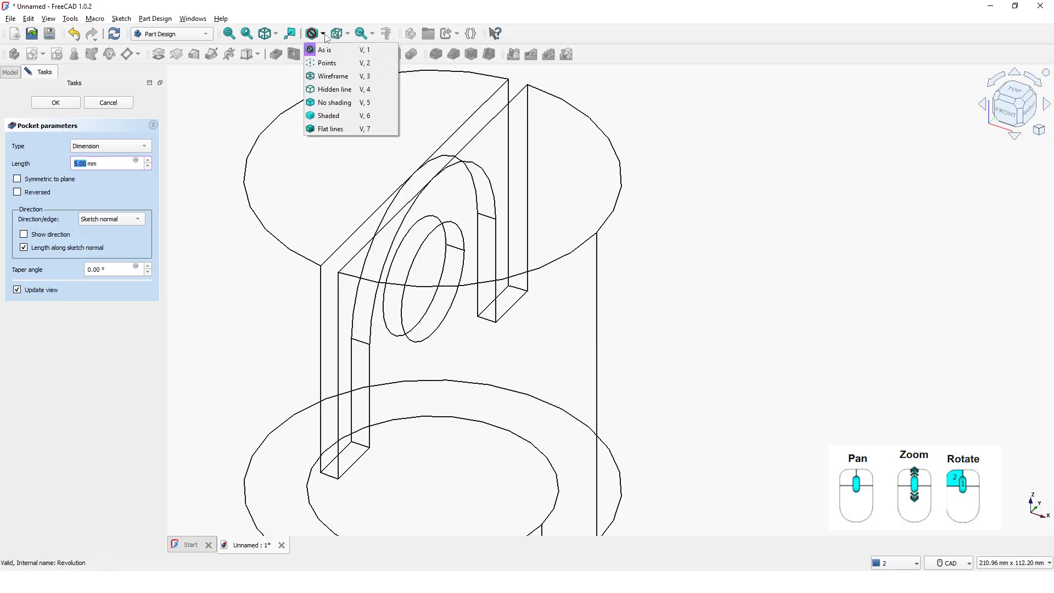
{"action": "left_click", "coordinate": [329, 103]}
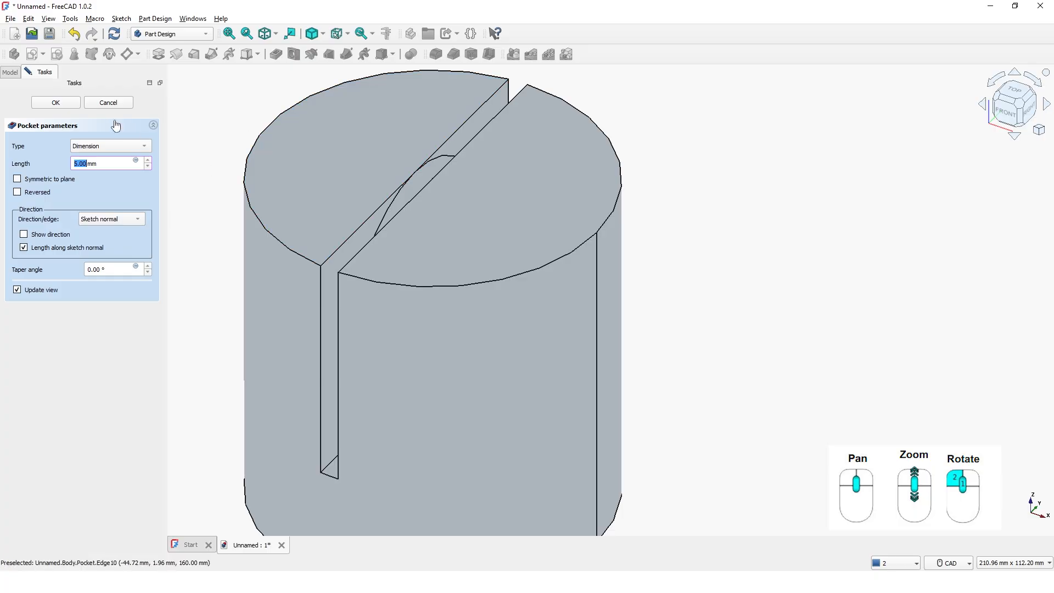
{"action": "left_click", "coordinate": [104, 146]}
{"action": "left_click", "coordinate": [106, 160]}
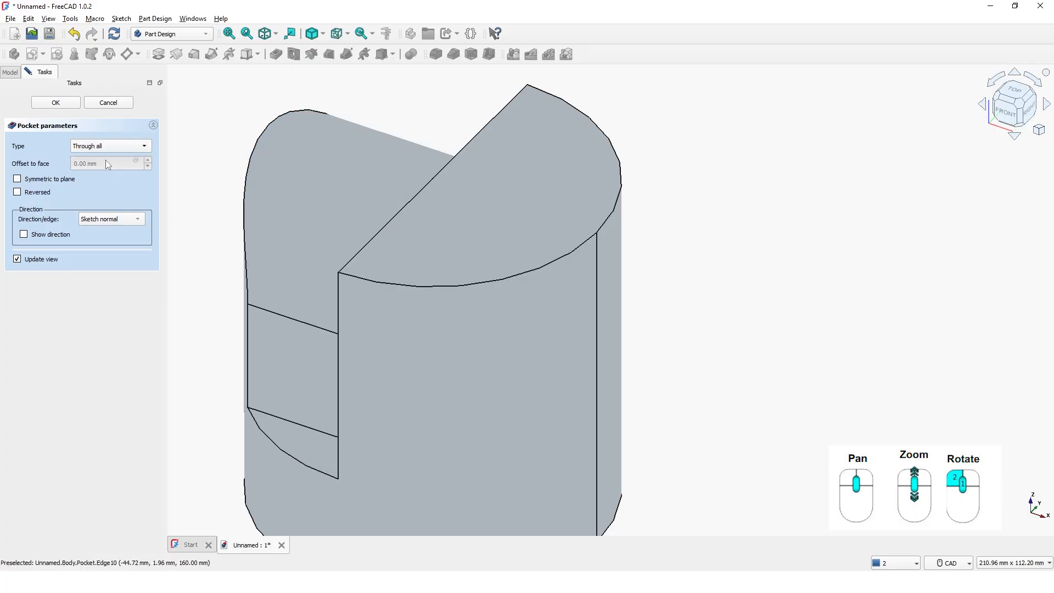
{"action": "left_click", "coordinate": [22, 180]}
{"action": "left_click", "coordinate": [65, 104]}
Show the body with the arched top in the As is display style
{"action": "right_click", "coordinate": [619, 127]}
{"action": "left_click", "coordinate": [638, 142]}
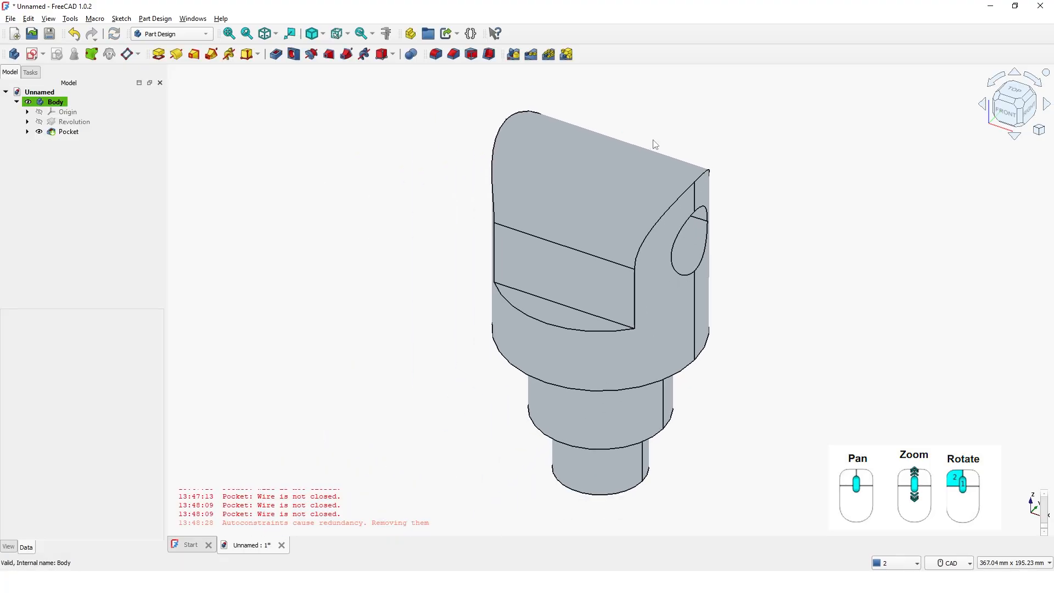
{"action": "left_click", "coordinate": [322, 34]}
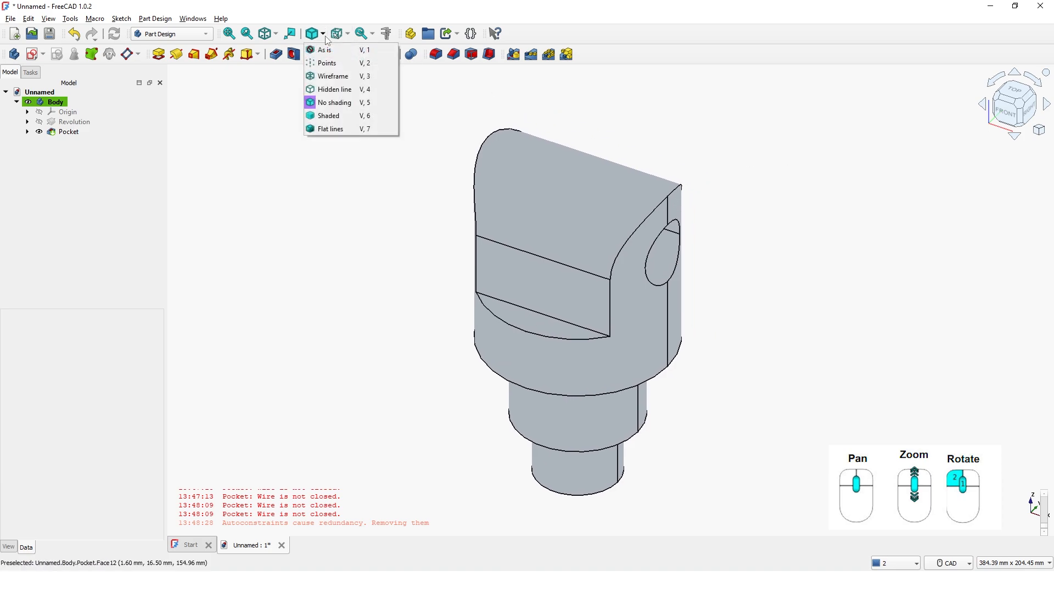
{"action": "left_click", "coordinate": [326, 53]}
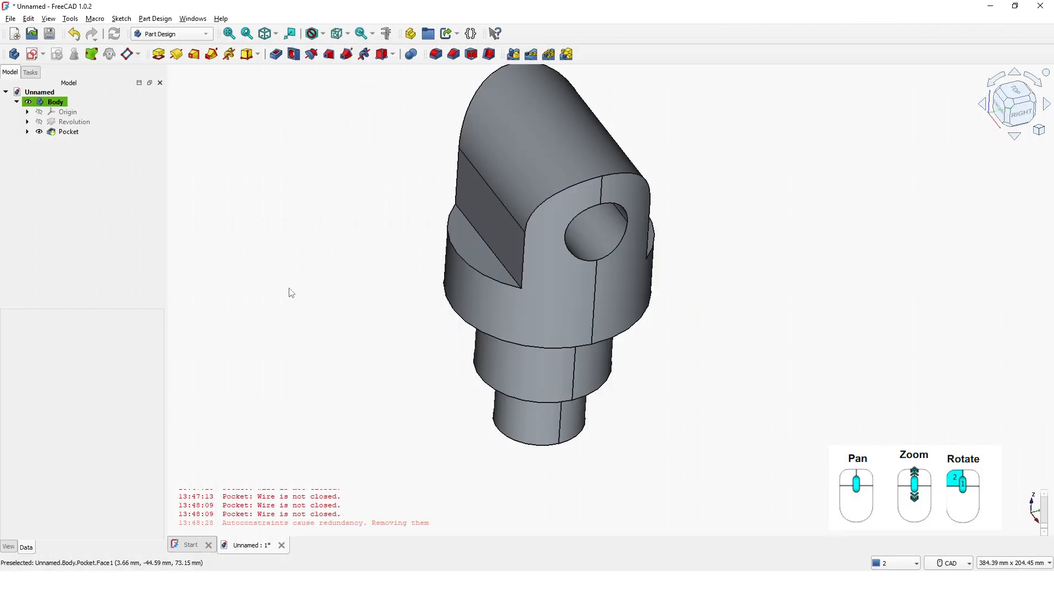
Start a new sketch on the XZ-plane of the body
{"action": "left_click", "coordinate": [31, 54]}
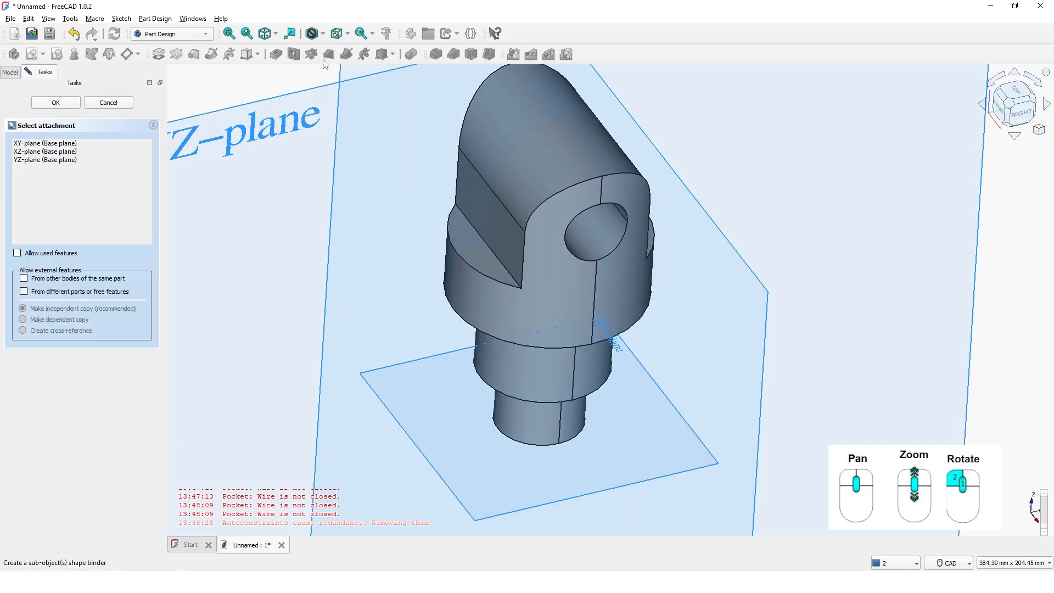
{"action": "scroll", "coordinate": [668, 203], "scroll_direction": "up", "scroll_amount": 2}
{"action": "scroll", "coordinate": [667, 203], "scroll_direction": "up", "scroll_amount": 1}
{"action": "scroll", "coordinate": [686, 223], "scroll_direction": "down", "scroll_amount": 5}
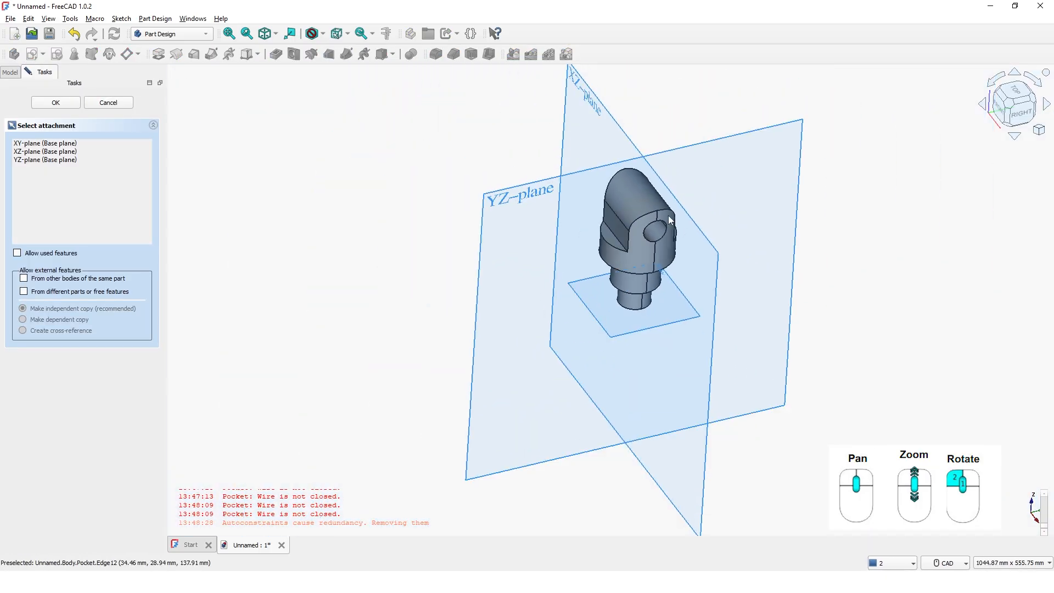
{"action": "left_click", "coordinate": [624, 131]}
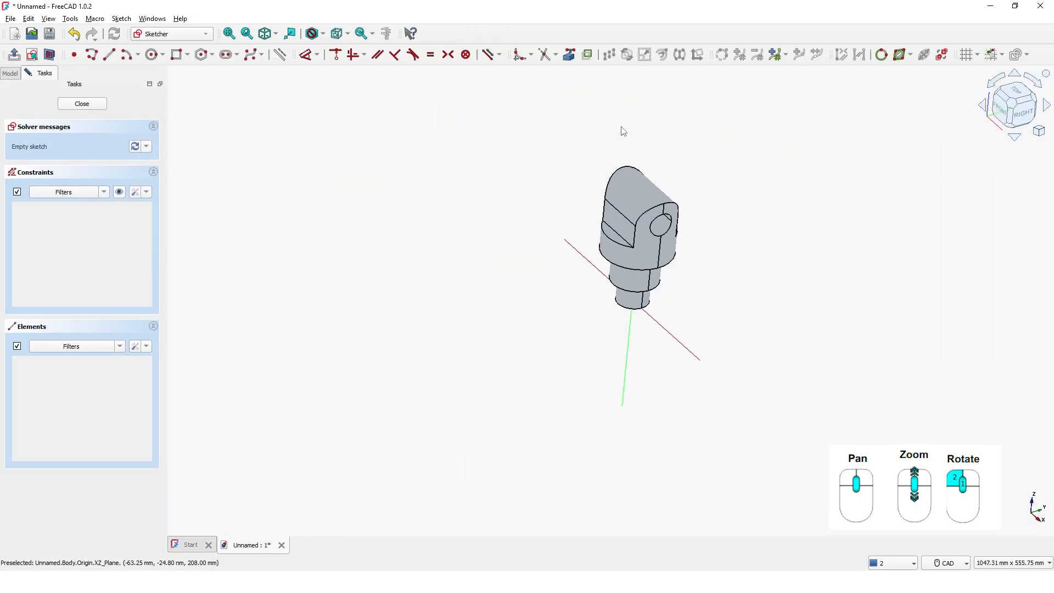
{"action": "scroll", "coordinate": [615, 142], "scroll_direction": "up", "scroll_amount": 4}
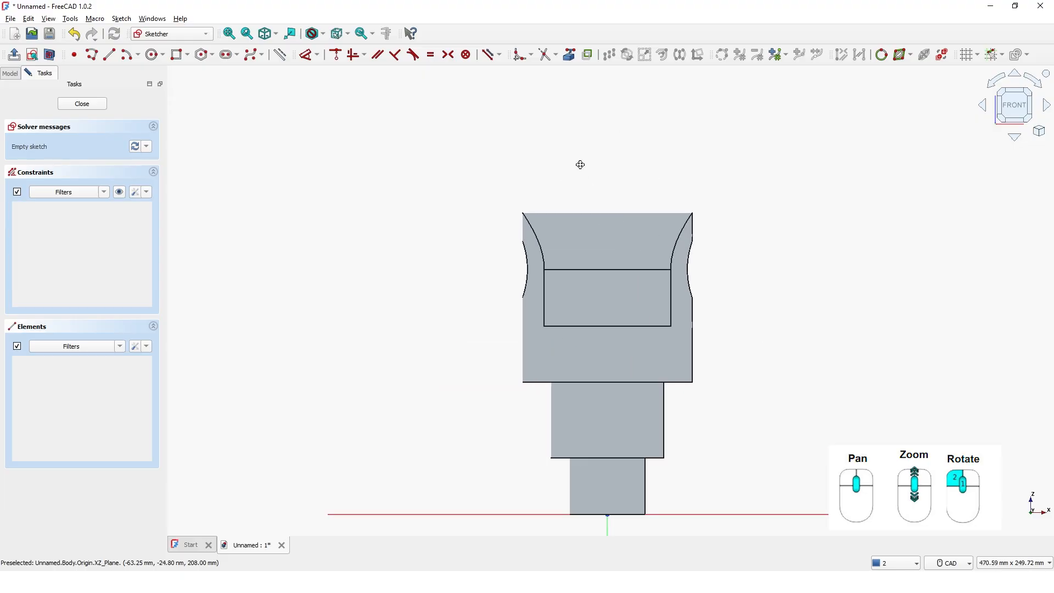
Link the lower horizontal edge of the flat side cut as external geometry and switch the display to Wireframe
{"action": "left_click", "coordinate": [571, 59]}
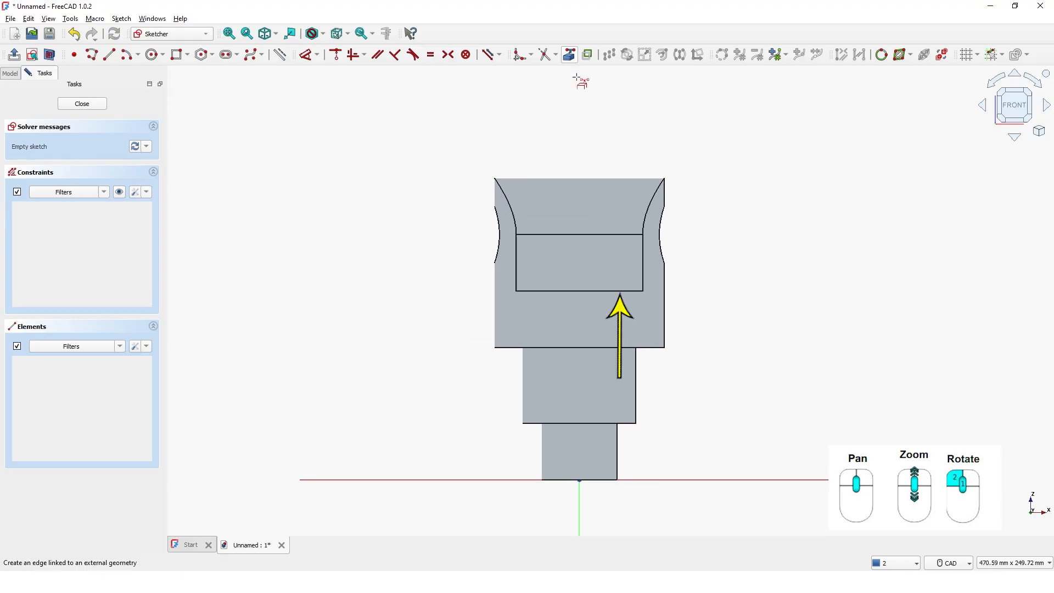
{"action": "left_click", "coordinate": [608, 290]}
{"action": "right_click", "coordinate": [714, 256]}
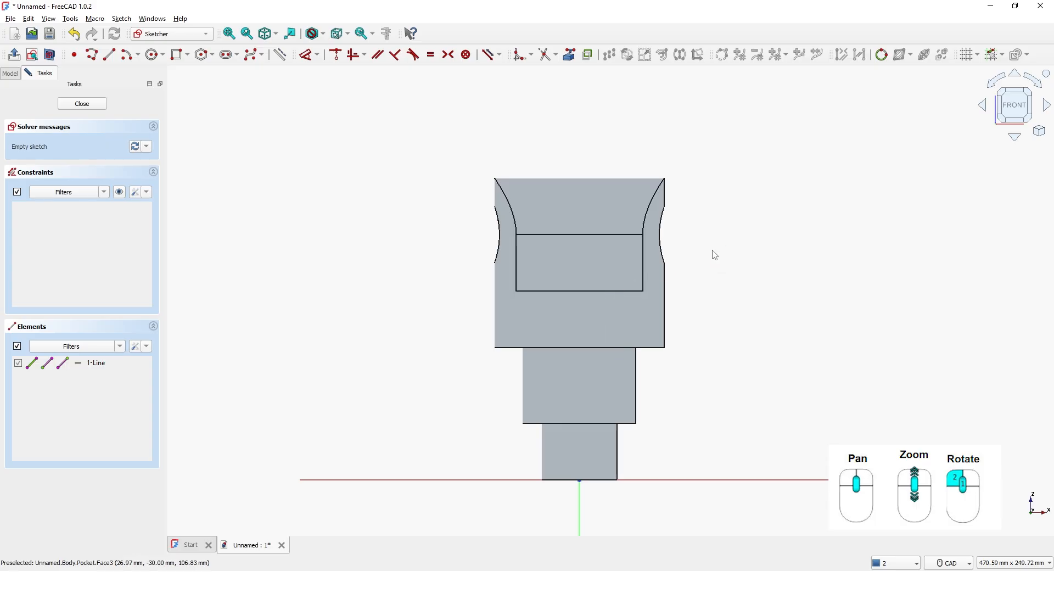
{"action": "middle_click_drag", "start_coordinate": [715, 255], "coordinate": [654, 243]}
{"action": "left_click", "coordinate": [322, 34]}
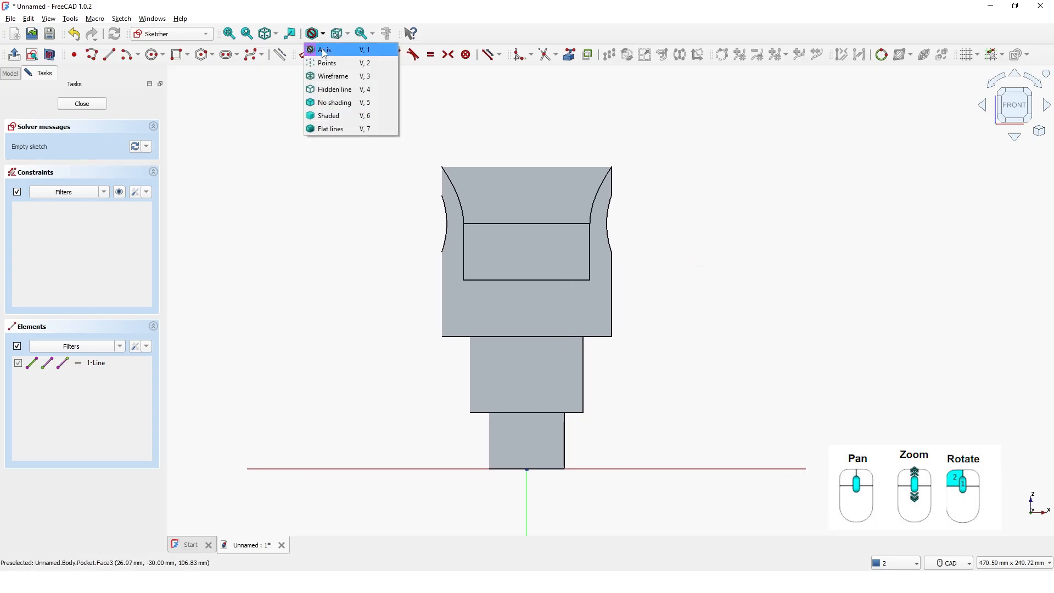
{"action": "left_click", "coordinate": [333, 76]}
{"action": "middle_click_drag", "start_coordinate": [536, 152], "coordinate": [504, 171]}
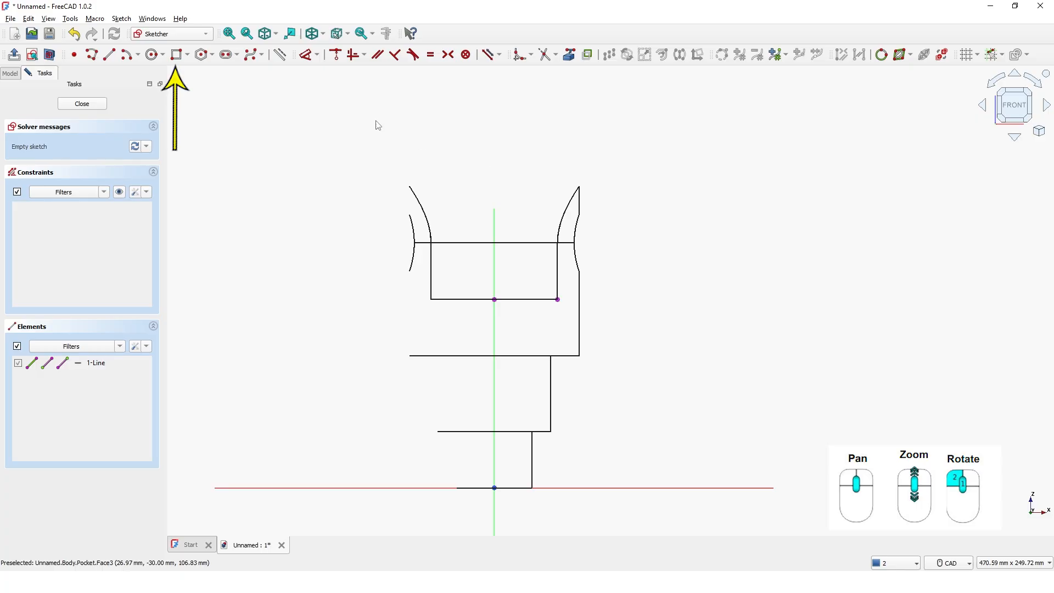
Draw a centered rectangle about 43.5 by 92 mm, centred on the vertical axis with its lower corner on the linked edge
{"action": "left_click", "coordinate": [187, 54]}
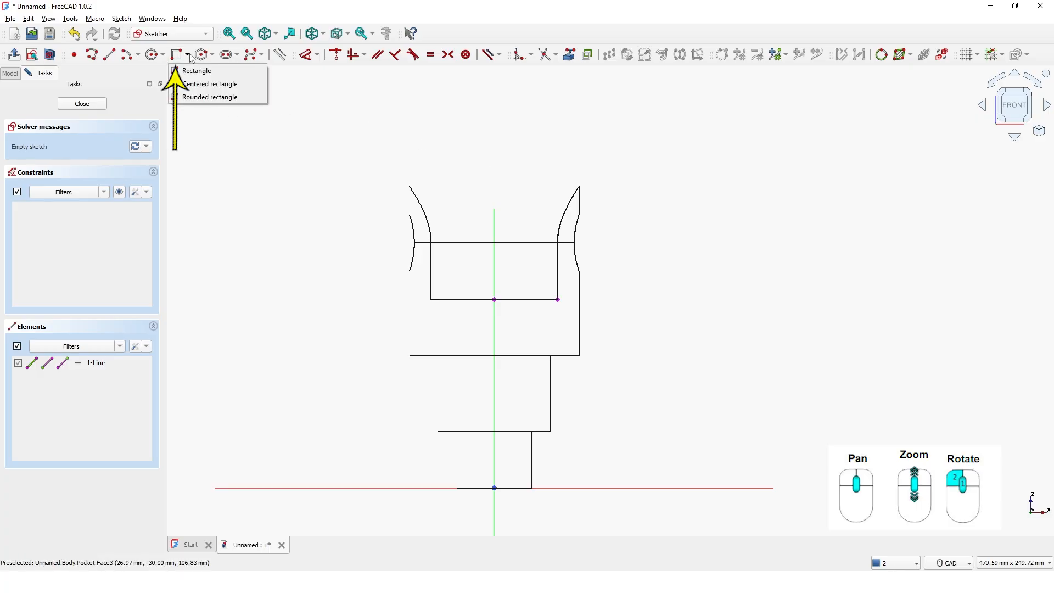
{"action": "left_click", "coordinate": [188, 84]}
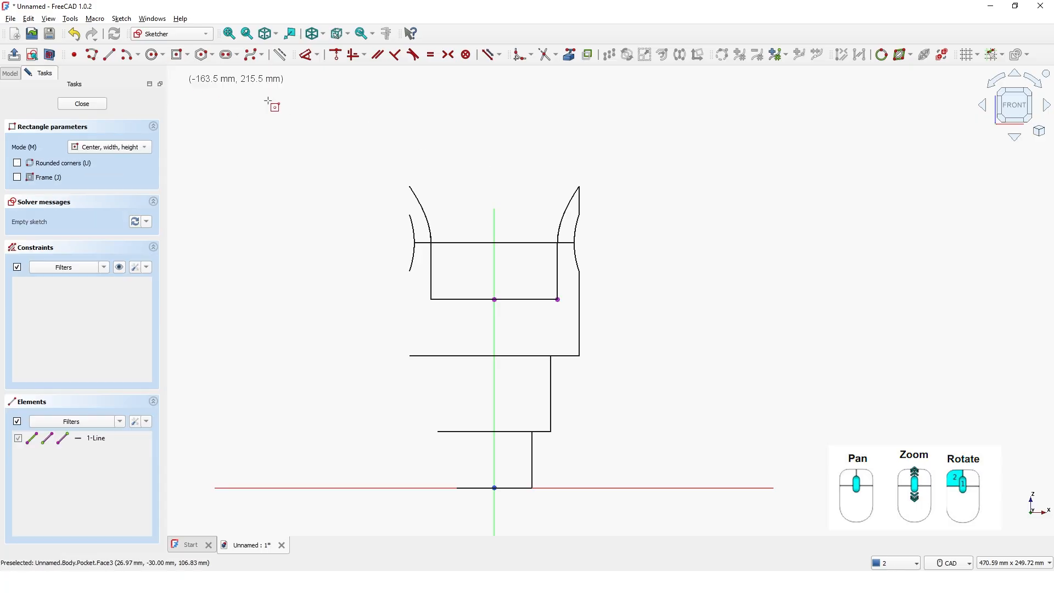
{"action": "left_click", "coordinate": [494, 213]}
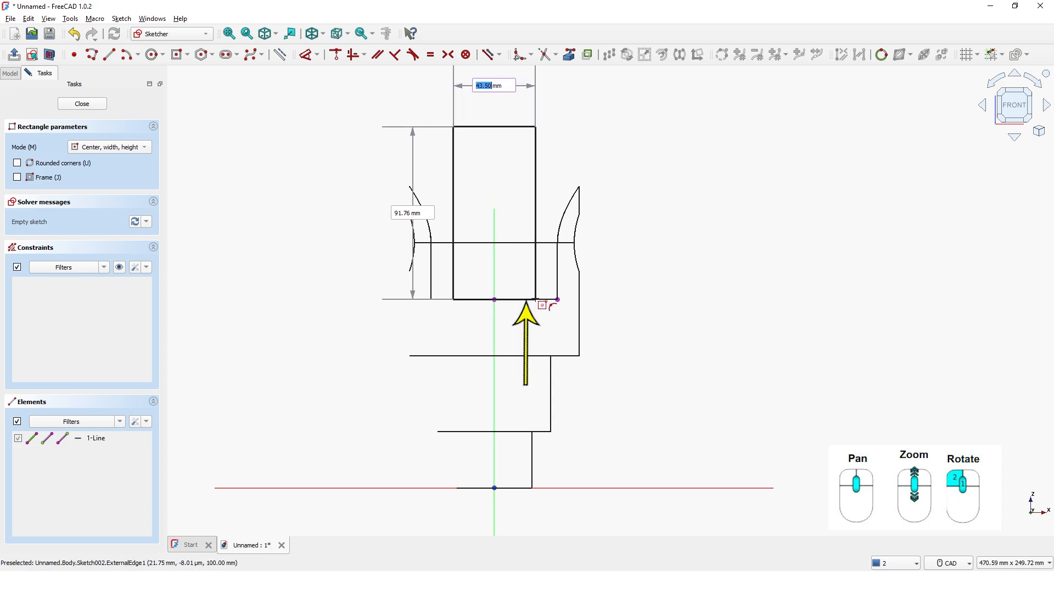
{"action": "left_click", "coordinate": [536, 300]}
{"action": "right_click", "coordinate": [648, 227]}
{"action": "middle_click_drag", "start_coordinate": [702, 231], "coordinate": [665, 300]}
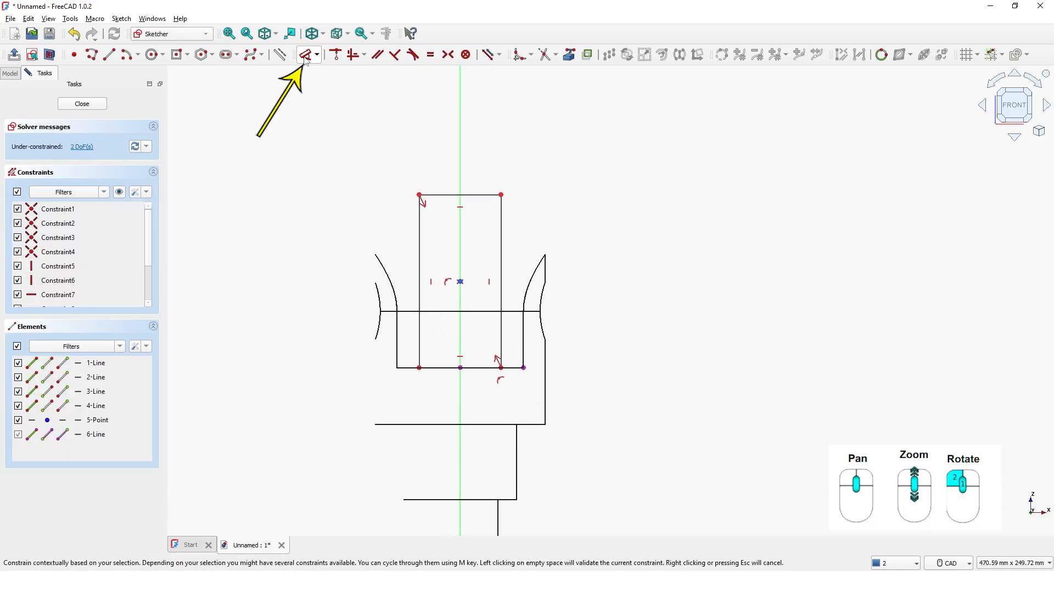
Dimension the rectangle's upper edge at 40 mm
{"action": "left_click", "coordinate": [307, 55]}
{"action": "left_click", "coordinate": [453, 195]}
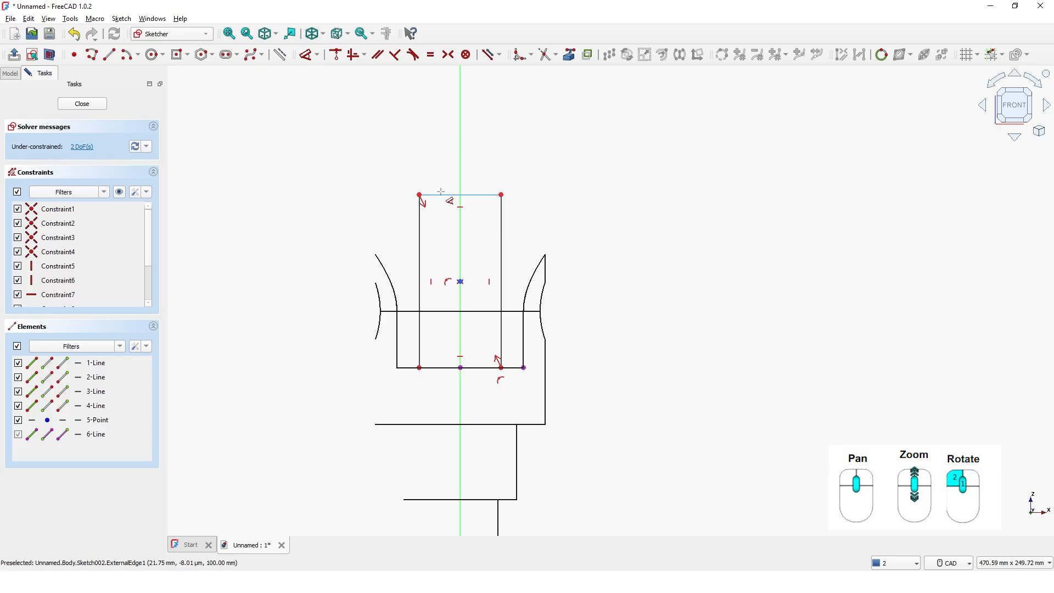
{"action": "left_click", "coordinate": [373, 144]}
{"action": "type", "text": "40"}
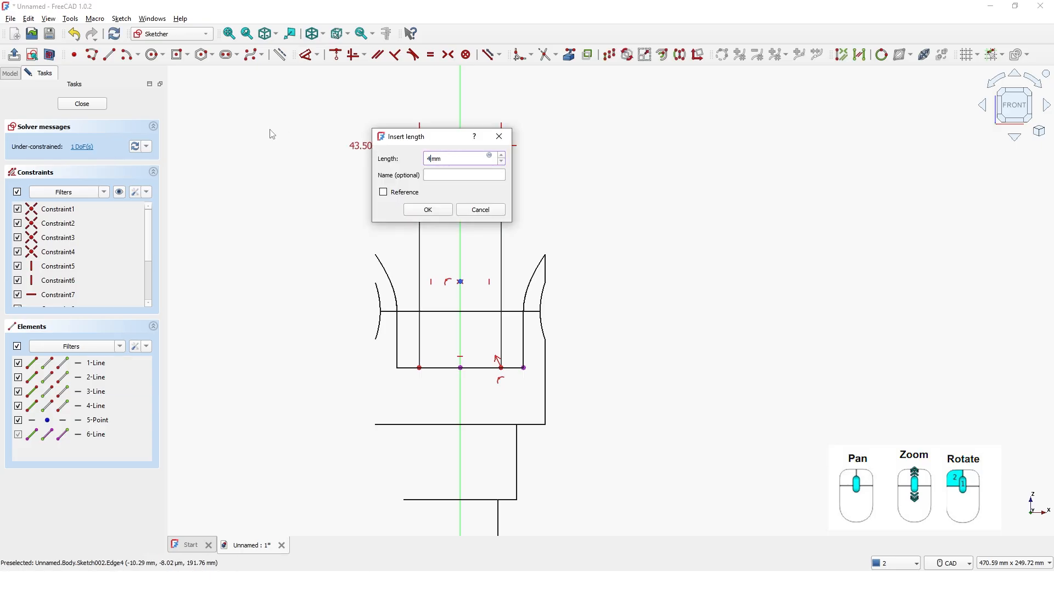
{"action": "key", "text": "Return"}
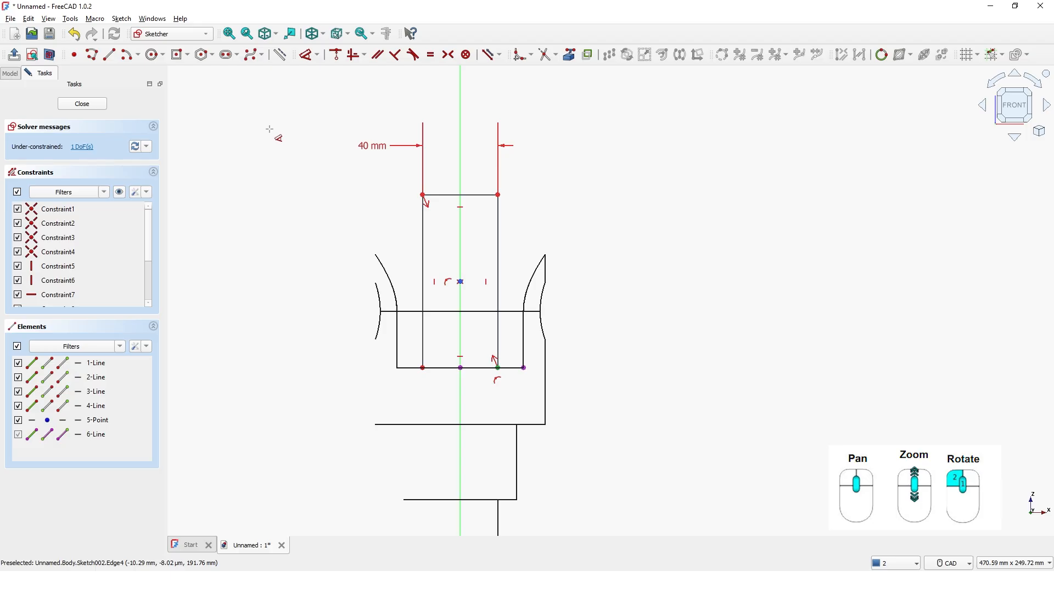
Dimension the rectangle's vertical side at 100 mm and close the sketch
{"action": "left_click", "coordinate": [498, 248]}
{"action": "left_click", "coordinate": [606, 250]}
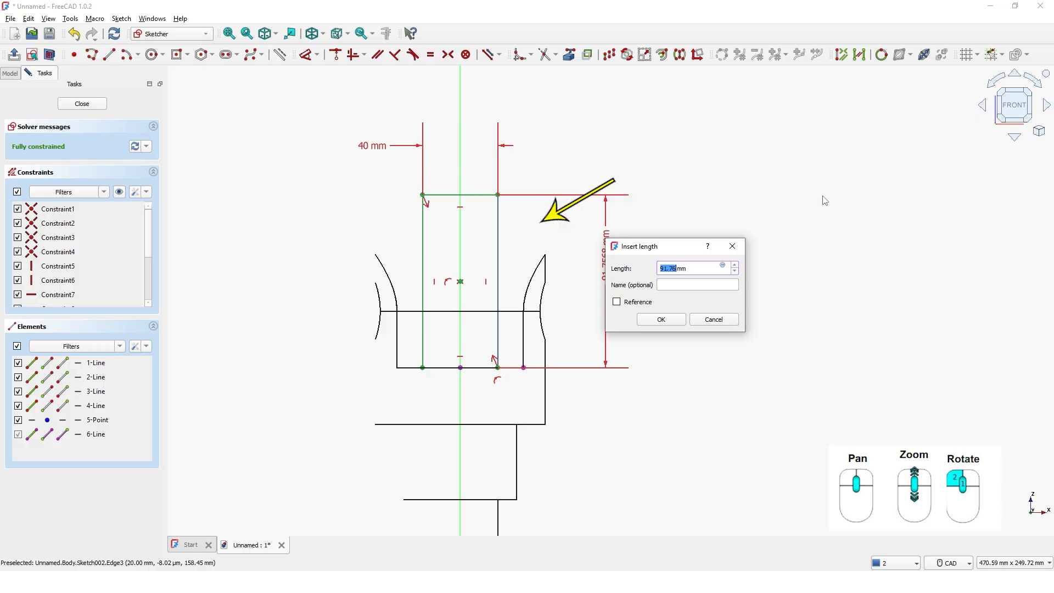
{"action": "type", "text": "100mm"}
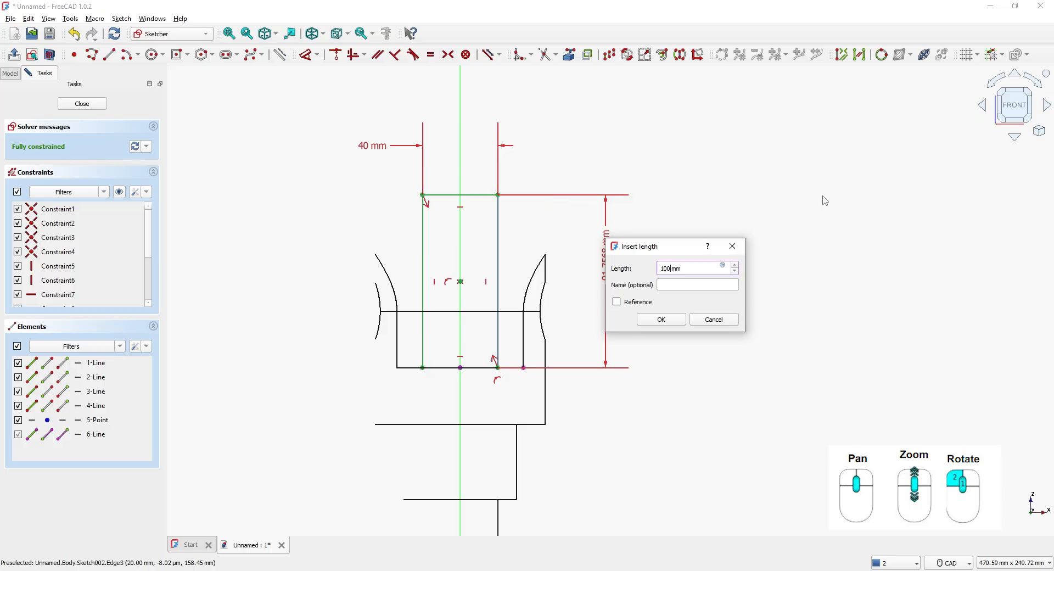
{"action": "key", "text": "Return"}
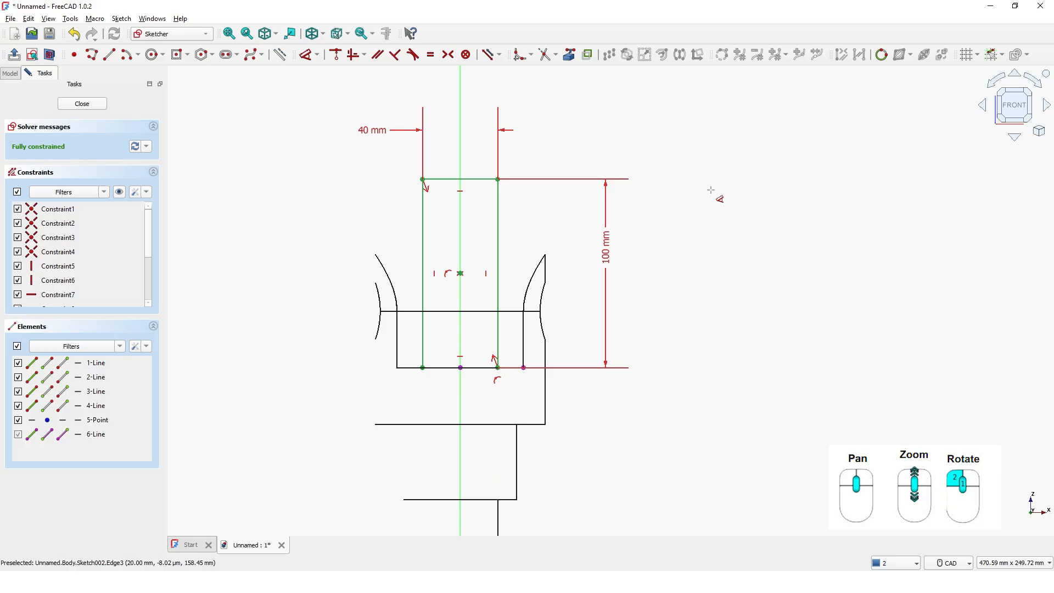
{"action": "left_click", "coordinate": [87, 104]}
Show the body and the new rectangle sketch in the No shading display style
{"action": "middle_click_drag", "start_coordinate": [511, 256], "coordinate": [393, 299]}
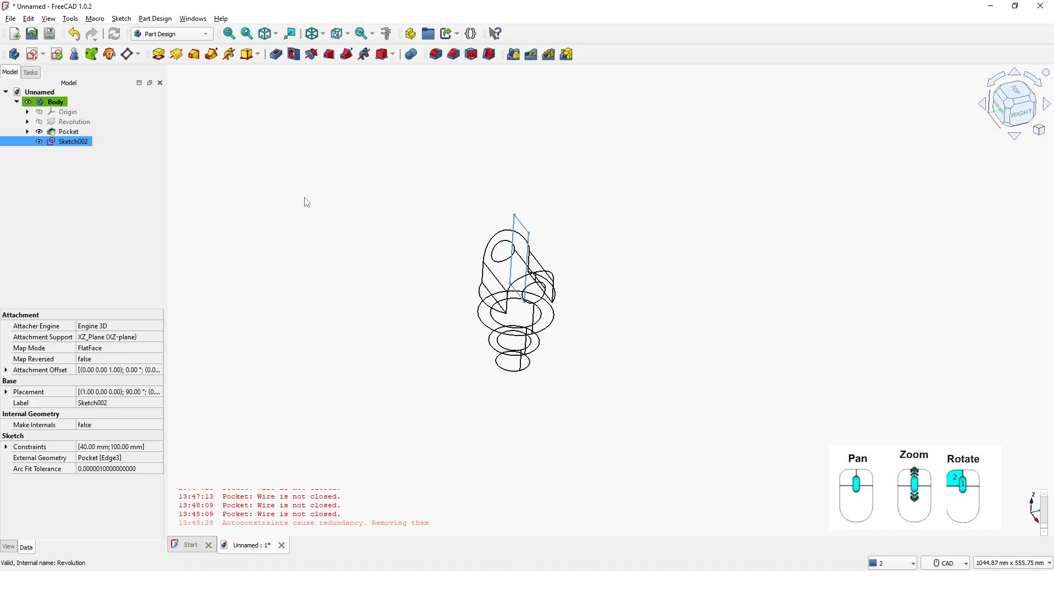
{"action": "left_click", "coordinate": [324, 34]}
{"action": "left_click", "coordinate": [339, 106]}
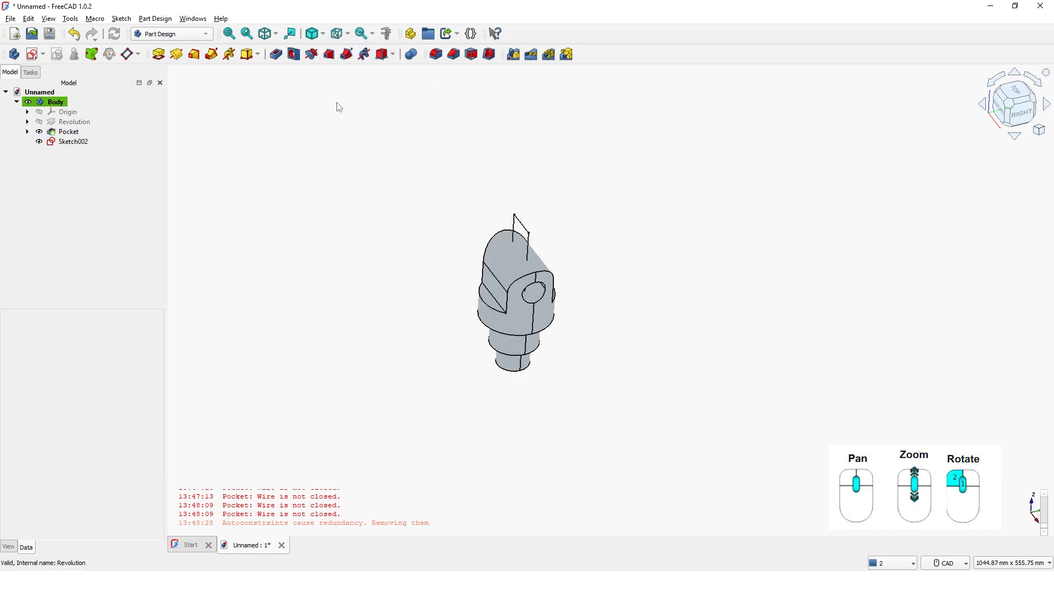
{"action": "scroll", "coordinate": [475, 330], "scroll_direction": "up", "scroll_amount": 4}
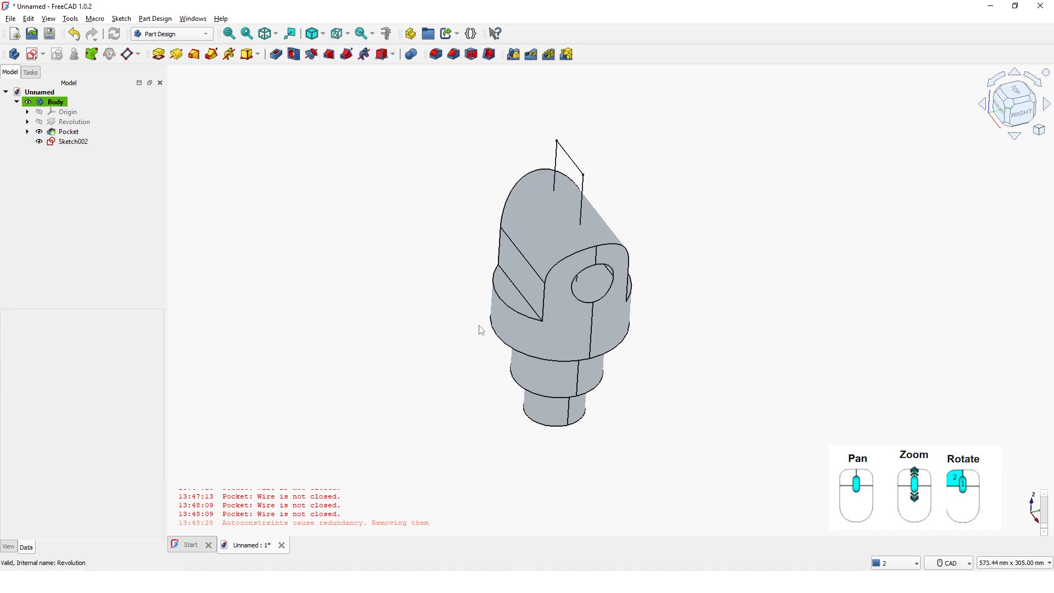
{"action": "middle_click_drag", "start_coordinate": [480, 327], "coordinate": [407, 360]}
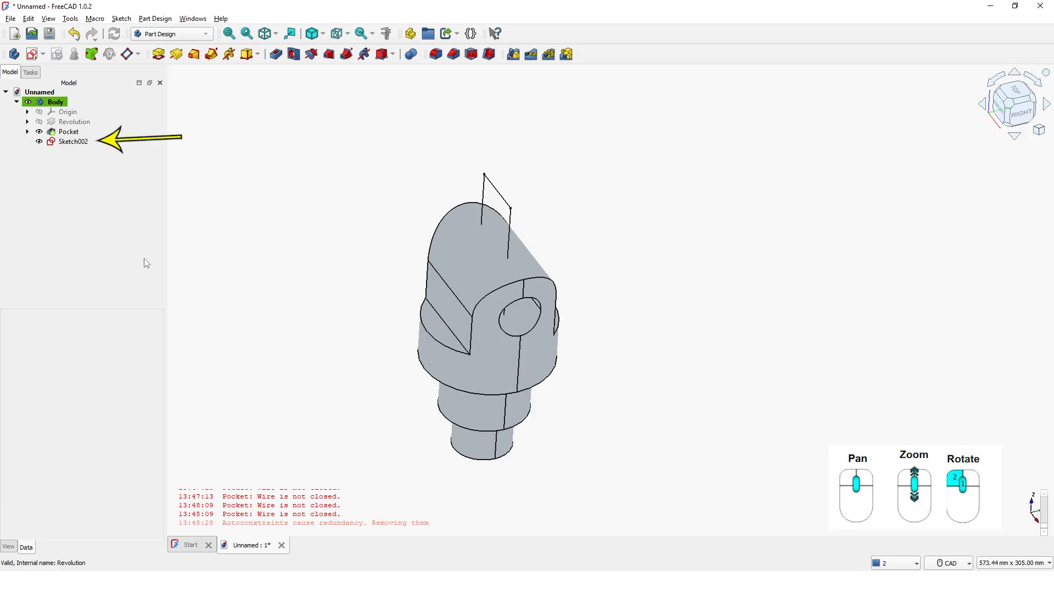
Pocket Sketch002 through all, symmetric to its plane, to cut the slot between the two lugs
{"action": "left_click", "coordinate": [73, 141]}
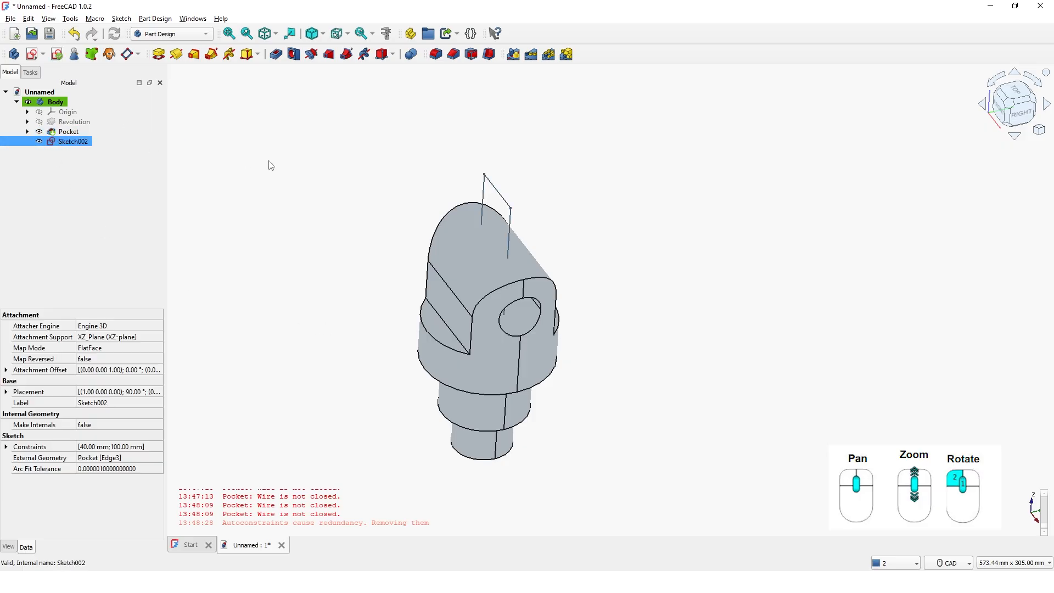
{"action": "left_click", "coordinate": [276, 54]}
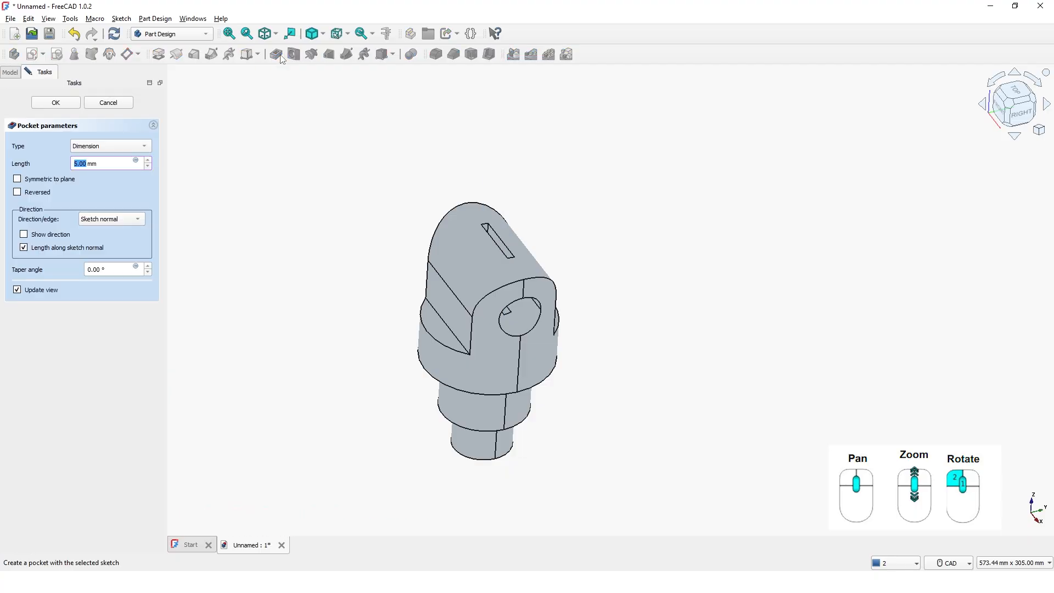
{"action": "left_click", "coordinate": [123, 144]}
{"action": "left_click", "coordinate": [117, 158]}
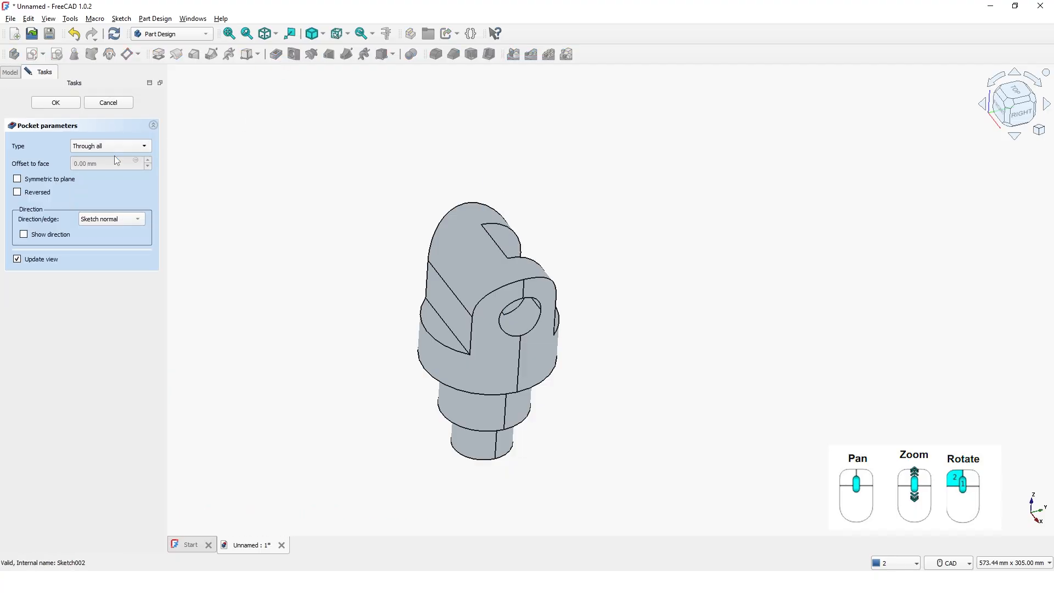
{"action": "left_click", "coordinate": [17, 179]}
{"action": "left_click", "coordinate": [56, 103]}
Switch the fork part from the No shading display style back to As is
{"action": "middle_click_drag", "start_coordinate": [370, 231], "coordinate": [382, 236]}
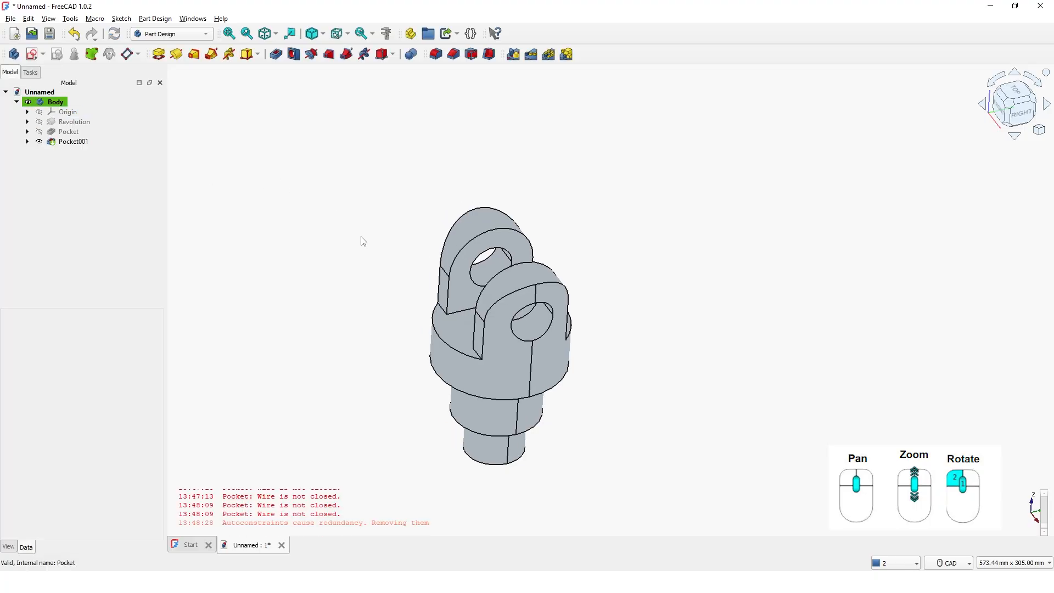
{"action": "left_click", "coordinate": [323, 35]}
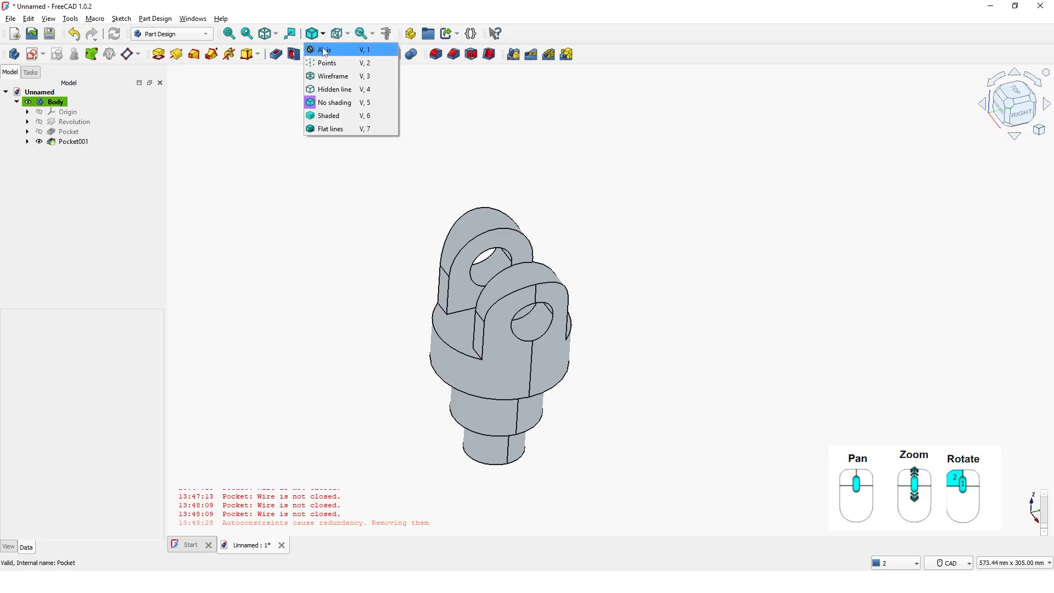
{"action": "left_click", "coordinate": [326, 49]}
{"action": "scroll", "coordinate": [589, 372], "scroll_direction": "down", "scroll_amount": 2}
{"action": "scroll", "coordinate": [586, 372], "scroll_direction": "up", "scroll_amount": 3}
{"action": "mouse_move", "coordinate": [585, 372]}
{"action": "middle_mouse_down"}
{"action": "mouse_move", "coordinate": [847, 341]}
{"action": "mouse_move", "coordinate": [861, 352]}
{"action": "mouse_move", "coordinate": [662, 347]}
{"action": "mouse_move", "coordinate": [718, 376]}
{"action": "mouse_move", "coordinate": [688, 385]}
{"action": "mouse_move", "coordinate": [631, 365]}
{"action": "mouse_move", "coordinate": [638, 393]}
{"action": "middle_mouse_up"}
{"action": "scroll", "coordinate": [632, 366], "scroll_direction": "up", "scroll_amount": 3}
{"action": "scroll", "coordinate": [632, 368], "scroll_direction": "down", "scroll_amount": 3}
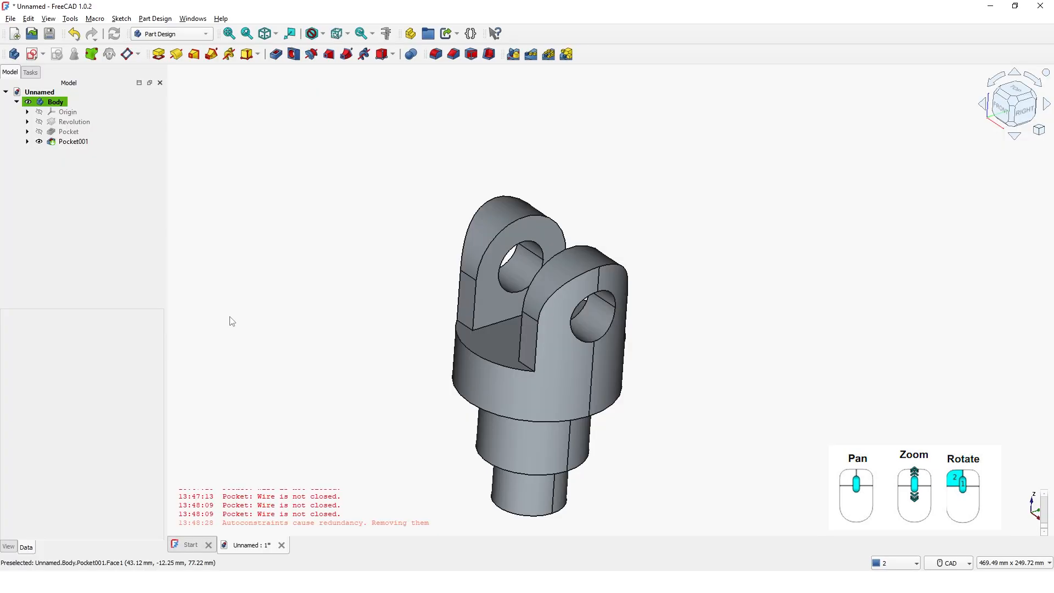
{"action": "middle_click_drag", "start_coordinate": [228, 320], "coordinate": [218, 250]}
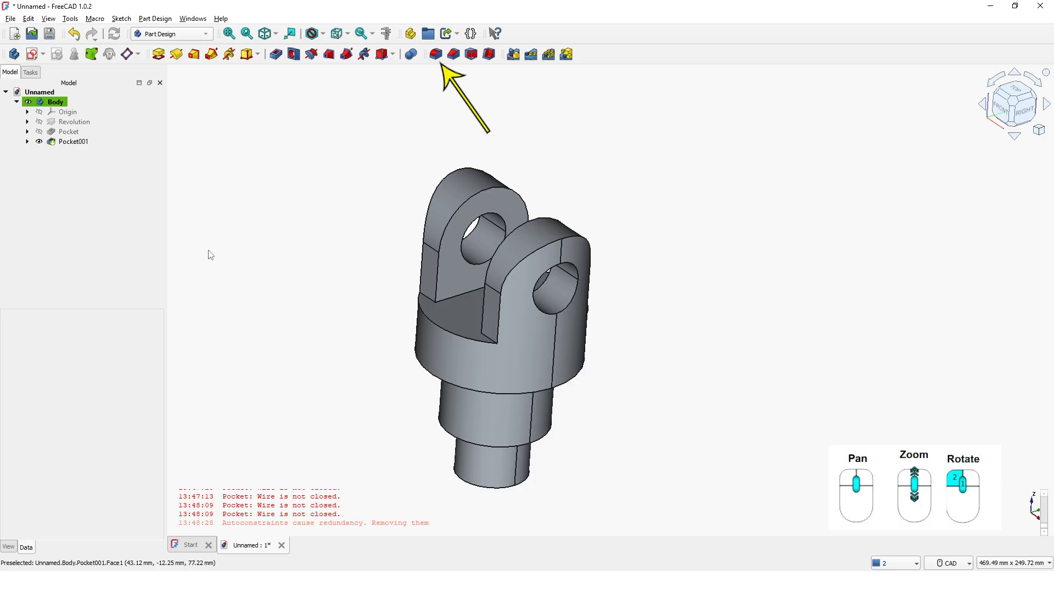
Start a Fillet and add one long slot-floor edge and the two short lug-base edges on the near side
{"action": "left_click", "coordinate": [436, 56]}
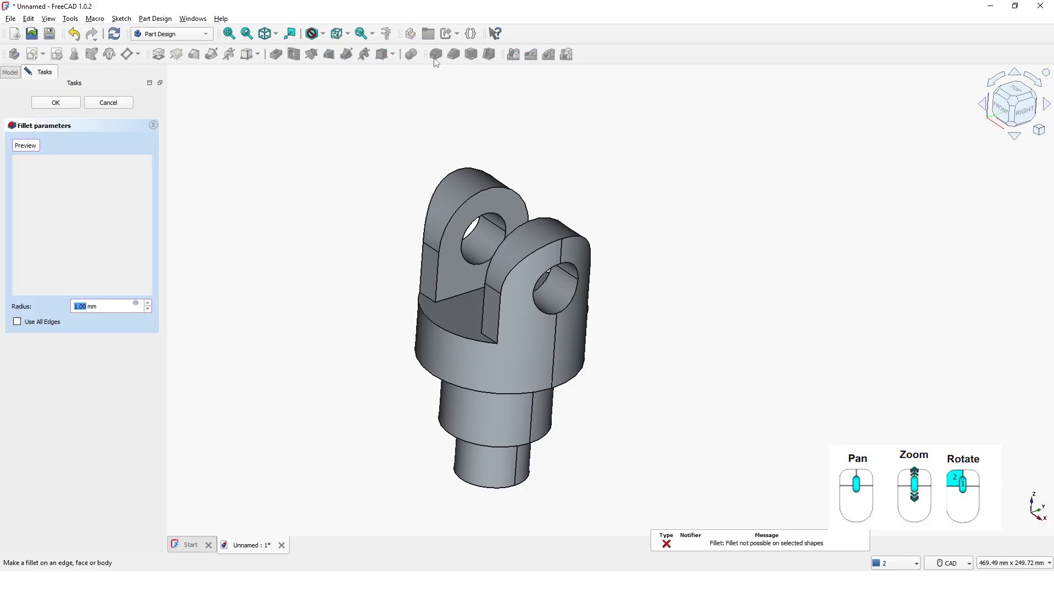
{"action": "scroll", "coordinate": [331, 301], "scroll_direction": "down", "scroll_amount": 2}
{"action": "scroll", "coordinate": [419, 345], "scroll_direction": "up", "scroll_amount": 6}
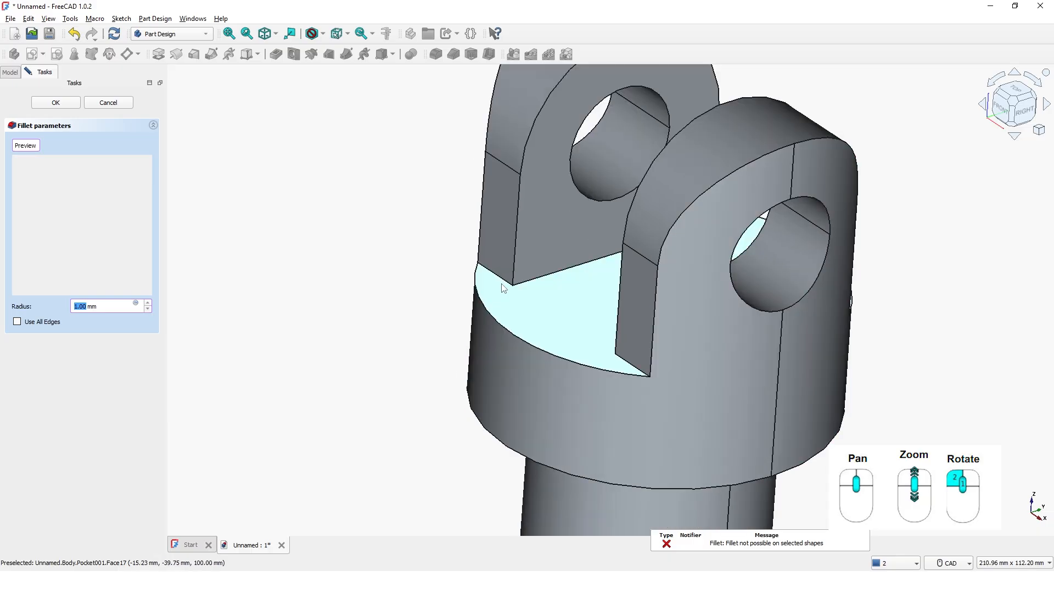
{"action": "left_click", "coordinate": [497, 275]}
{"action": "left_click", "coordinate": [538, 282]}
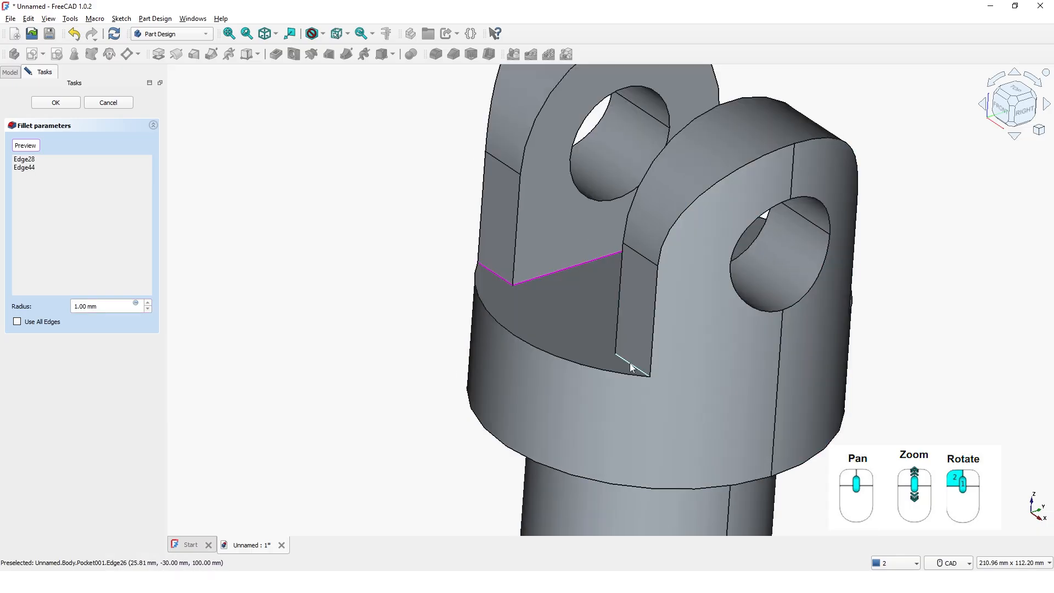
{"action": "left_click", "coordinate": [631, 369]}
Add the two lug-base edges on the opposite side and the remaining long slot-floor edge to the fillet
{"action": "middle_click_drag", "start_coordinate": [739, 369], "coordinate": [440, 372]}
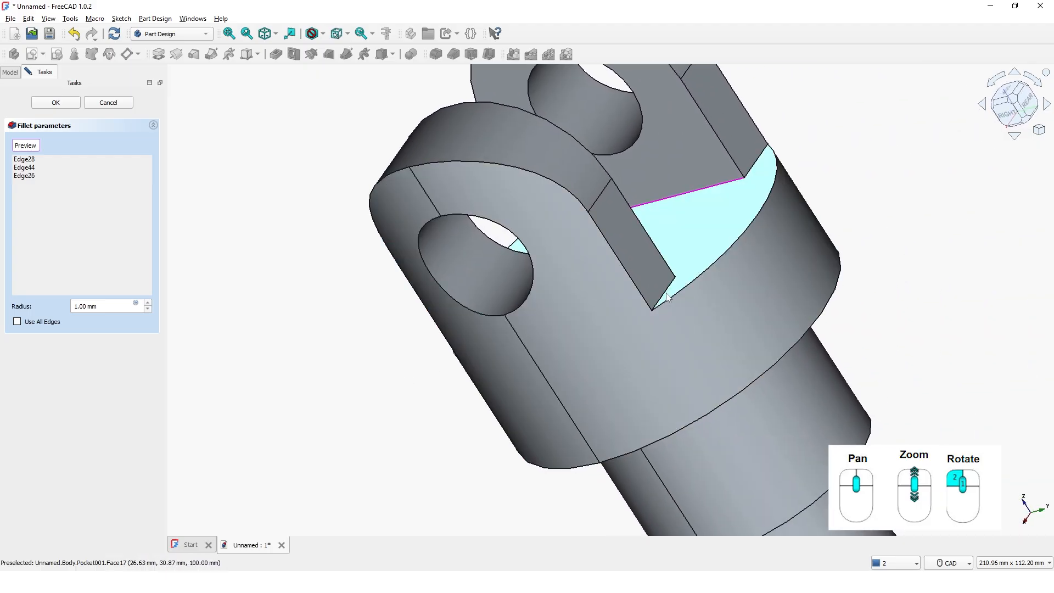
{"action": "left_click", "coordinate": [665, 297]}
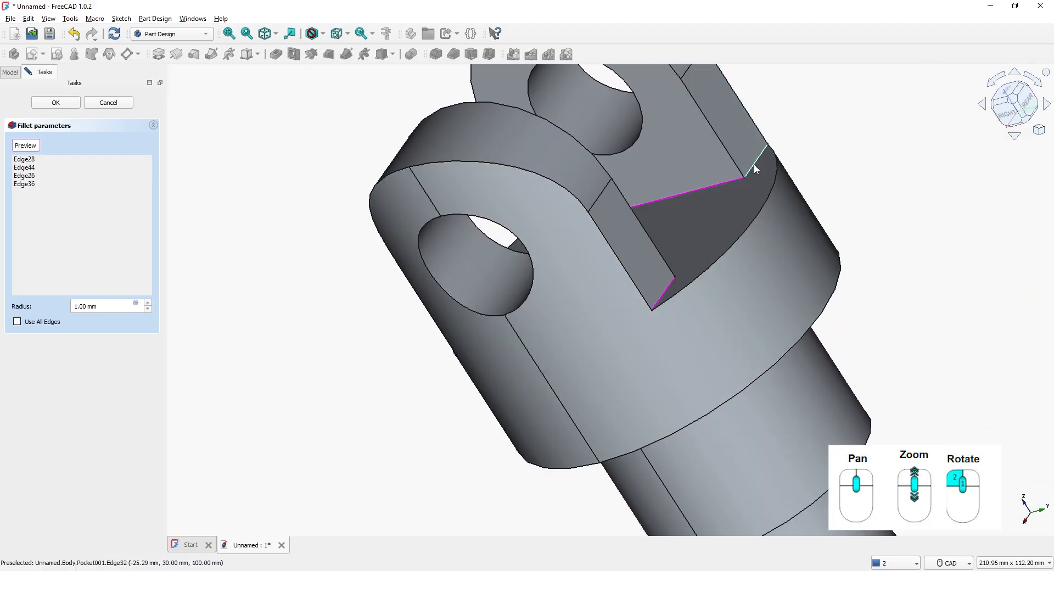
{"action": "left_click", "coordinate": [755, 169]}
{"action": "middle_click_drag", "start_coordinate": [706, 224], "coordinate": [631, 306]}
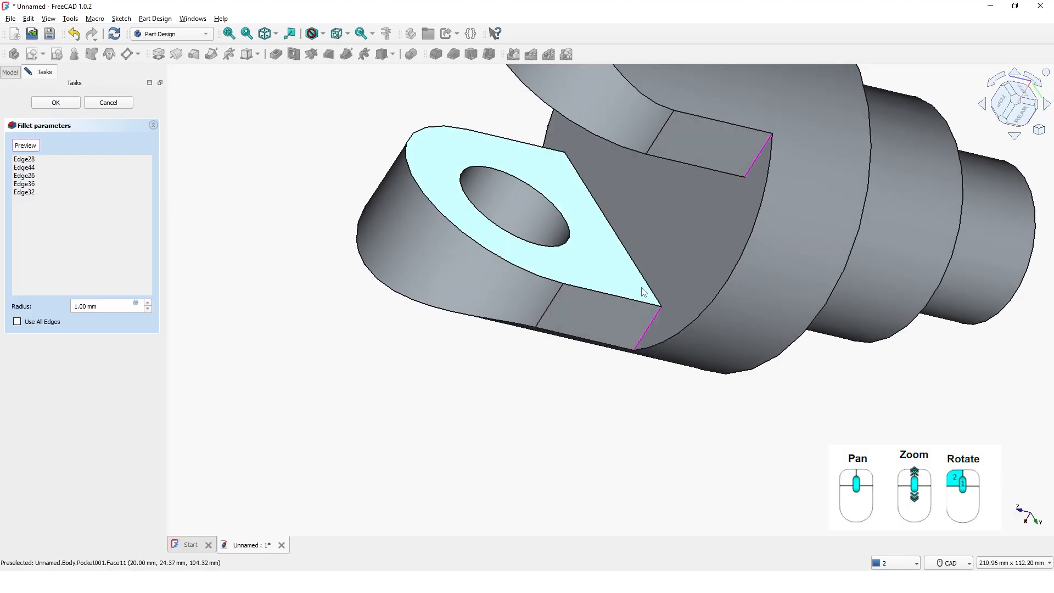
{"action": "left_click", "coordinate": [591, 331]}
{"action": "mouse_move", "coordinate": [581, 368]}
{"action": "middle_mouse_down"}
{"action": "mouse_move", "coordinate": [690, 341]}
{"action": "mouse_move", "coordinate": [697, 320]}
{"action": "mouse_move", "coordinate": [547, 472]}
{"action": "mouse_move", "coordinate": [576, 360]}
{"action": "middle_mouse_up"}
Set the fillet radius to 10 mm and apply it to the six selected edges
{"action": "left_click", "coordinate": [105, 306]}
{"action": "key", "text": "ctrl+a"}
{"action": "type", "text": "10"}
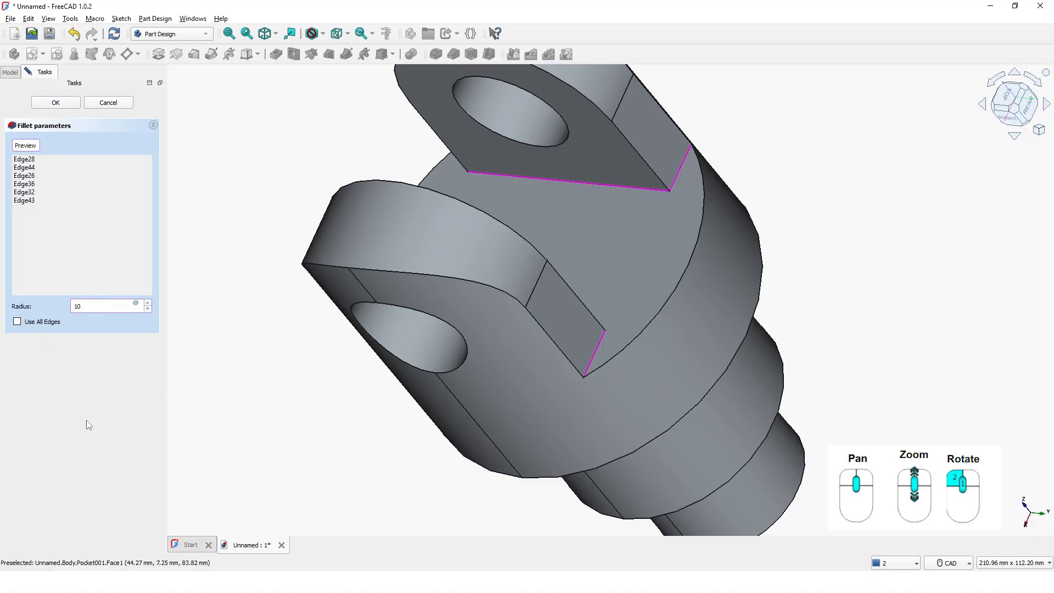
{"action": "left_click", "coordinate": [69, 103]}
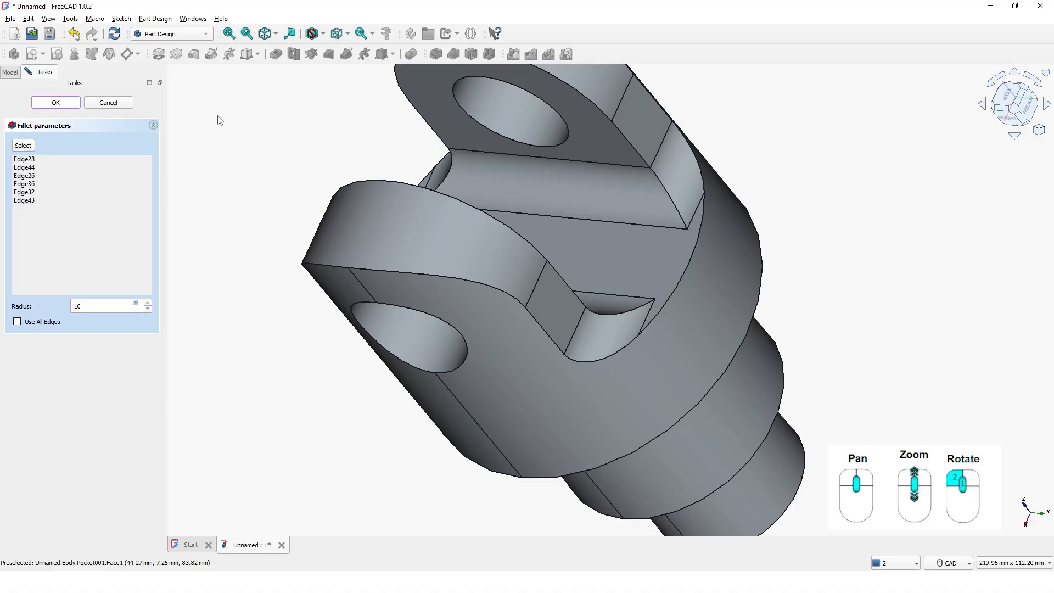
Create a new sketch on the flat end face of the smallest cylindrical step
{"action": "scroll", "coordinate": [326, 293], "scroll_direction": "up", "scroll_amount": 2}
{"action": "scroll", "coordinate": [327, 292], "scroll_direction": "down", "scroll_amount": 7}
{"action": "mouse_move", "coordinate": [441, 337]}
{"action": "middle_mouse_down"}
{"action": "mouse_move", "coordinate": [562, 304]}
{"action": "mouse_move", "coordinate": [708, 296]}
{"action": "mouse_move", "coordinate": [670, 364]}
{"action": "mouse_move", "coordinate": [539, 368]}
{"action": "mouse_move", "coordinate": [529, 331]}
{"action": "mouse_move", "coordinate": [542, 283]}
{"action": "mouse_move", "coordinate": [562, 334]}
{"action": "mouse_move", "coordinate": [661, 299]}
{"action": "middle_mouse_up"}
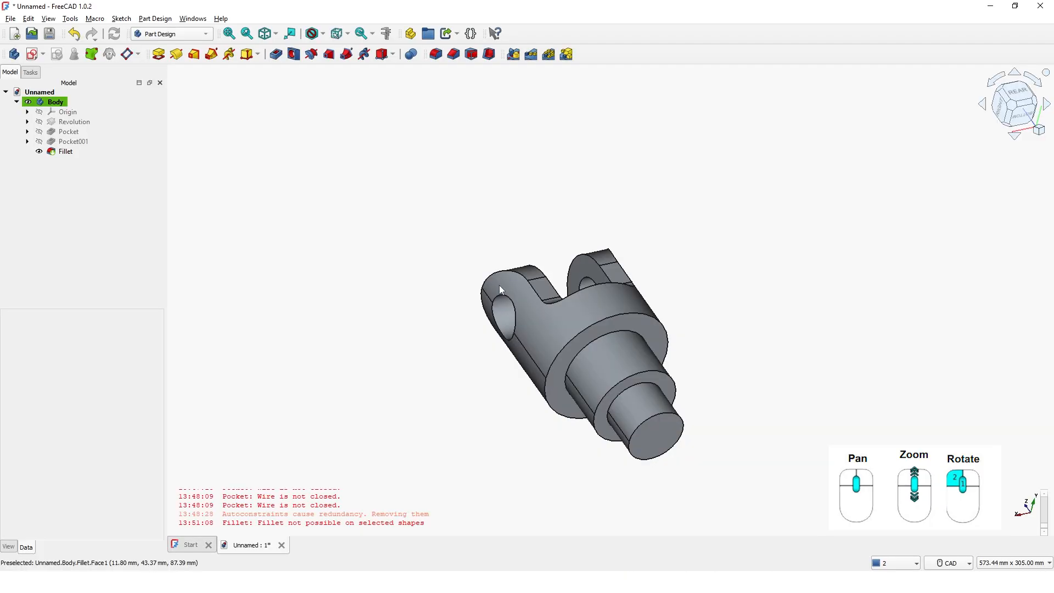
{"action": "scroll", "coordinate": [498, 285], "scroll_direction": "up", "scroll_amount": 2}
{"action": "scroll", "coordinate": [564, 334], "scroll_direction": "down", "scroll_amount": 3}
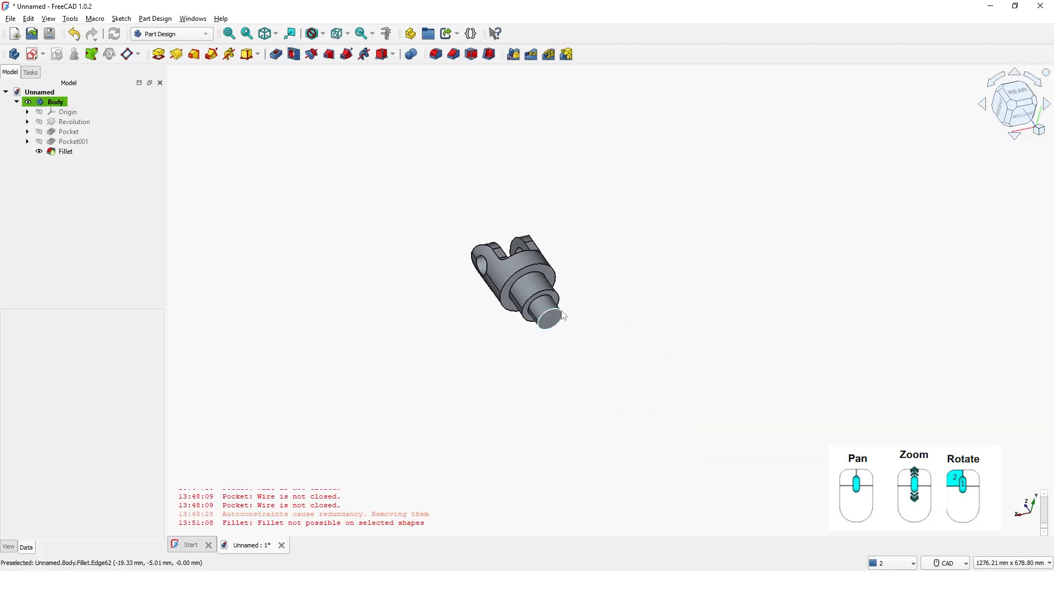
{"action": "scroll", "coordinate": [562, 316], "scroll_direction": "up", "scroll_amount": 6}
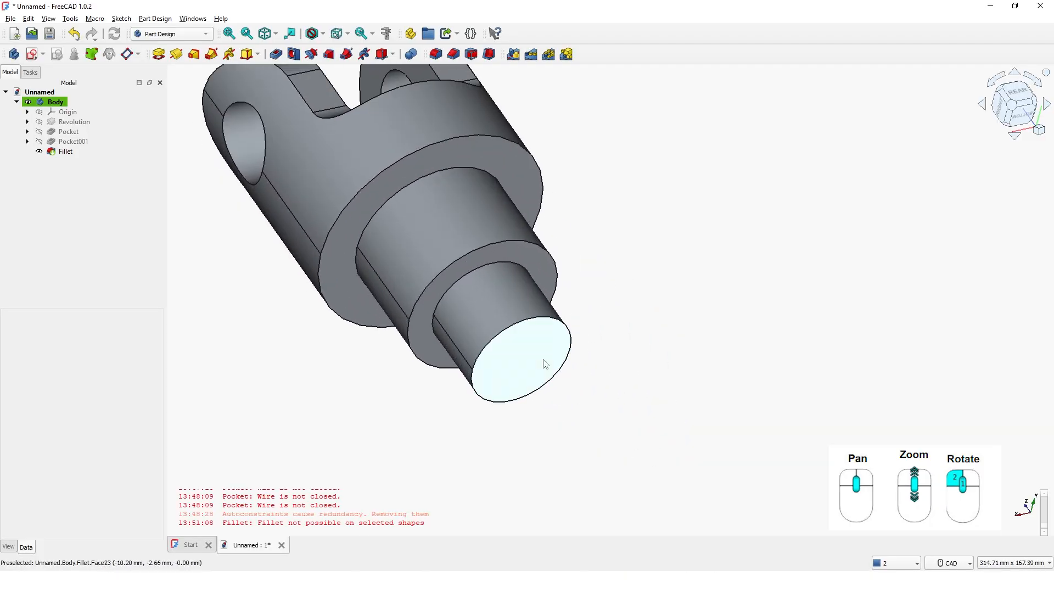
{"action": "left_click", "coordinate": [544, 363]}
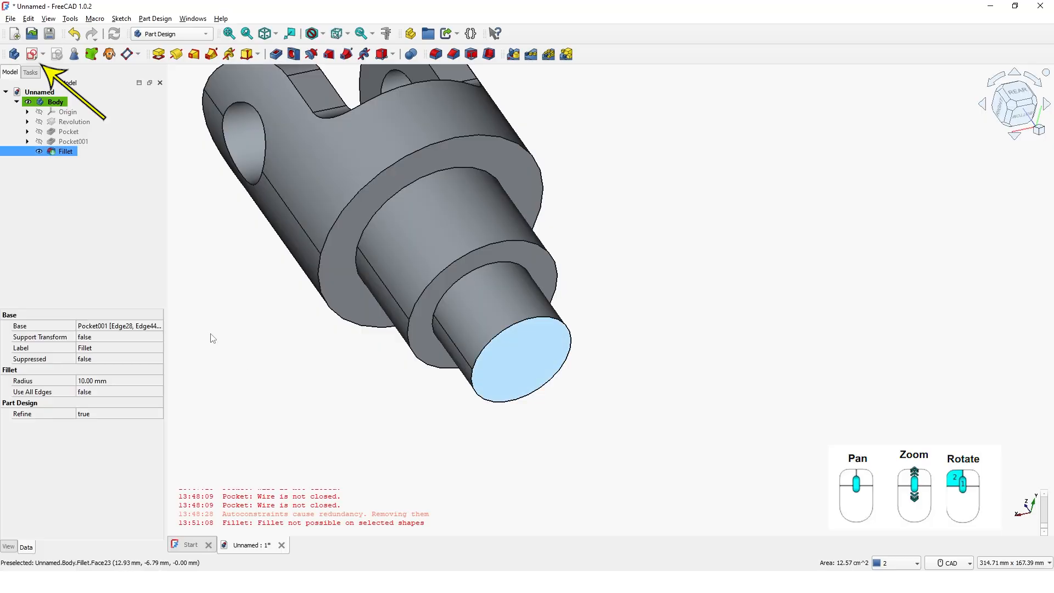
{"action": "left_click", "coordinate": [31, 55]}
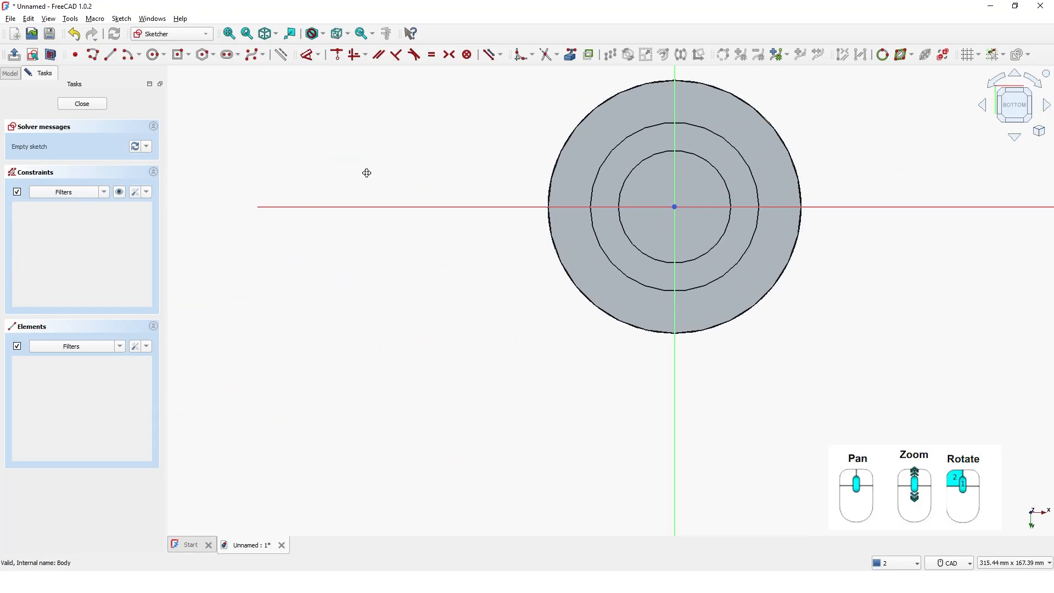
{"action": "middle_click_drag", "start_coordinate": [366, 173], "coordinate": [194, 252]}
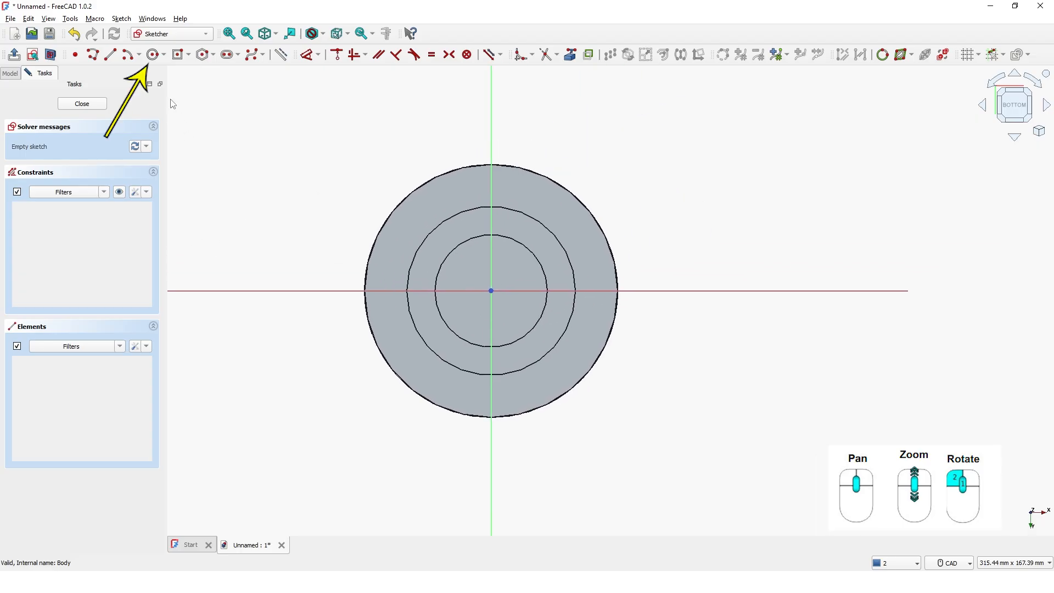
Draw a 20 mm diameter circle centred on the origin and close the sketch
{"action": "left_click", "coordinate": [153, 55]}
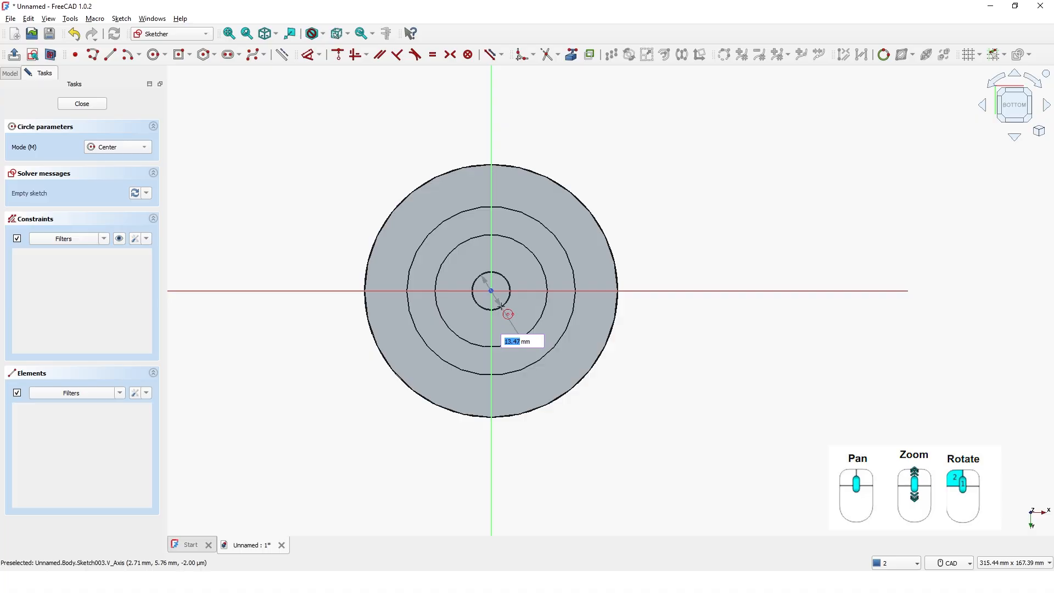
{"action": "key", "text": "Return"}
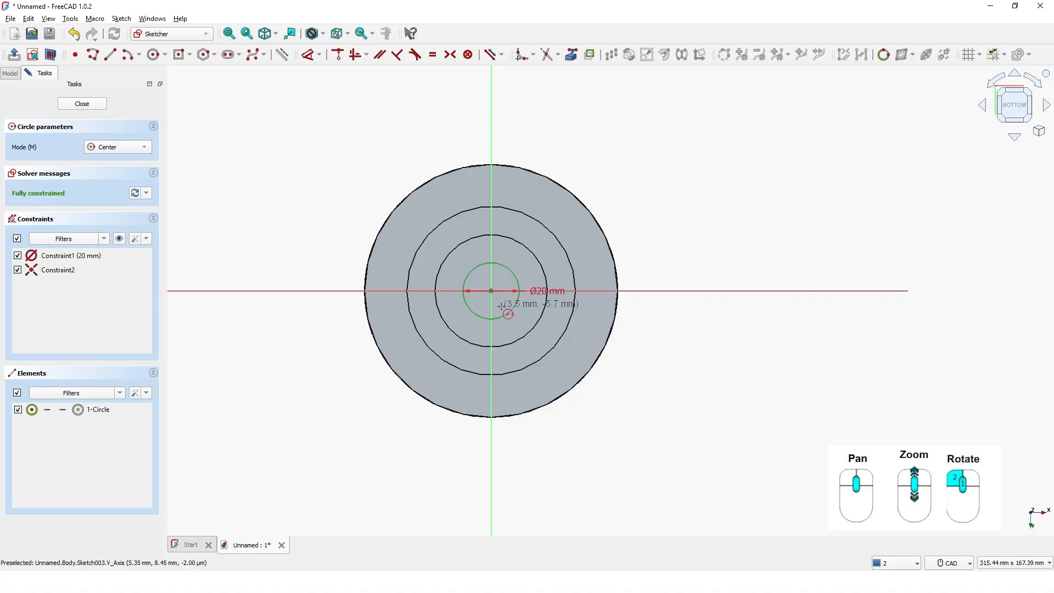
{"action": "key", "text": "Escape"}
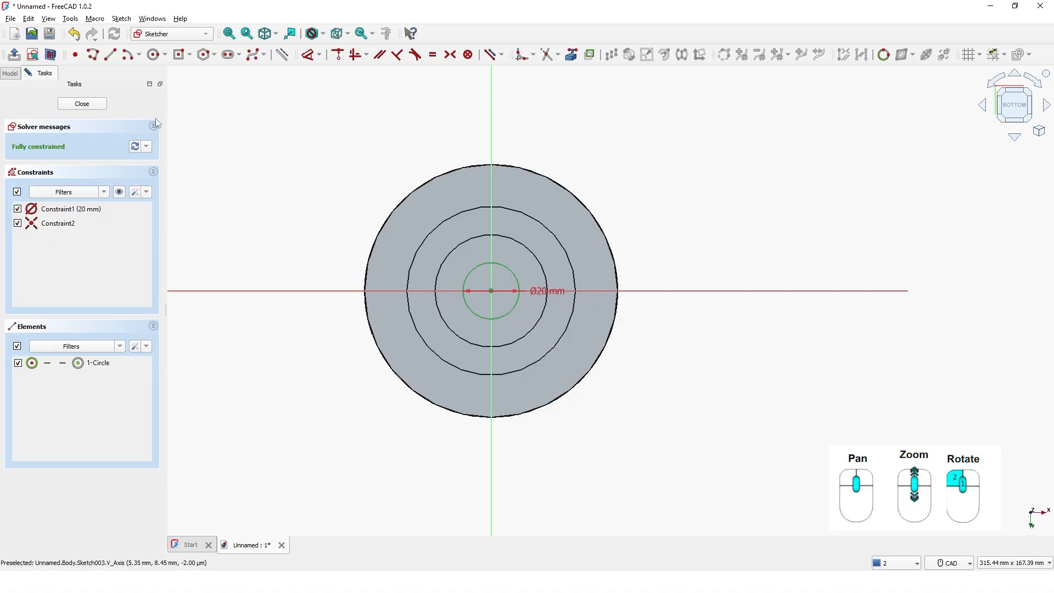
{"action": "left_click", "coordinate": [82, 103]}
Pocket the 20 mm circle sketch through all to bore the axial hole up to the slot
{"action": "middle_click_drag", "start_coordinate": [680, 331], "coordinate": [782, 430]}
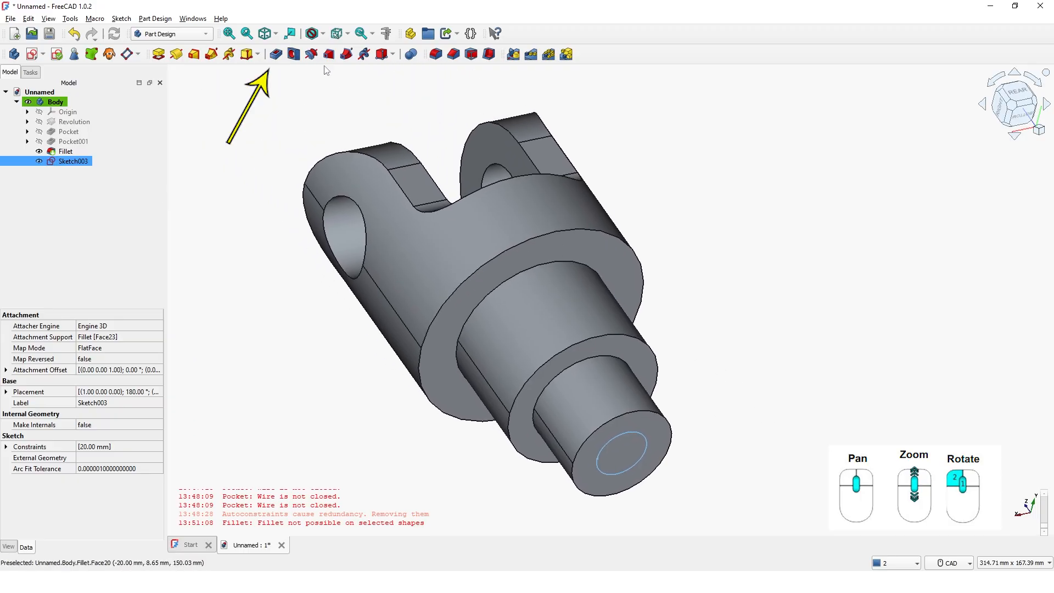
{"action": "left_click", "coordinate": [277, 54]}
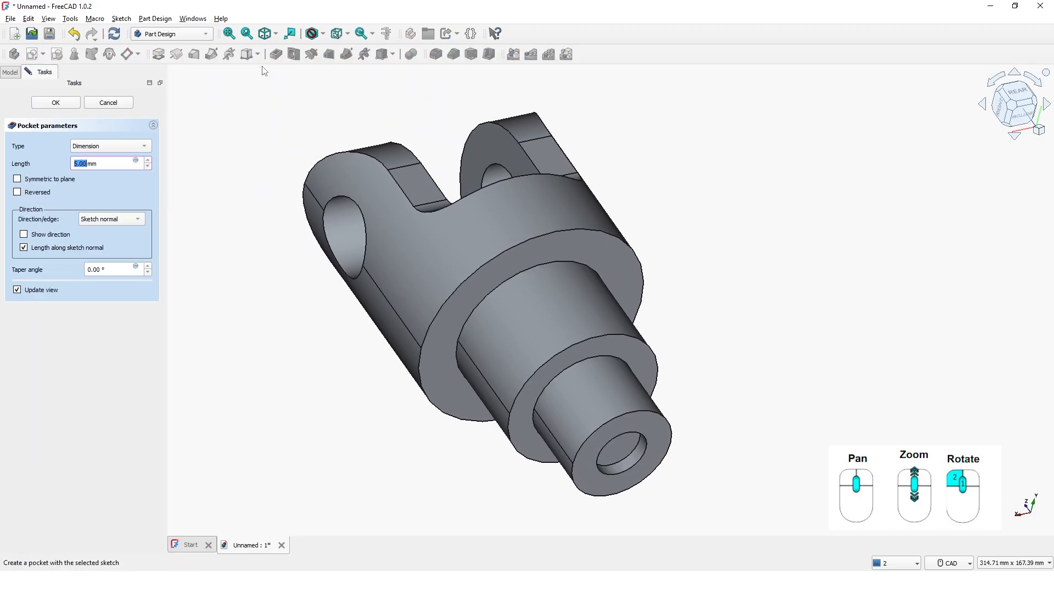
{"action": "left_click", "coordinate": [136, 147]}
{"action": "left_click", "coordinate": [107, 158]}
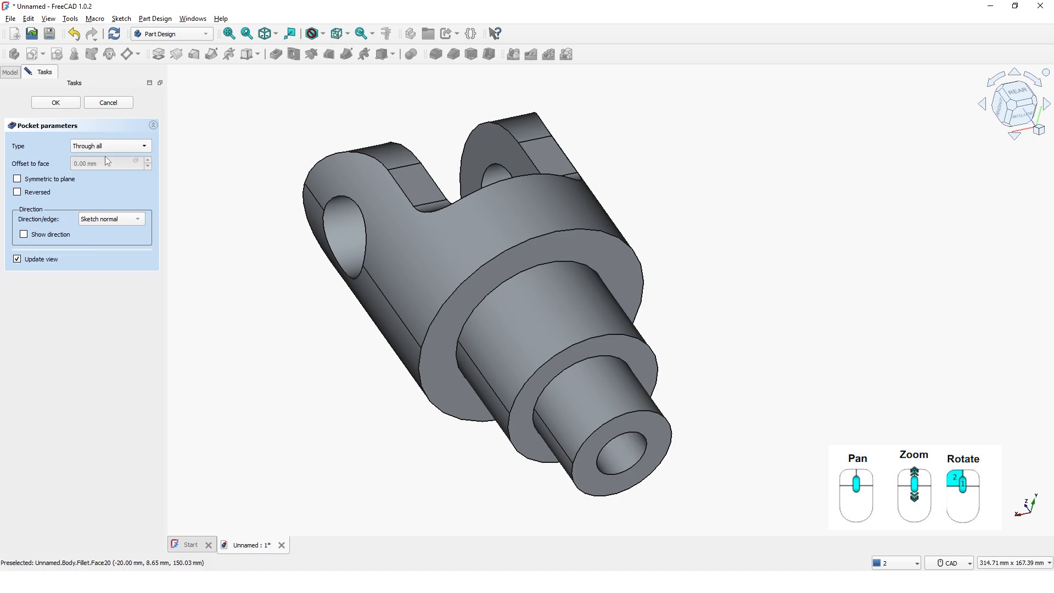
{"action": "middle_click_drag", "start_coordinate": [773, 440], "coordinate": [636, 470]}
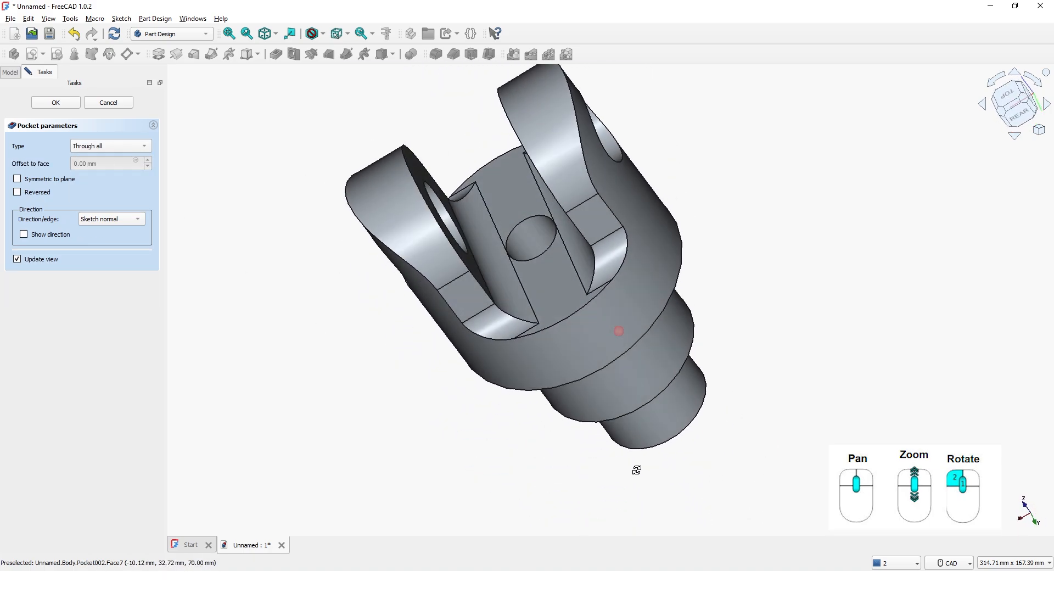
{"action": "left_click", "coordinate": [57, 102]}
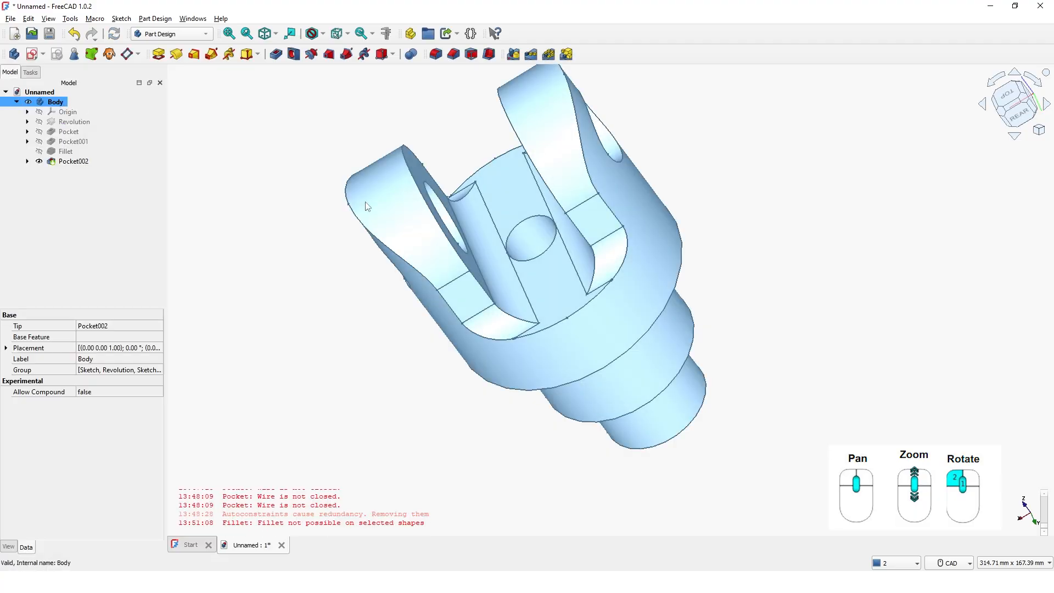
{"action": "left_click", "coordinate": [369, 298]}
Set the body's shape appearance colour to golden yellow (#f0c92c) and deselect the body
{"action": "scroll", "coordinate": [367, 386], "scroll_direction": "up", "scroll_amount": 3}
{"action": "scroll", "coordinate": [373, 389], "scroll_direction": "down", "scroll_amount": 5}
{"action": "mouse_move", "coordinate": [378, 391]}
{"action": "middle_mouse_down"}
{"action": "mouse_move", "coordinate": [522, 398]}
{"action": "mouse_move", "coordinate": [551, 367]}
{"action": "mouse_move", "coordinate": [510, 373]}
{"action": "mouse_move", "coordinate": [620, 319]}
{"action": "mouse_move", "coordinate": [549, 264]}
{"action": "mouse_move", "coordinate": [406, 237]}
{"action": "mouse_move", "coordinate": [512, 322]}
{"action": "mouse_move", "coordinate": [470, 299]}
{"action": "mouse_move", "coordinate": [459, 252]}
{"action": "middle_mouse_up"}
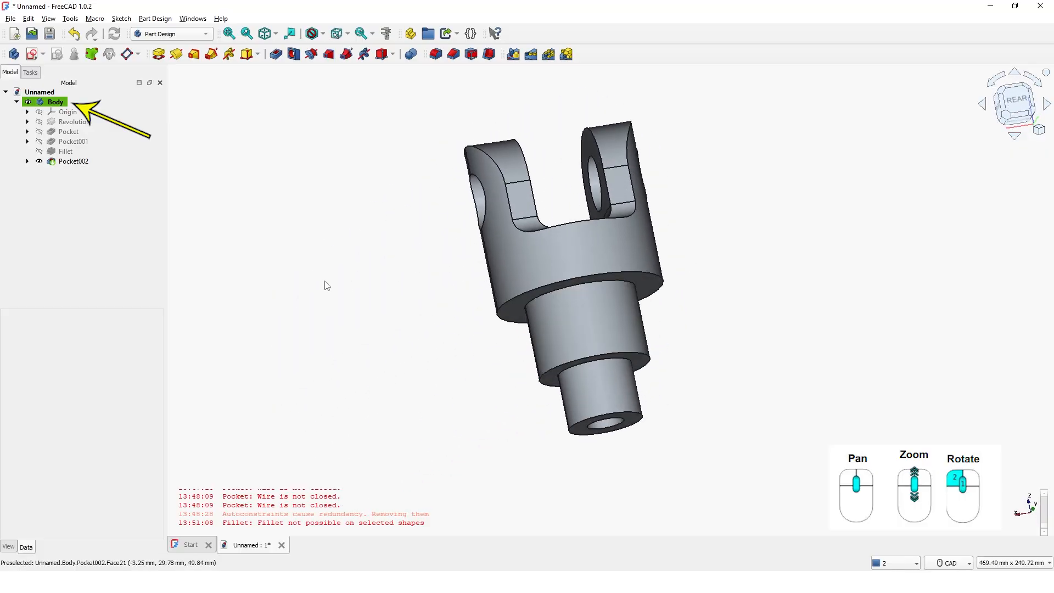
{"action": "left_click", "coordinate": [44, 103]}
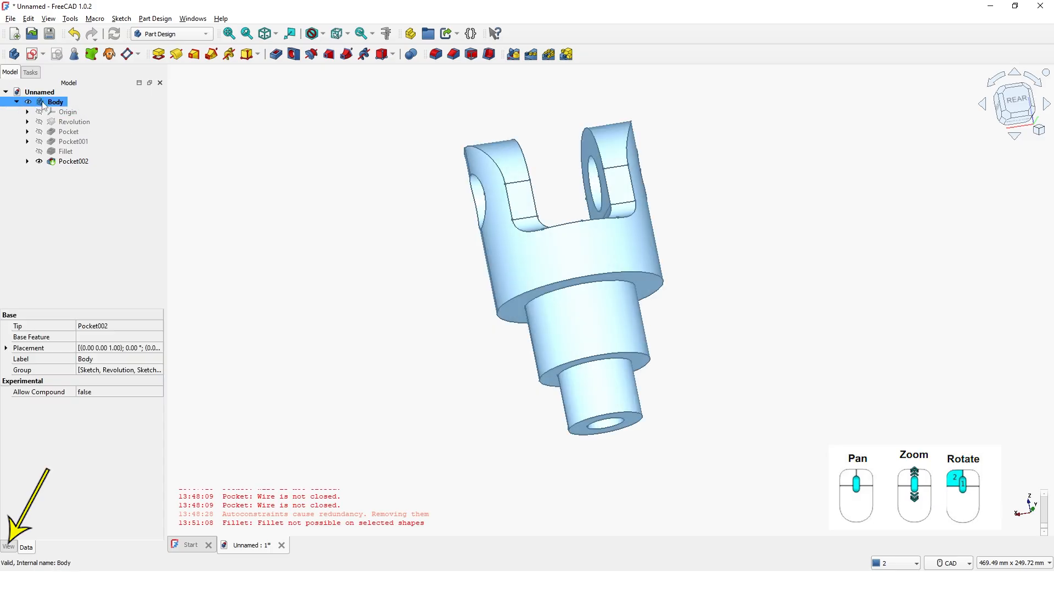
{"action": "left_click", "coordinate": [9, 547]}
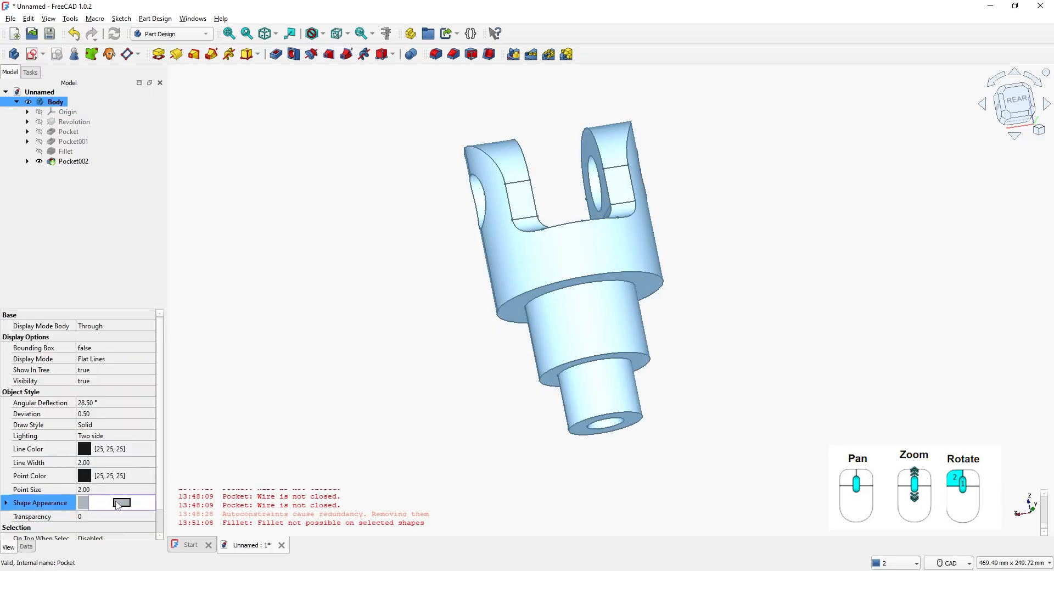
{"action": "left_click", "coordinate": [120, 502]}
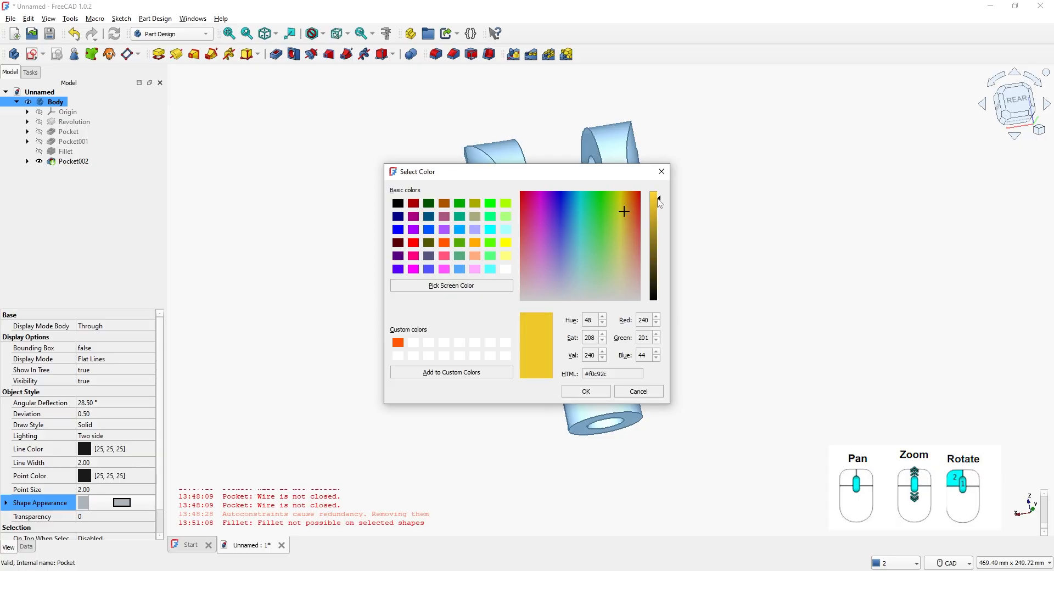
{"action": "left_click", "coordinate": [585, 392]}
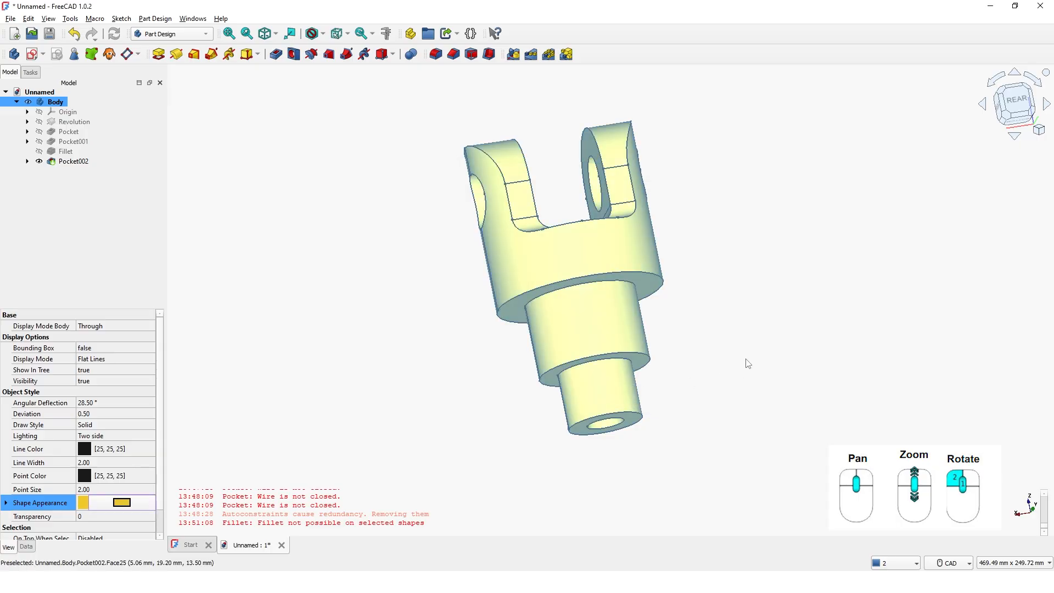
{"action": "left_click", "coordinate": [716, 314]}
{"action": "middle_click_drag", "start_coordinate": [692, 318], "coordinate": [657, 336]}
{"action": "middle_click_drag", "start_coordinate": [568, 330], "coordinate": [613, 280]}
{"action": "middle_click_drag", "start_coordinate": [650, 371], "coordinate": [636, 423]}
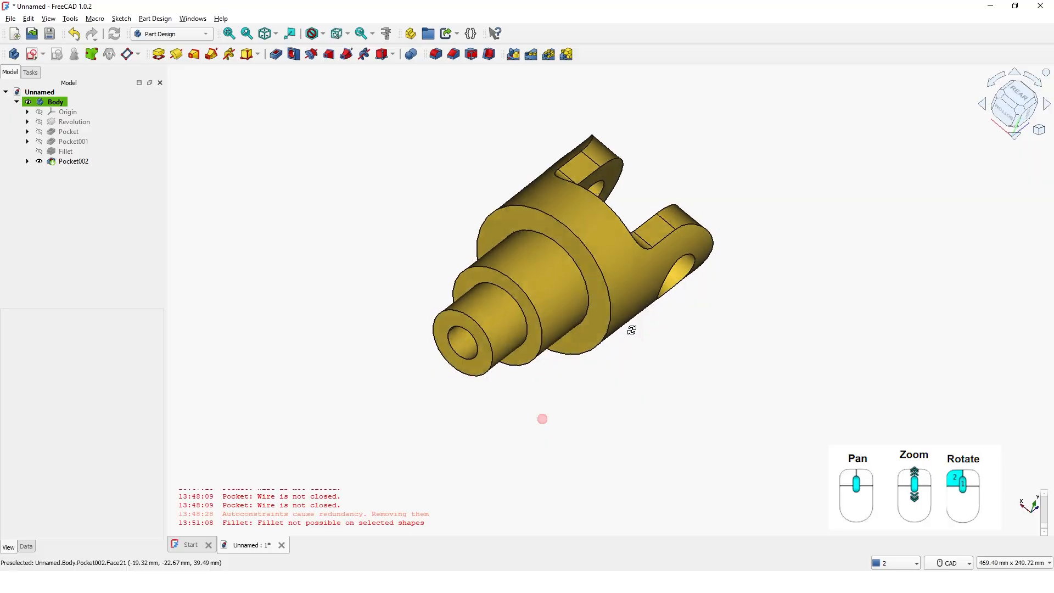